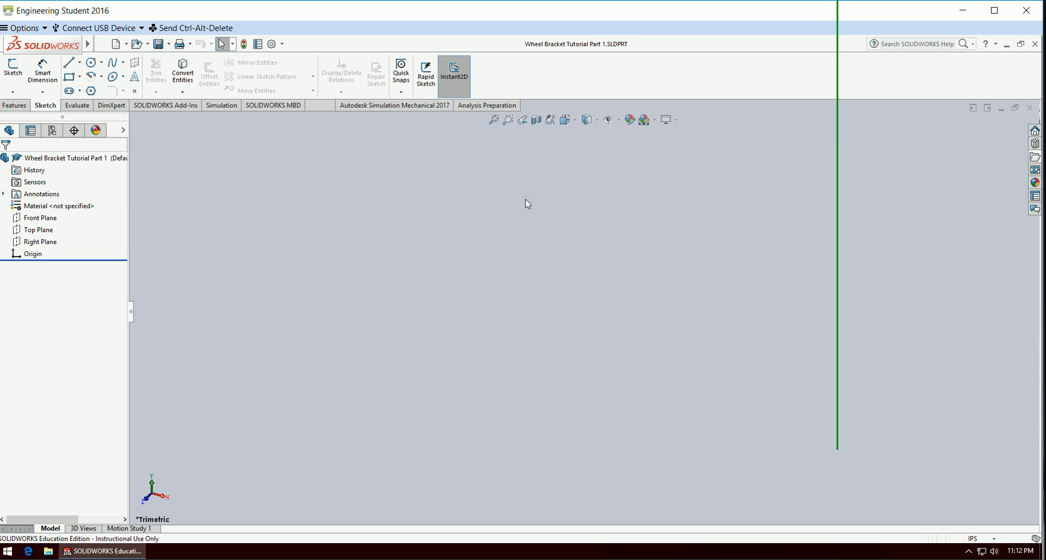
click(341, 237)
click(13, 80)
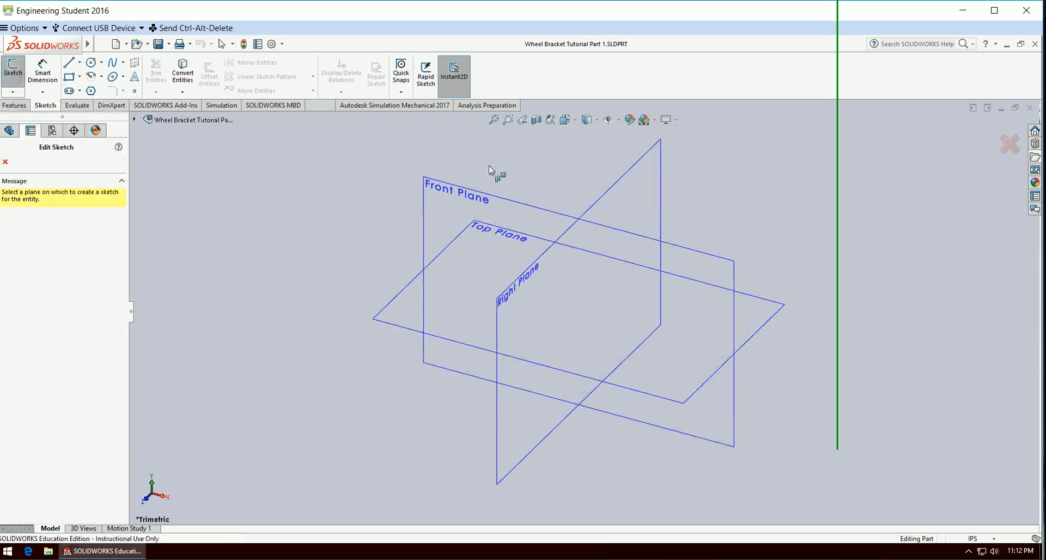
click(625, 179)
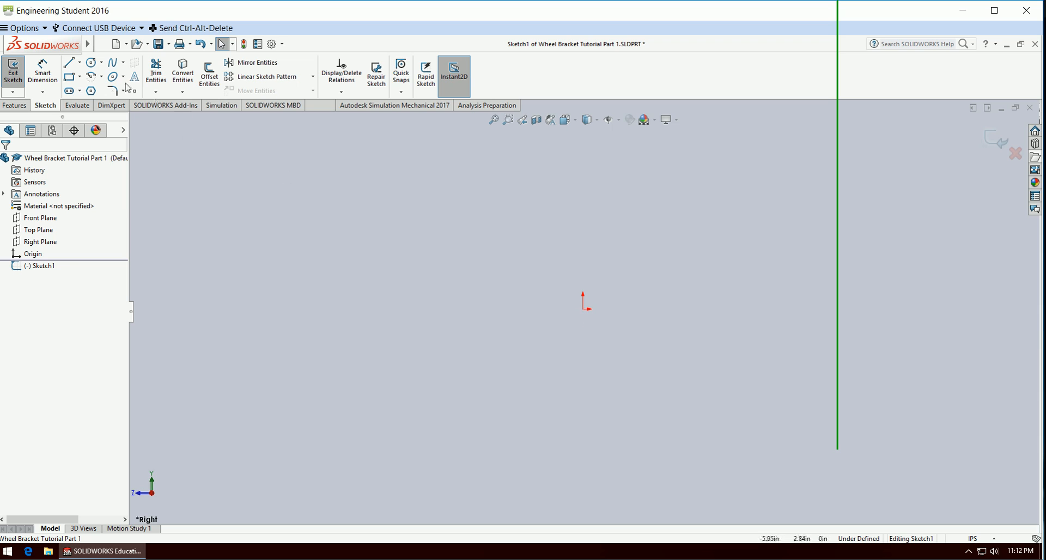
click(92, 65)
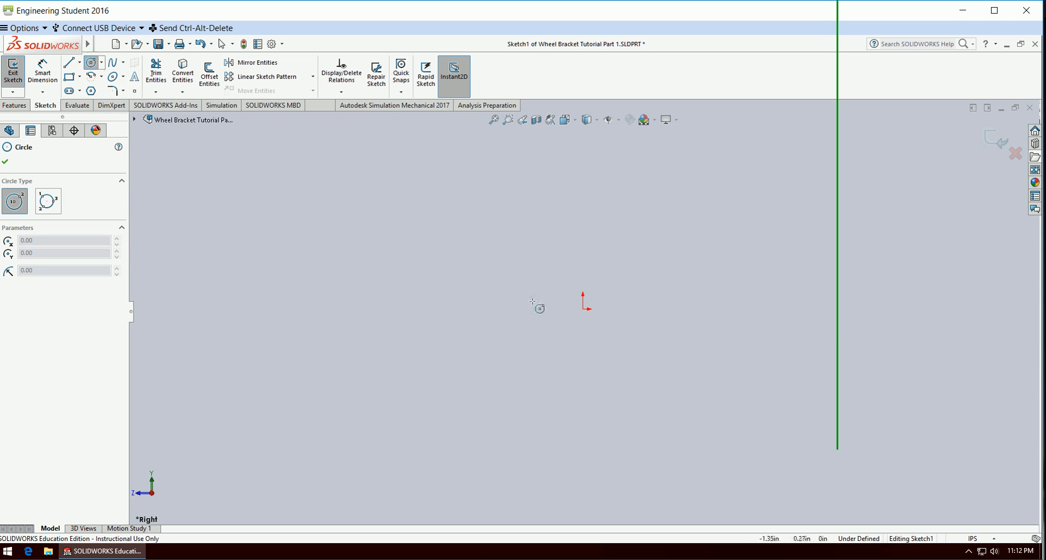
key(Escape)
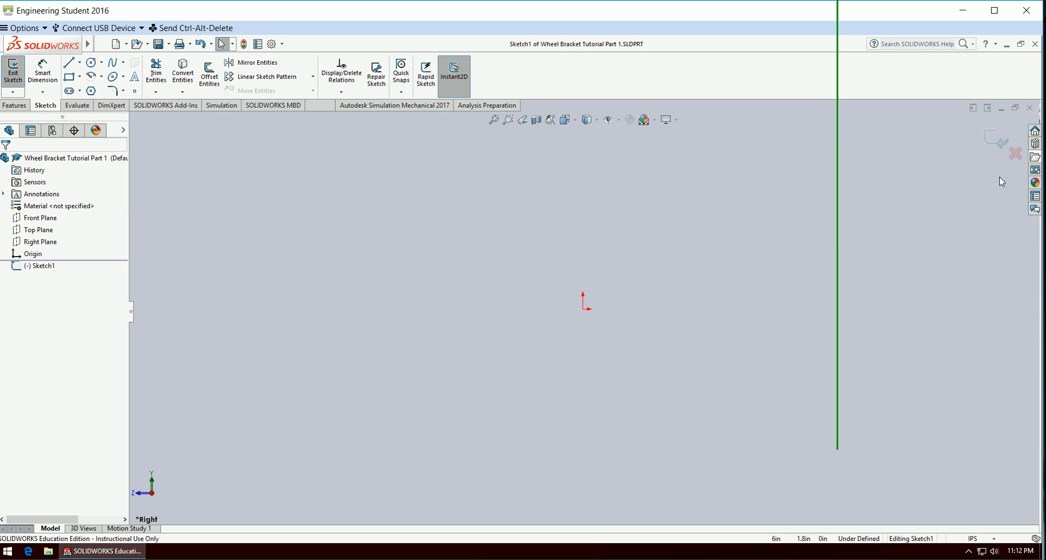
click(1016, 157)
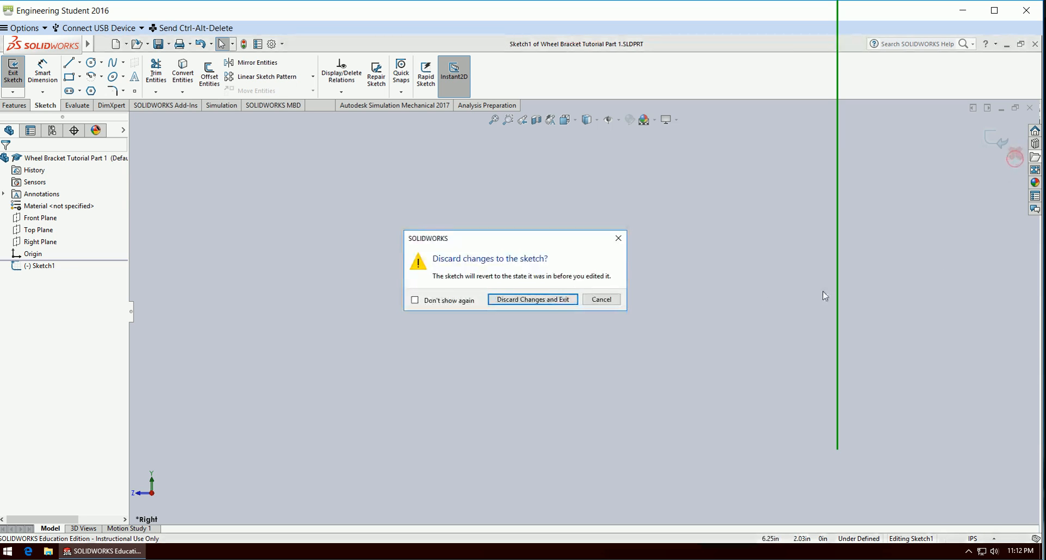
click(551, 300)
Switch the document units to MMGS (millimeter, gram, second) and start a new sketch on the Right Plane.
click(979, 539)
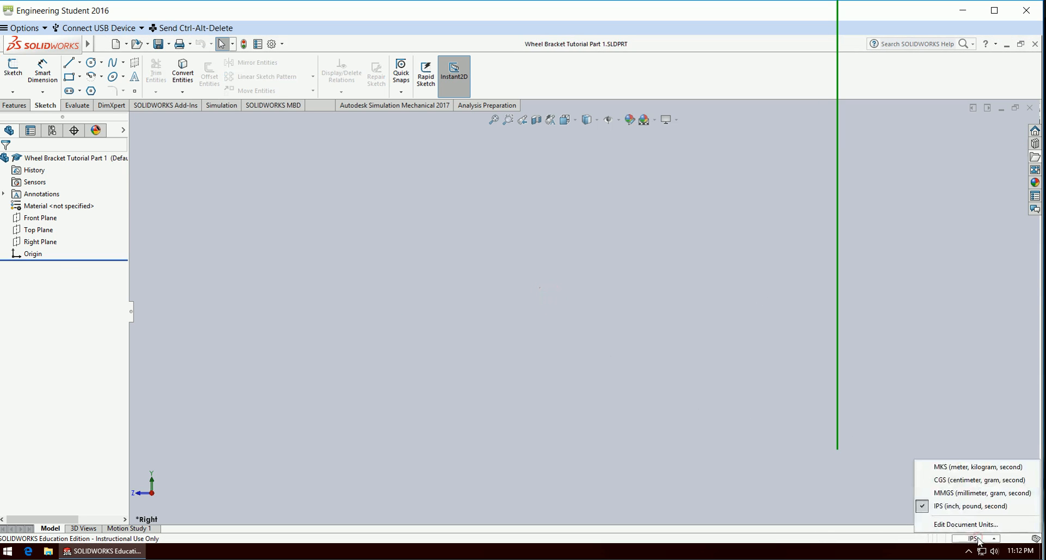
click(969, 494)
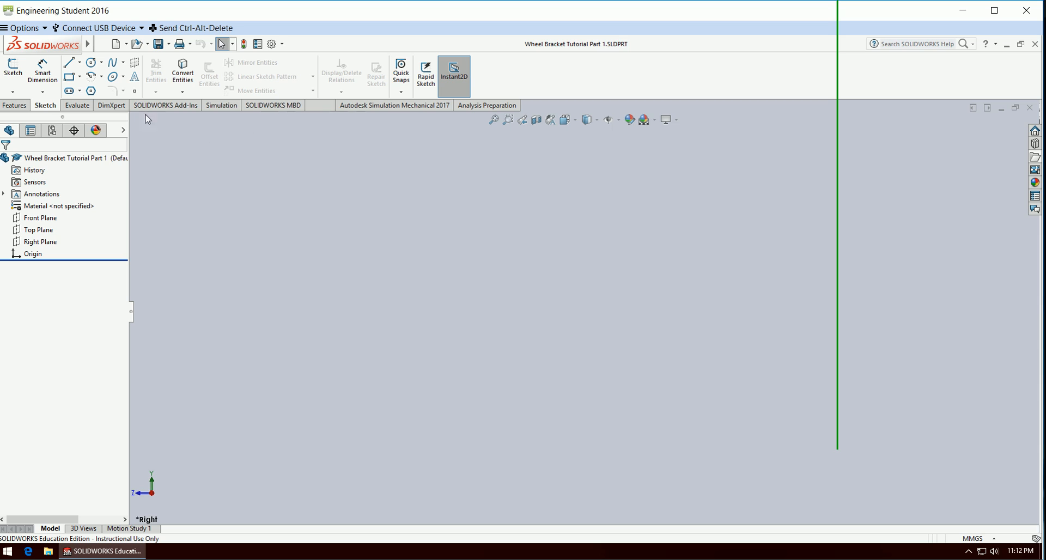
click(18, 70)
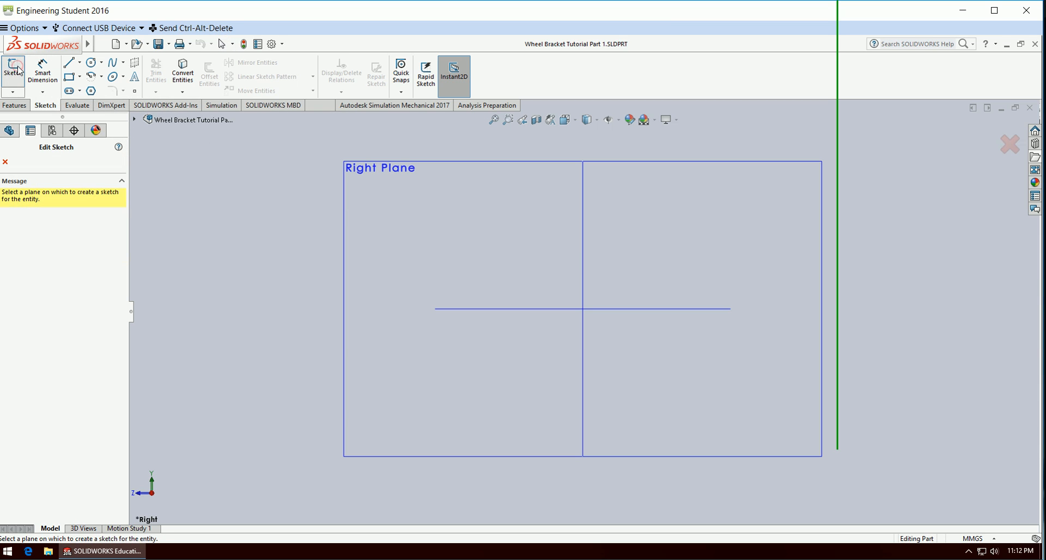
click(382, 171)
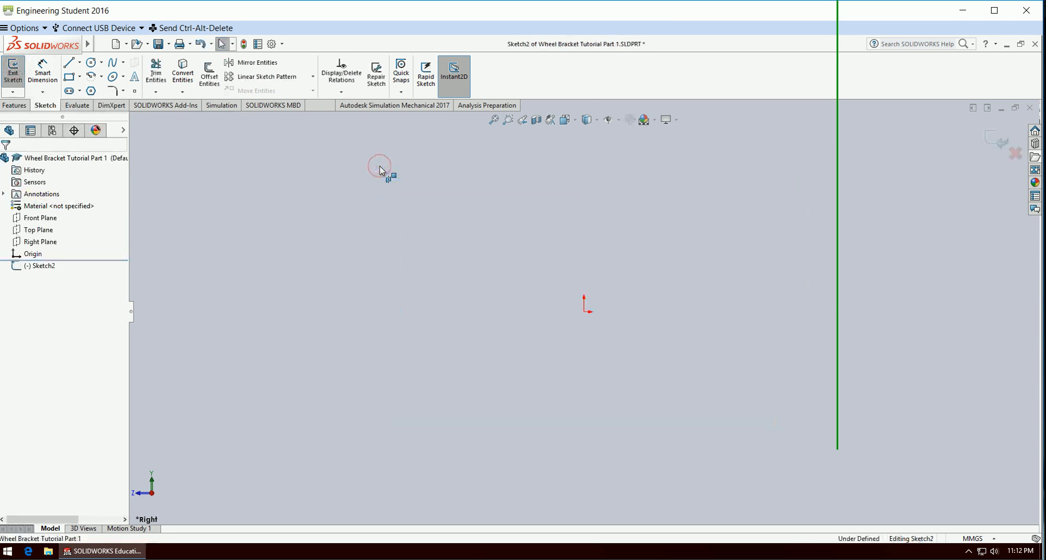
Sketch a circle centred on the origin and dimension its diameter as 6.5 mm.
click(92, 63)
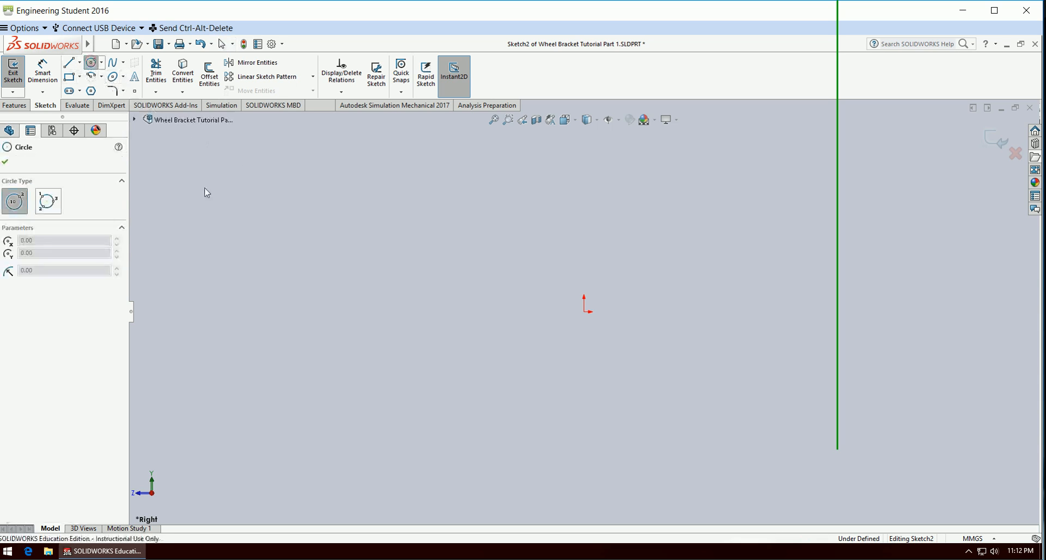
click(585, 311)
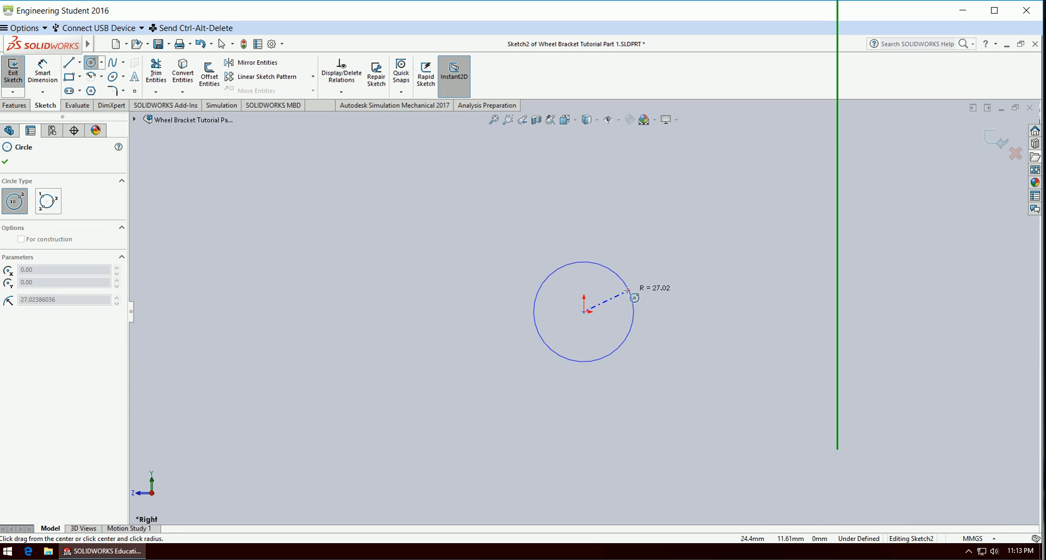
click(634, 297)
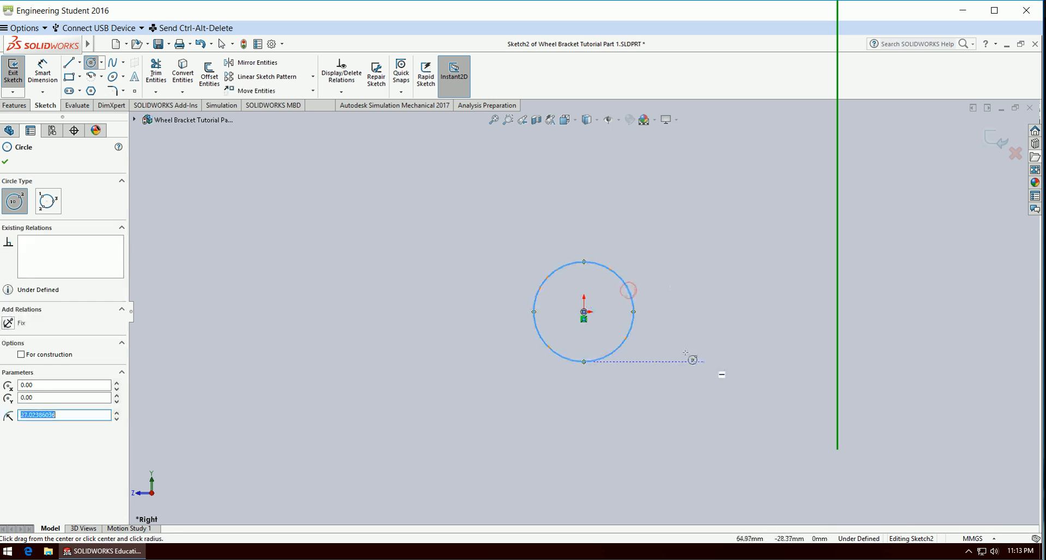
click(49, 74)
click(626, 291)
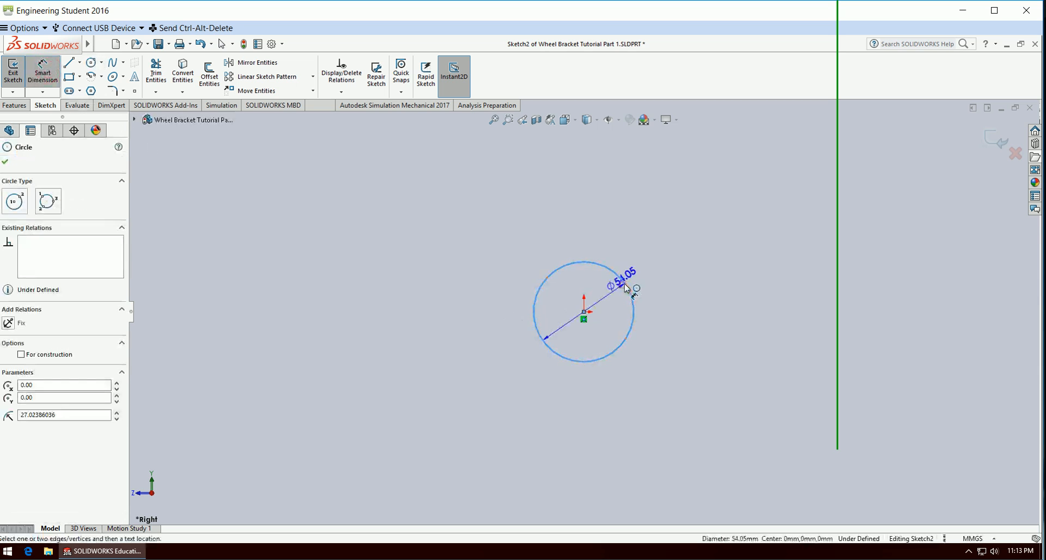
click(678, 240)
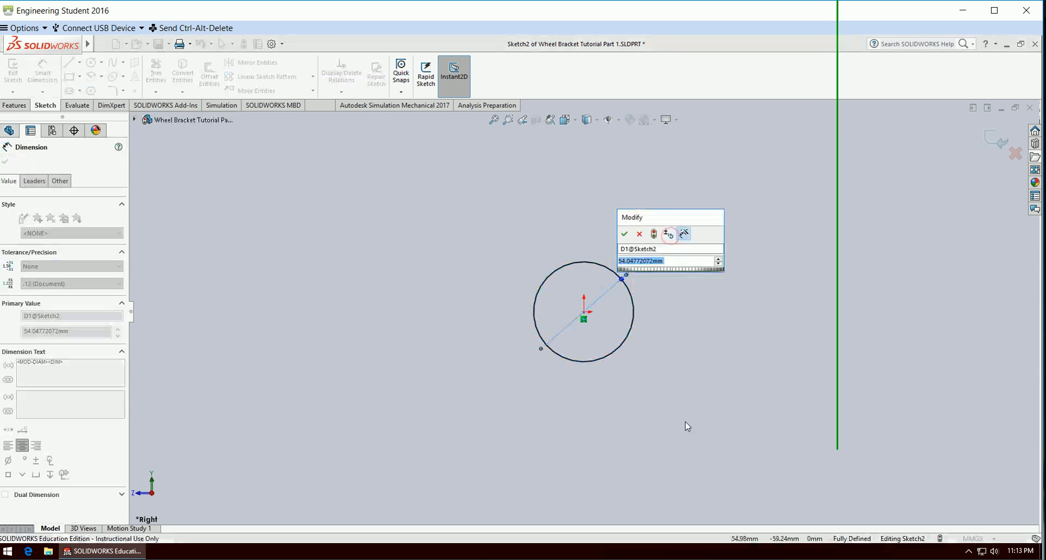
text(6.5)
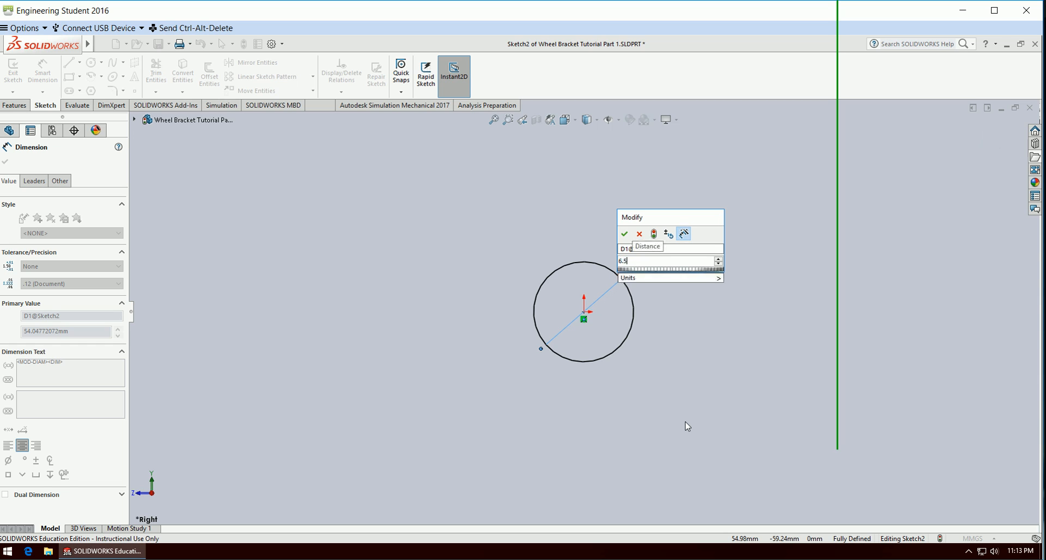
key(Return)
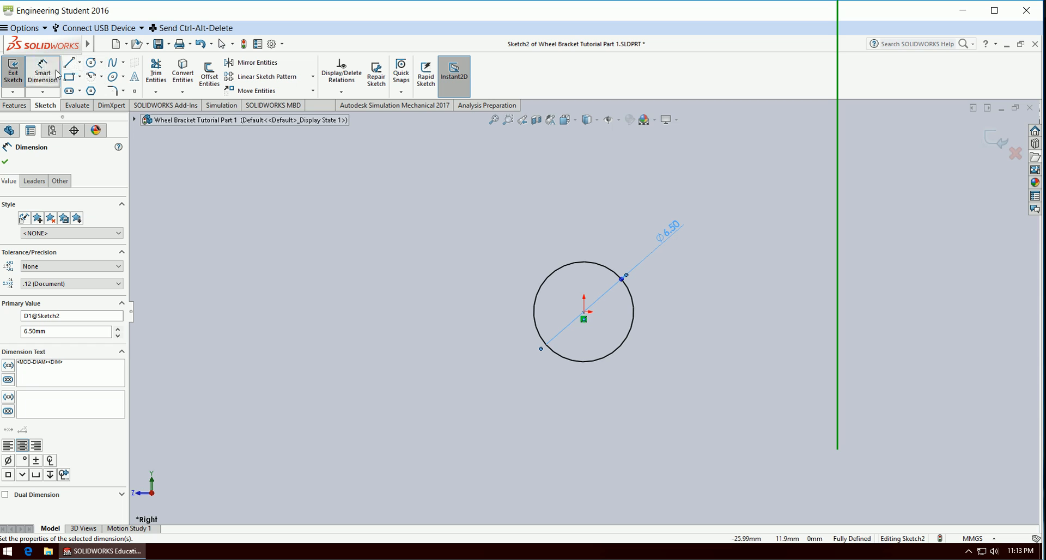
Sketch a larger circle around the first one, centred on the origin, with a 16 mm diameter.
click(91, 62)
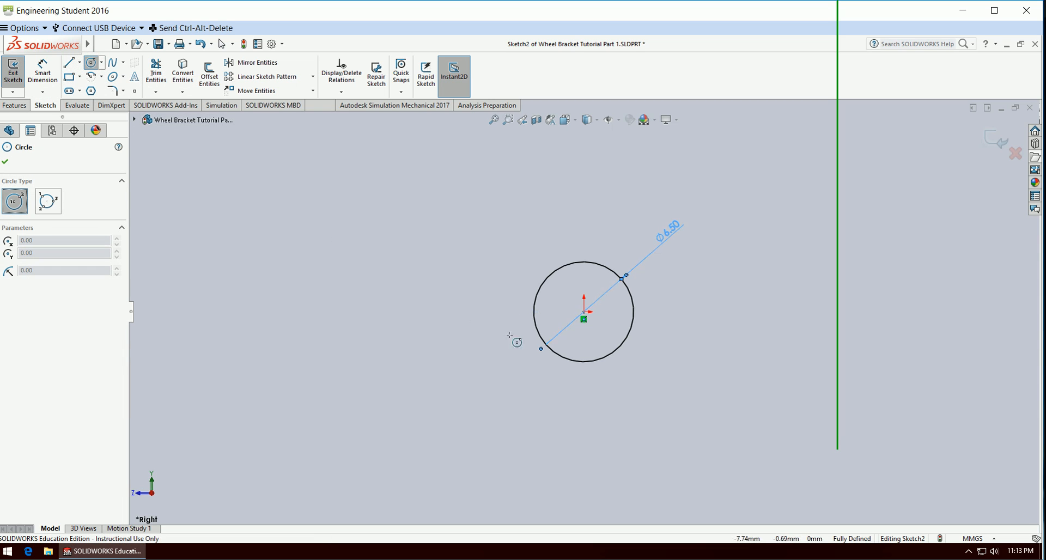
click(584, 312)
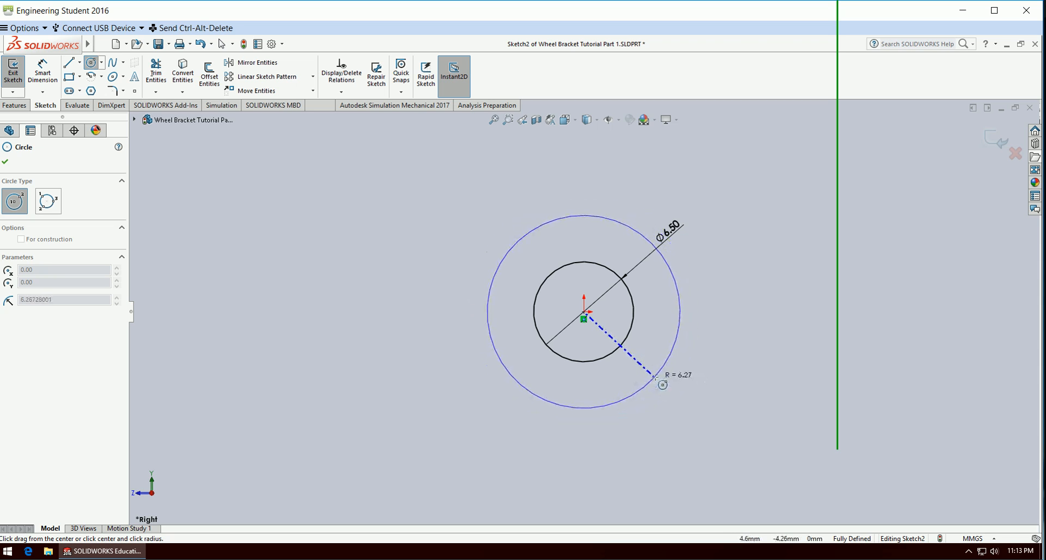
click(659, 380)
click(42, 72)
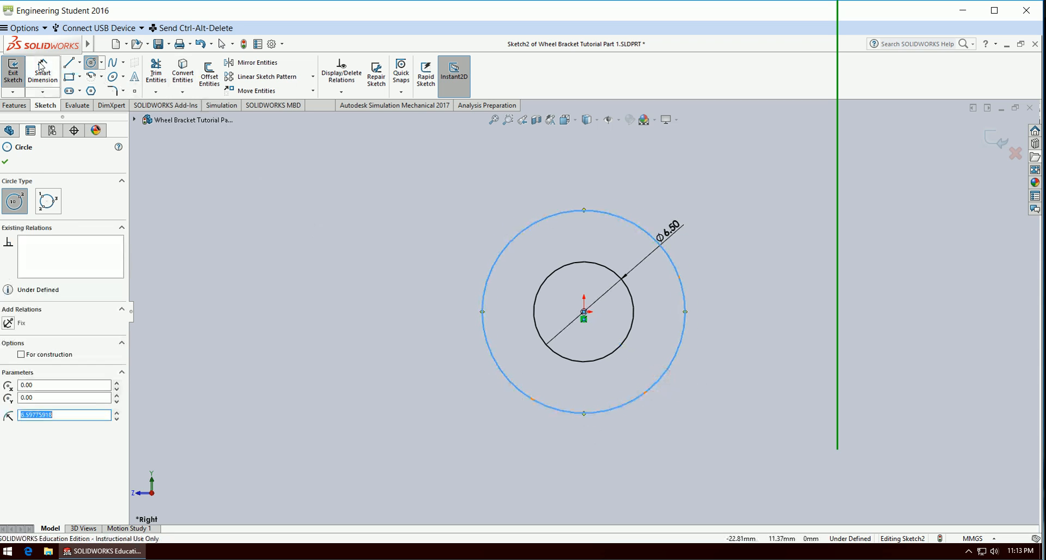
click(680, 360)
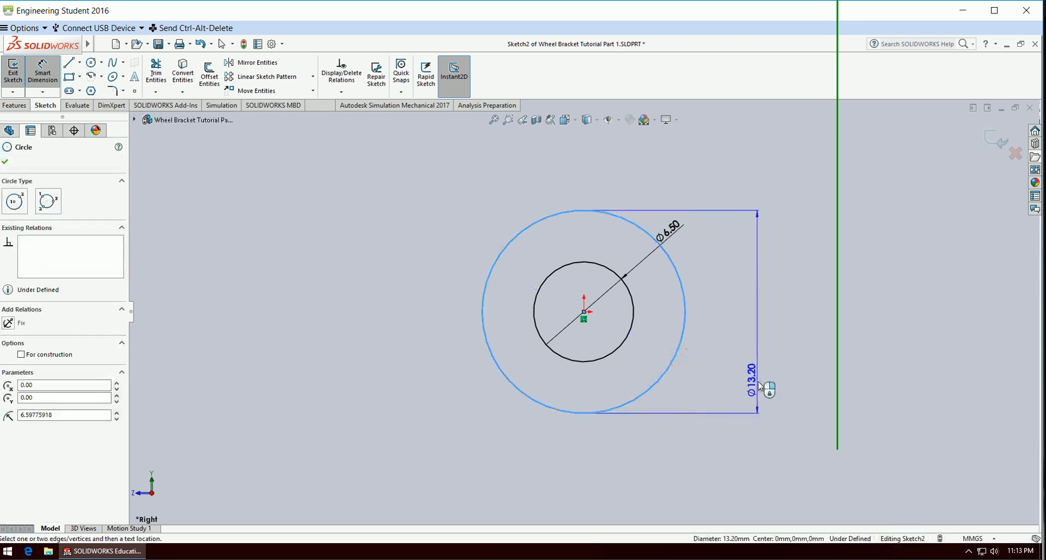
click(753, 428)
text(16)
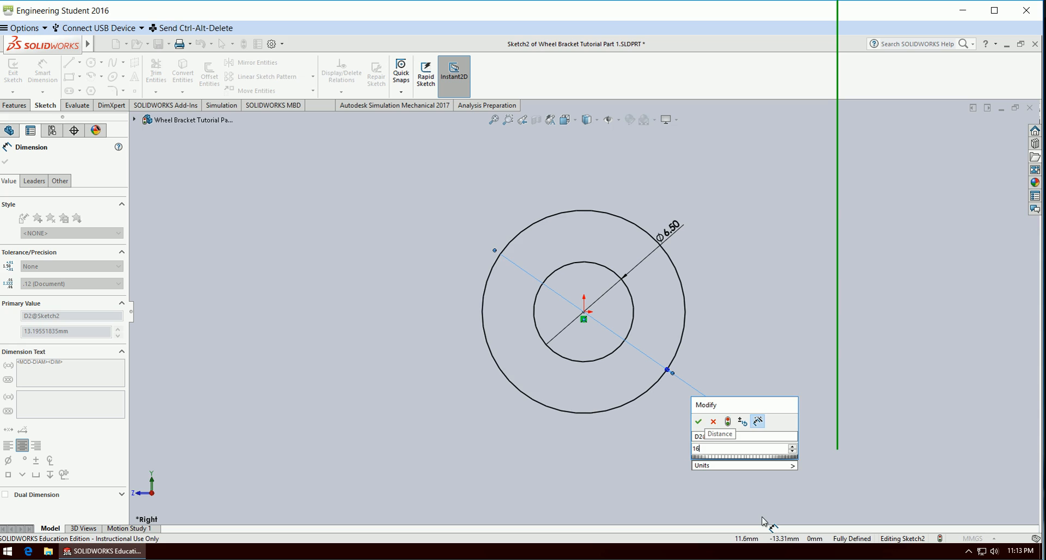
key(Return)
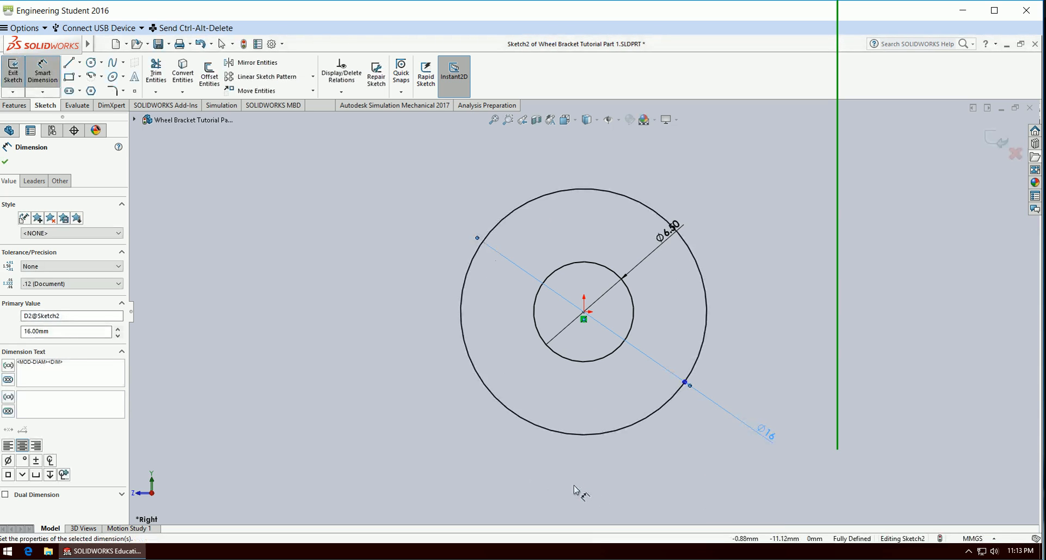
Sketch connected lines from just right of the circles: a slanted line about 41 mm long up-left, a short vertical upward, and a short horizontal rightward.
scroll(574, 486, up, 10)
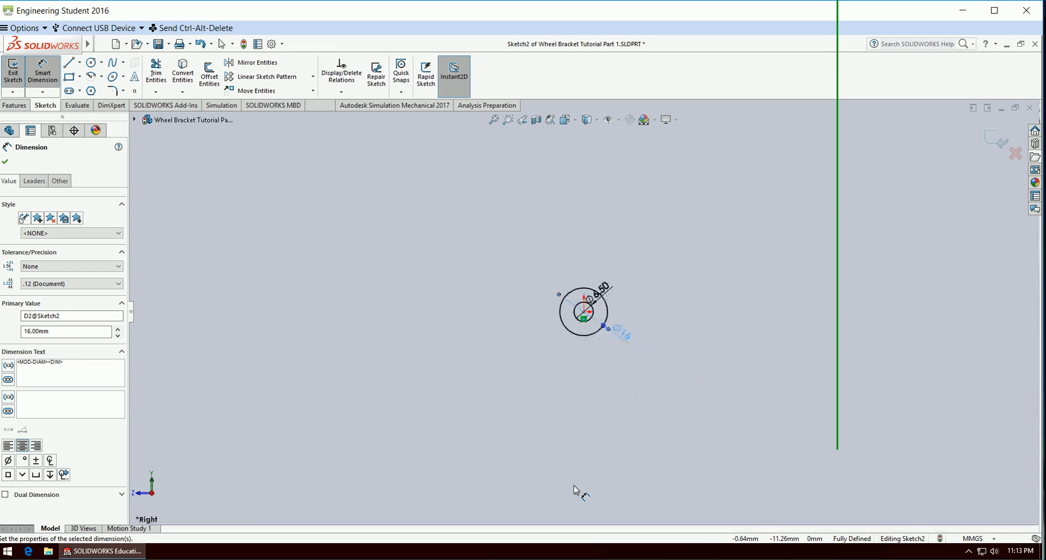
scroll(505, 150, down, 1)
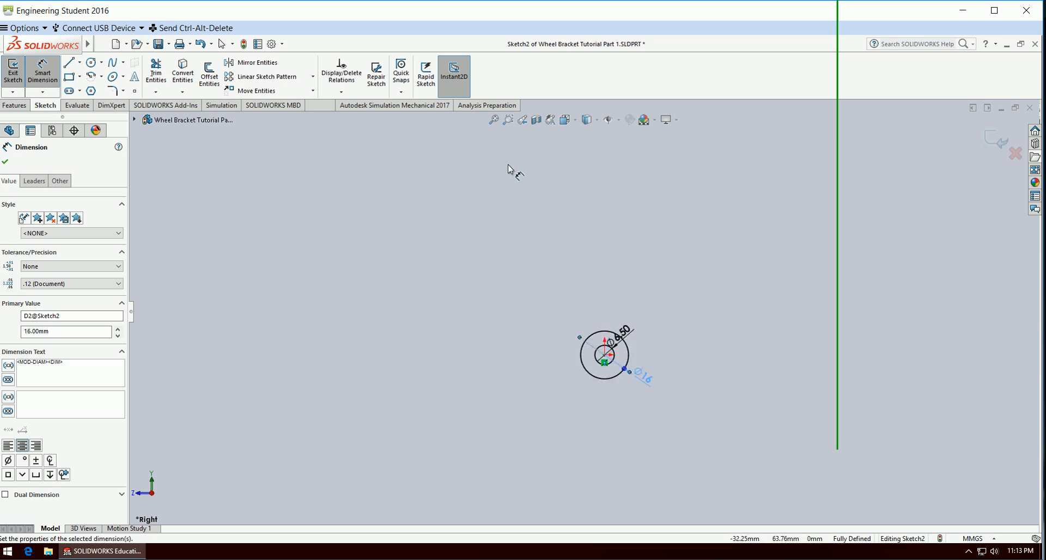
scroll(515, 172, down, 1)
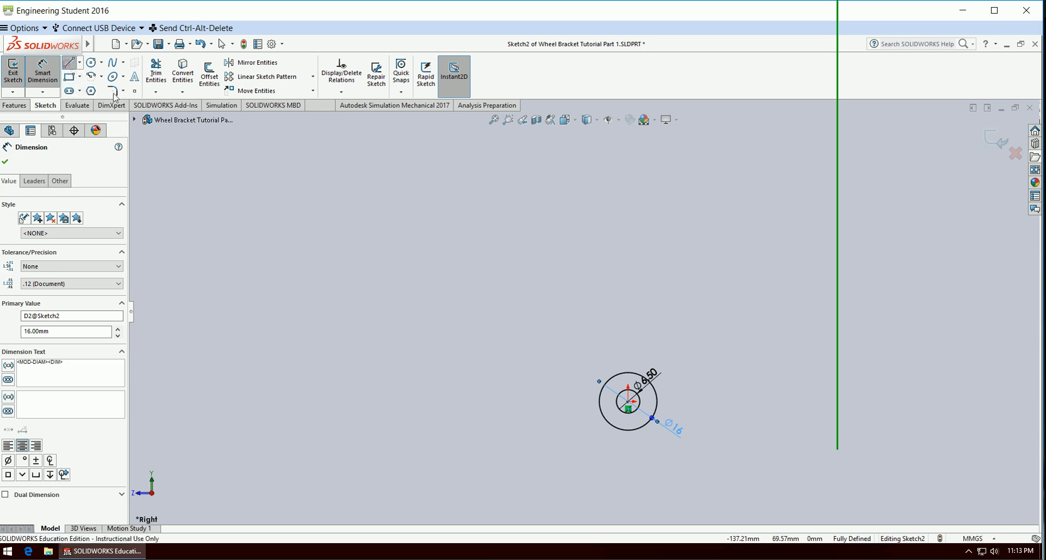
click(69, 64)
click(674, 396)
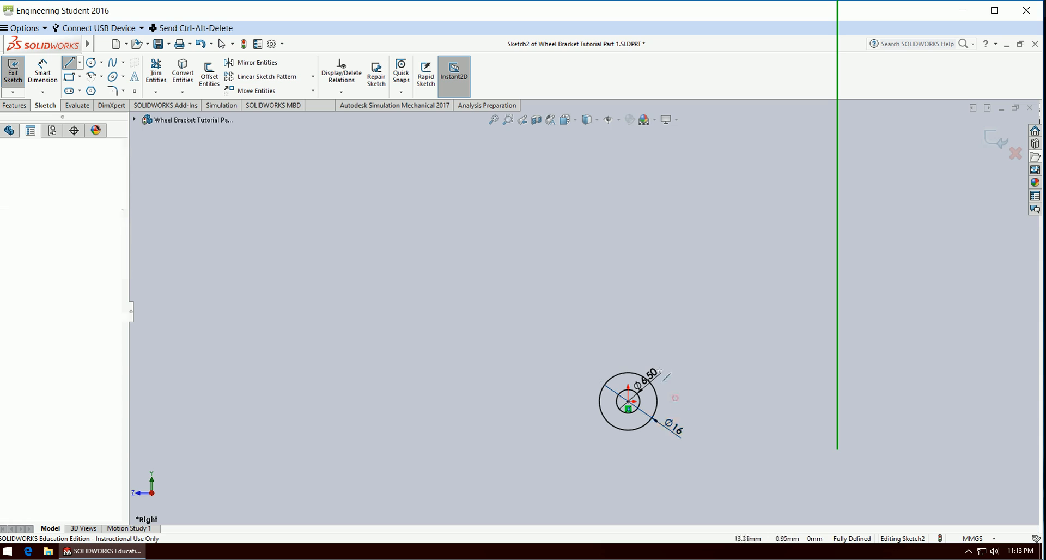
click(587, 280)
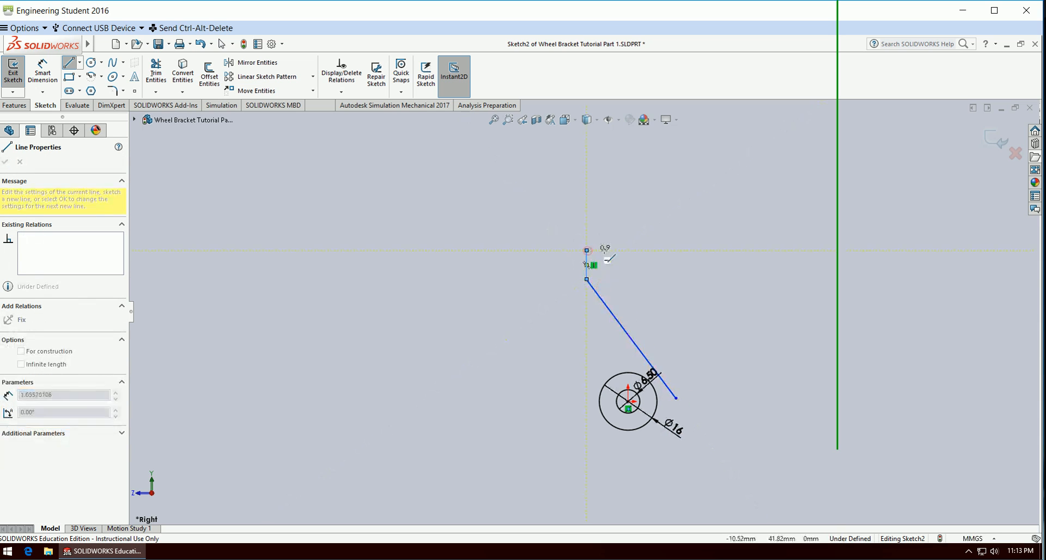
click(587, 250)
click(631, 250)
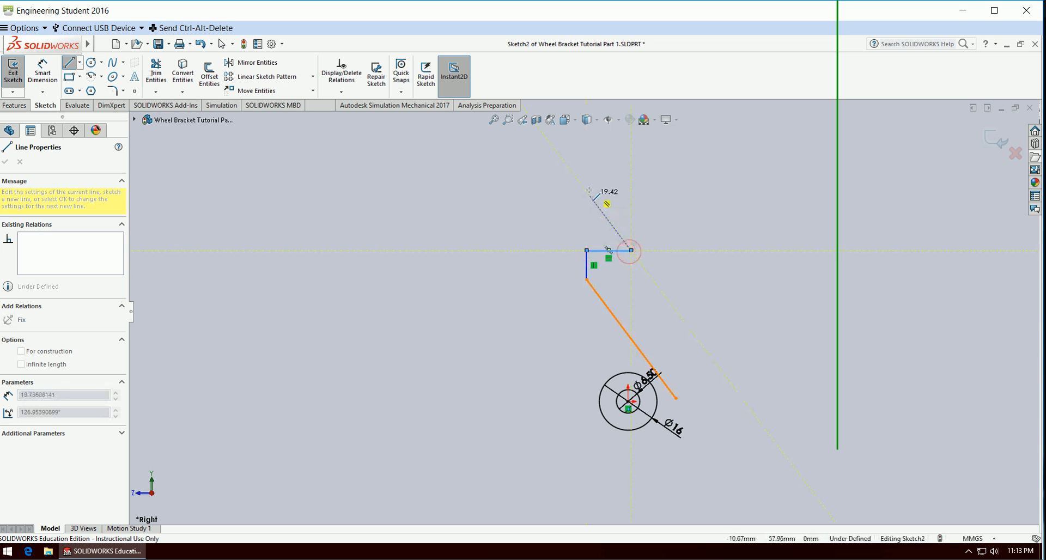
Continue the outline up-left with a slanted line, about 44 mm horizontally left, about 26 mm down, and about 76 mm slanting to below the circles.
click(576, 164)
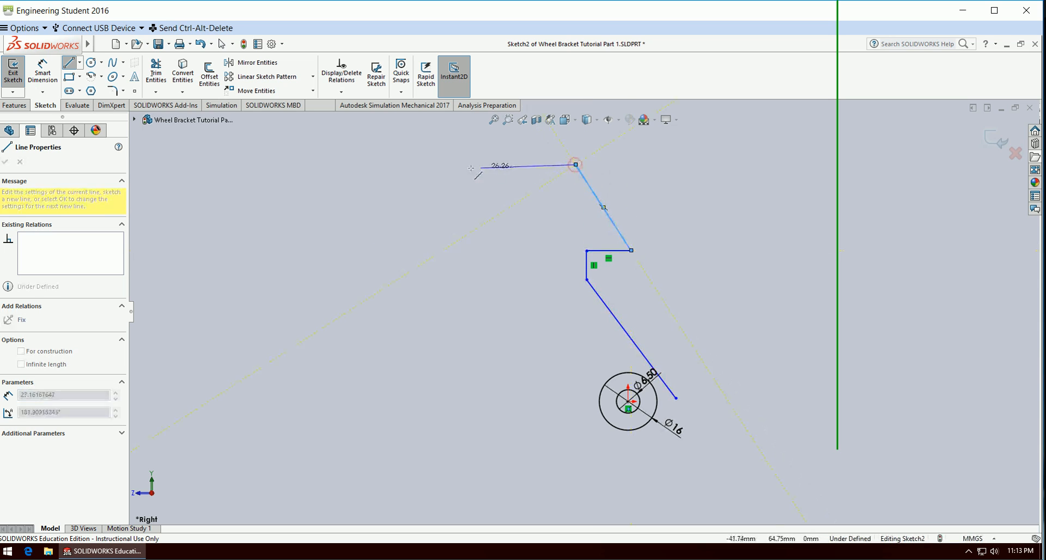
click(415, 164)
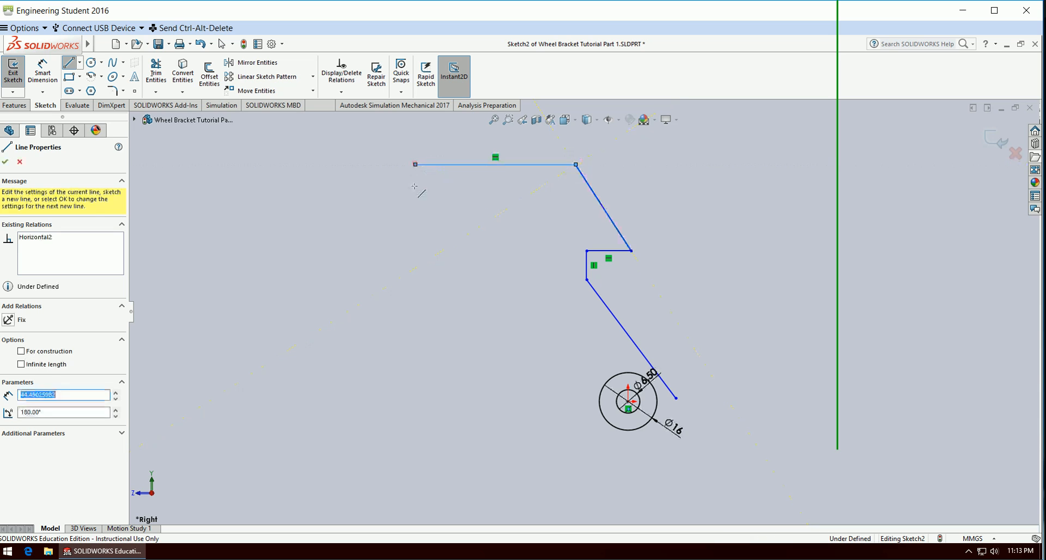
click(415, 258)
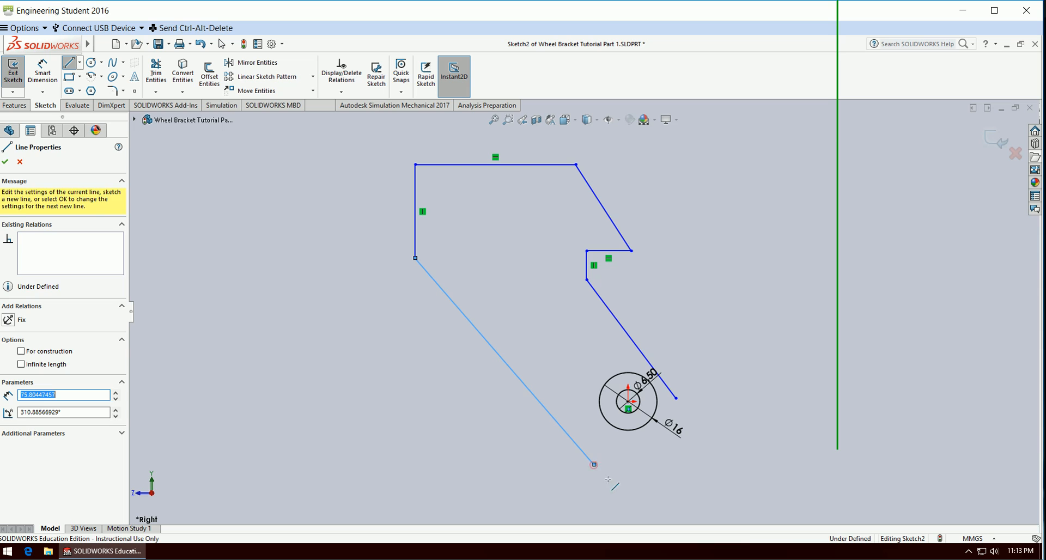
click(594, 465)
key(Escape)
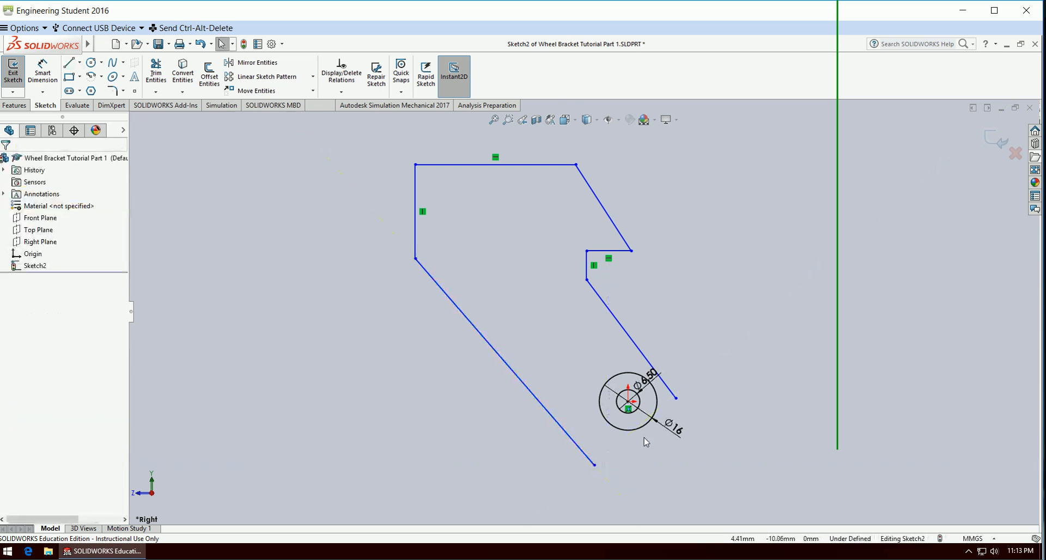
Make the slanted line nearest the circles' right side tangent to the 16 mm circle.
scroll(646, 442, up, 5)
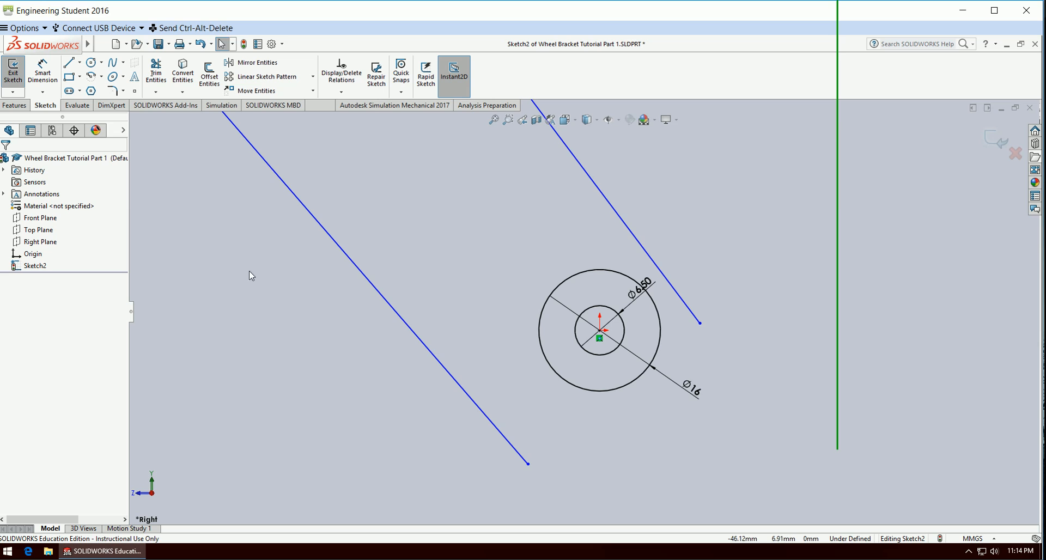
click(688, 308)
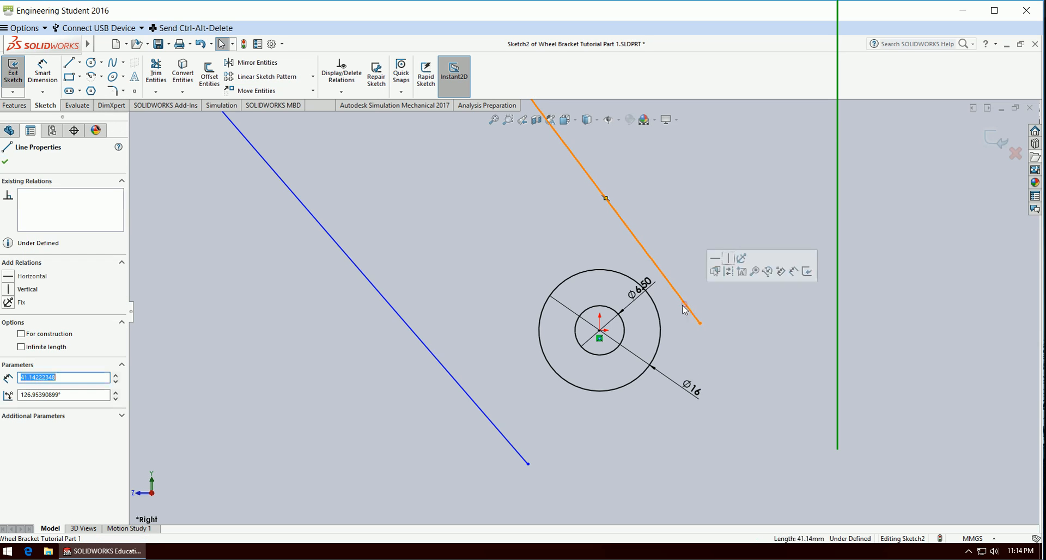
ctrl+click(660, 319)
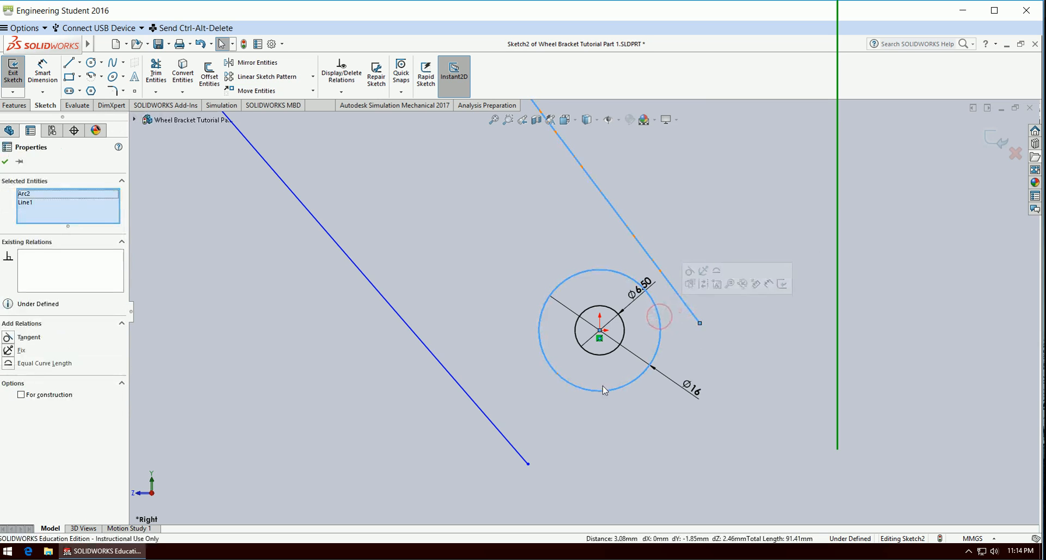
click(14, 335)
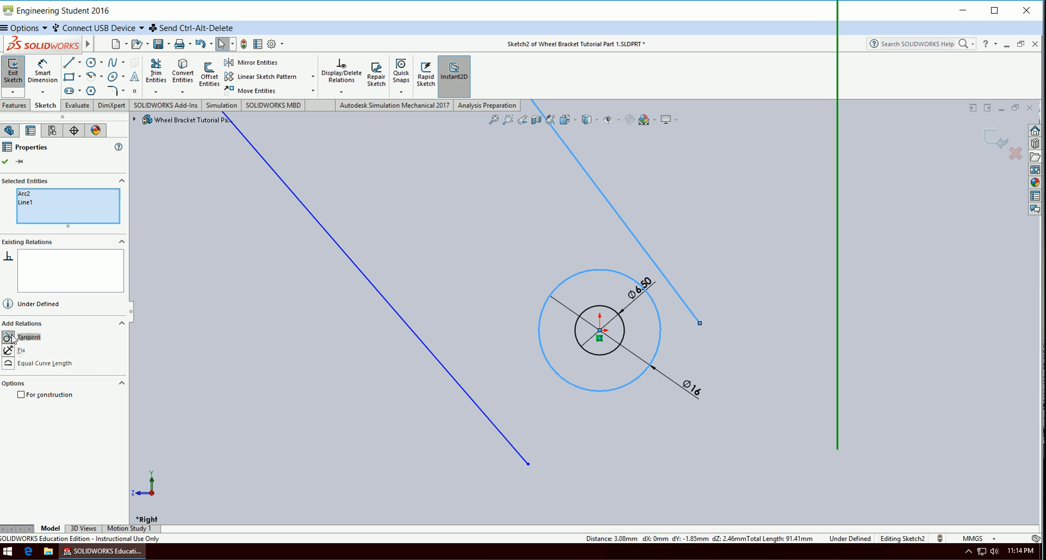
click(266, 444)
Make the long lower-left slanted line tangent to the 16 mm circle.
click(490, 456)
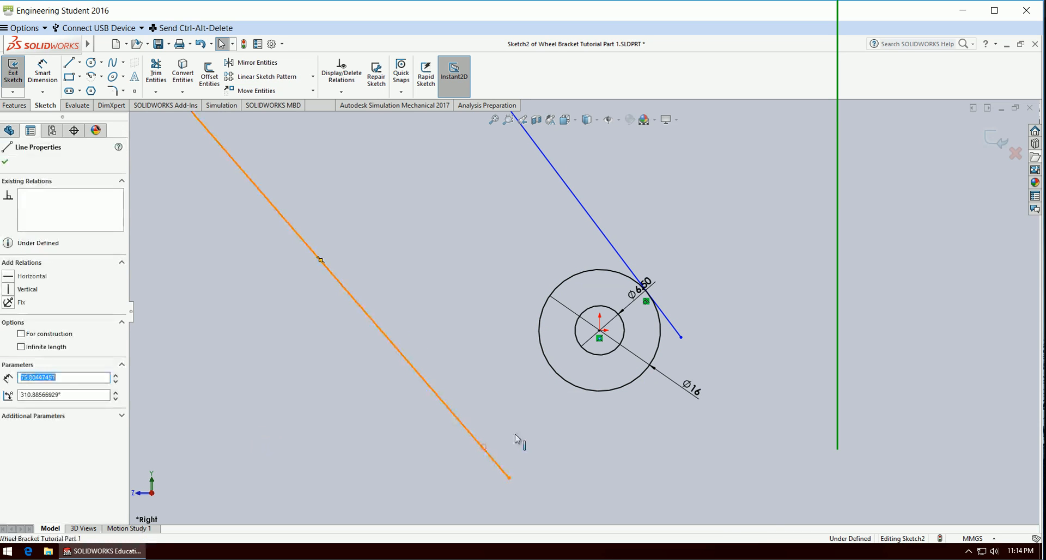
ctrl+click(564, 383)
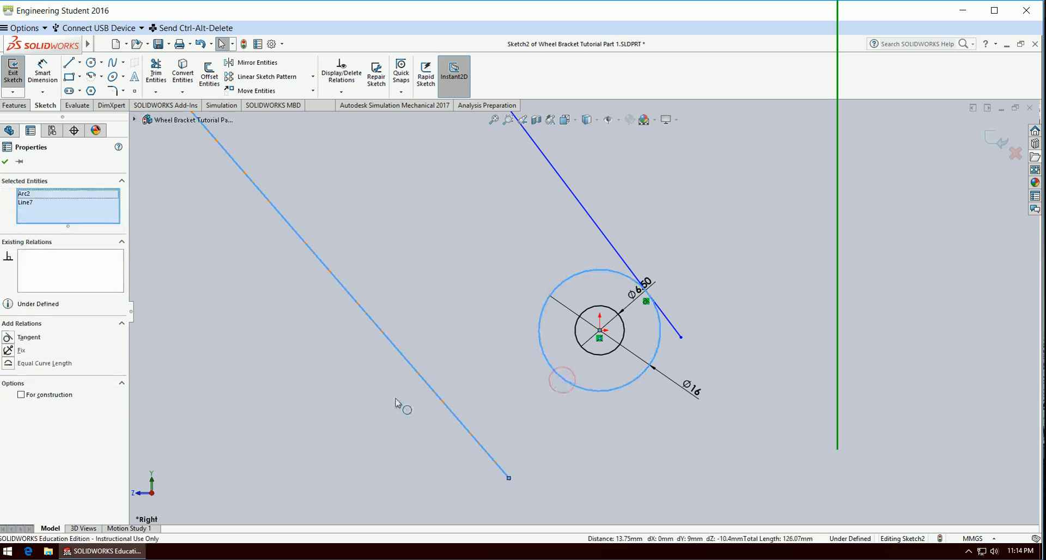
click(11, 337)
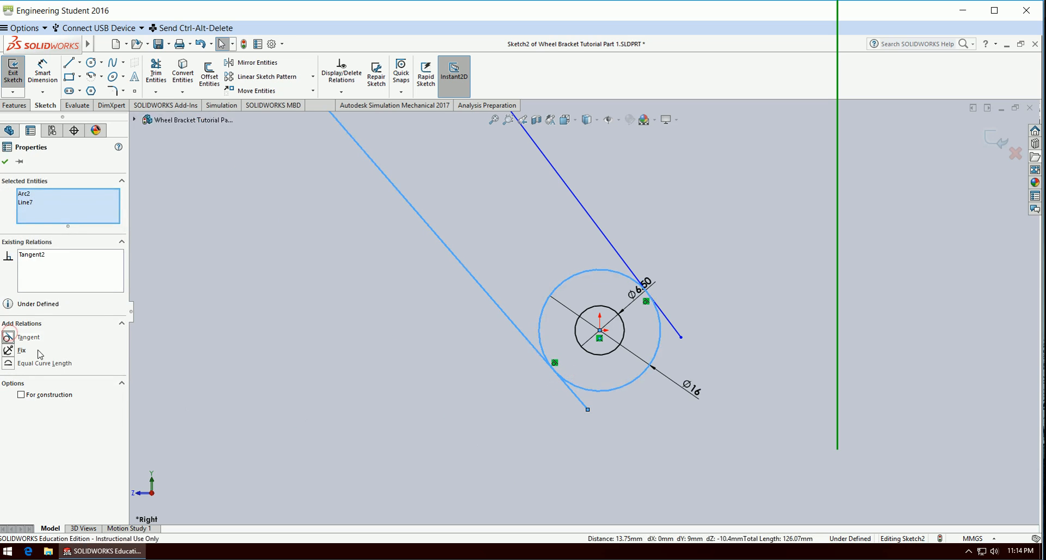
click(284, 431)
Trim the ends of both slanted lines that extend past their tangent points on the 16 mm circle.
click(158, 76)
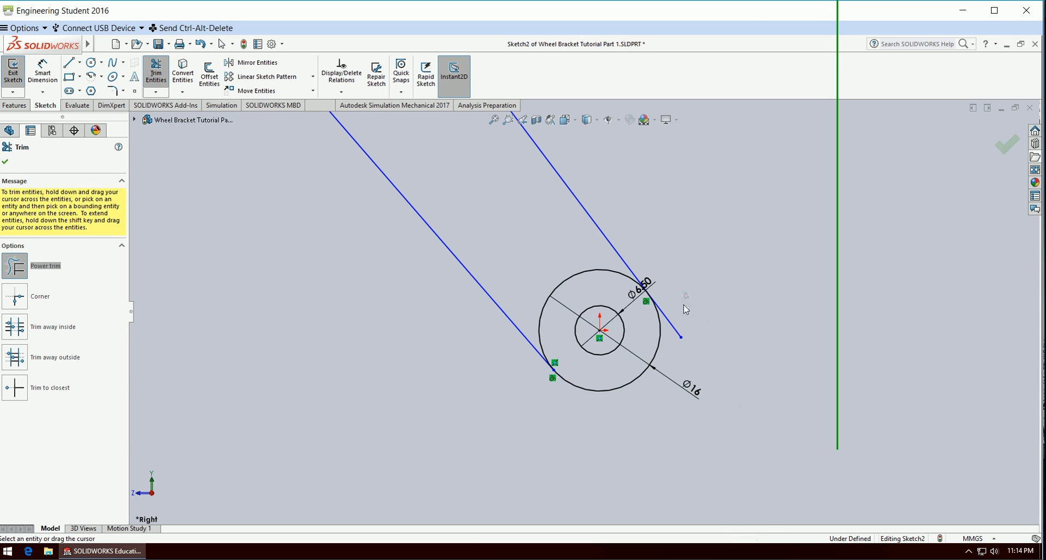
drag(747, 299, 672, 348)
key(Escape)
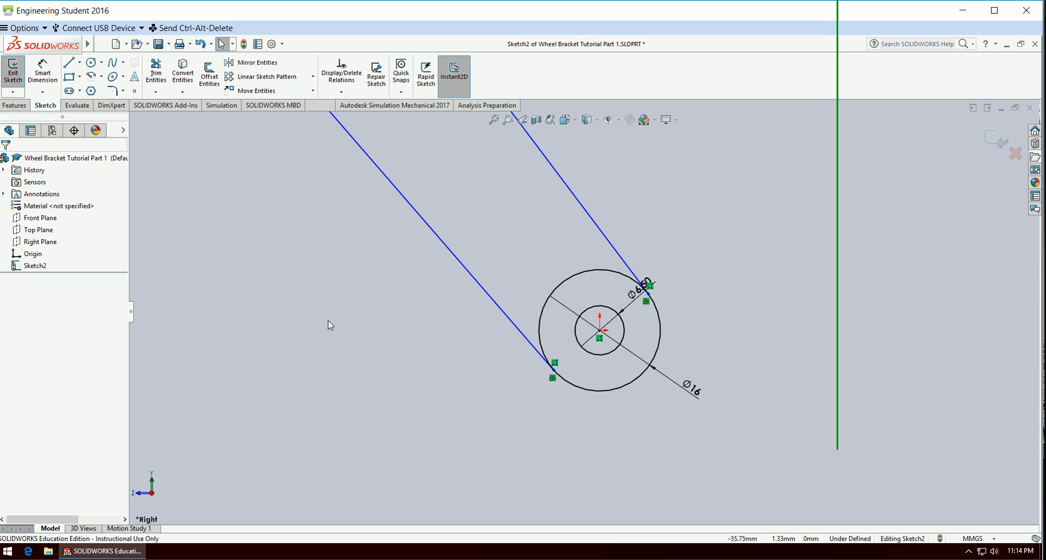
Dimension the vertical distance from the origin to the lower end of the short vertical line as 27 mm.
key(z)
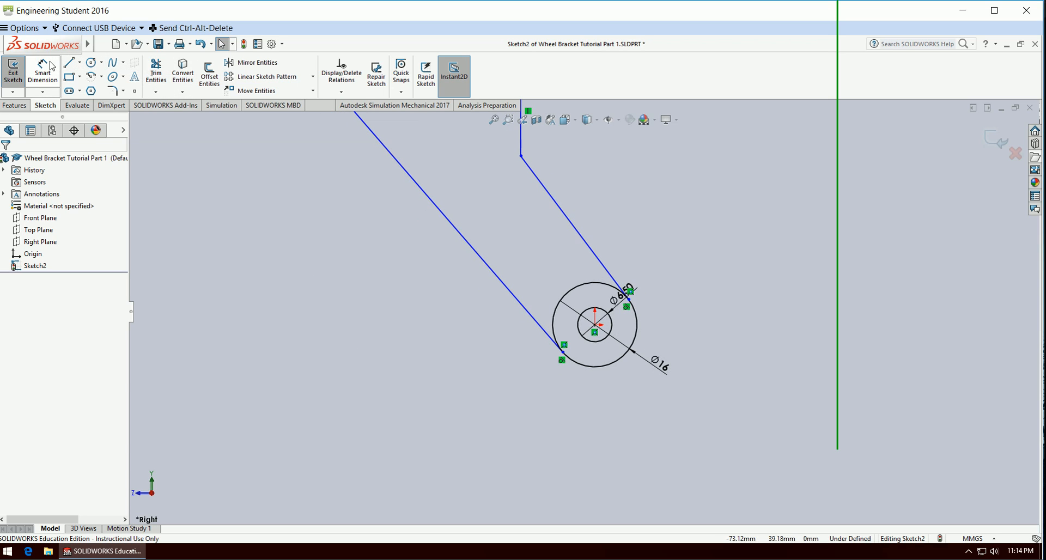
click(43, 68)
click(521, 157)
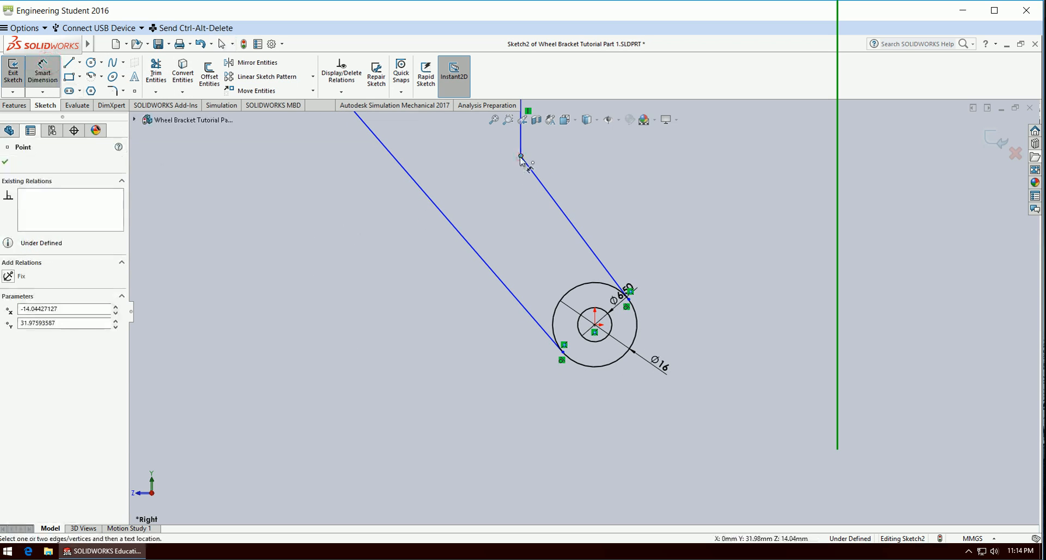
click(595, 325)
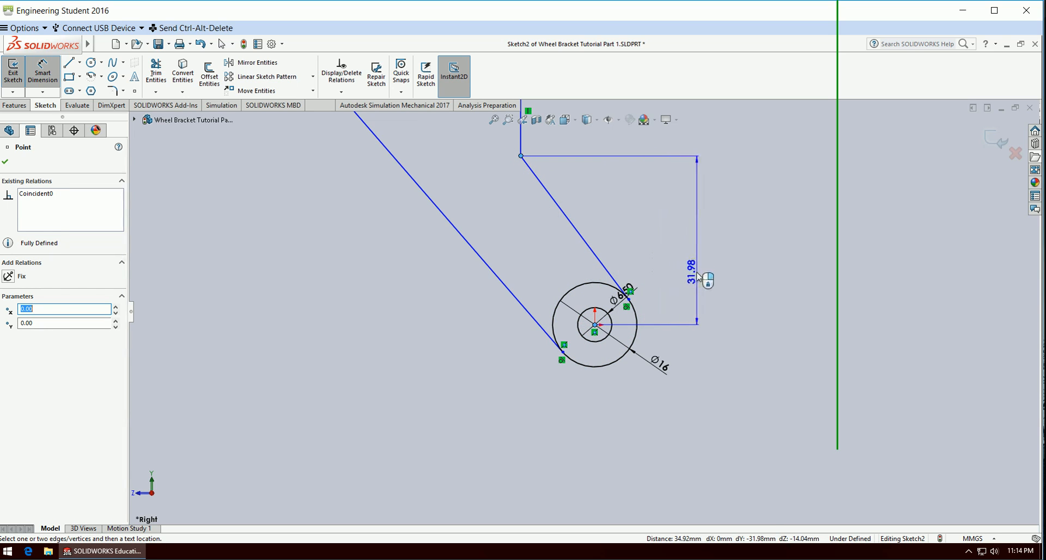
click(699, 277)
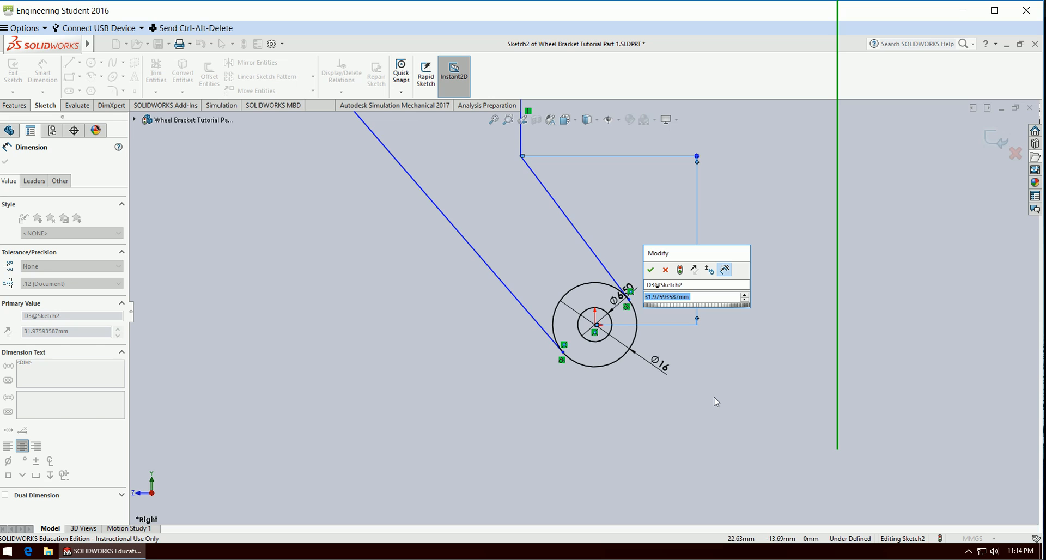
text(27)
key(Return)
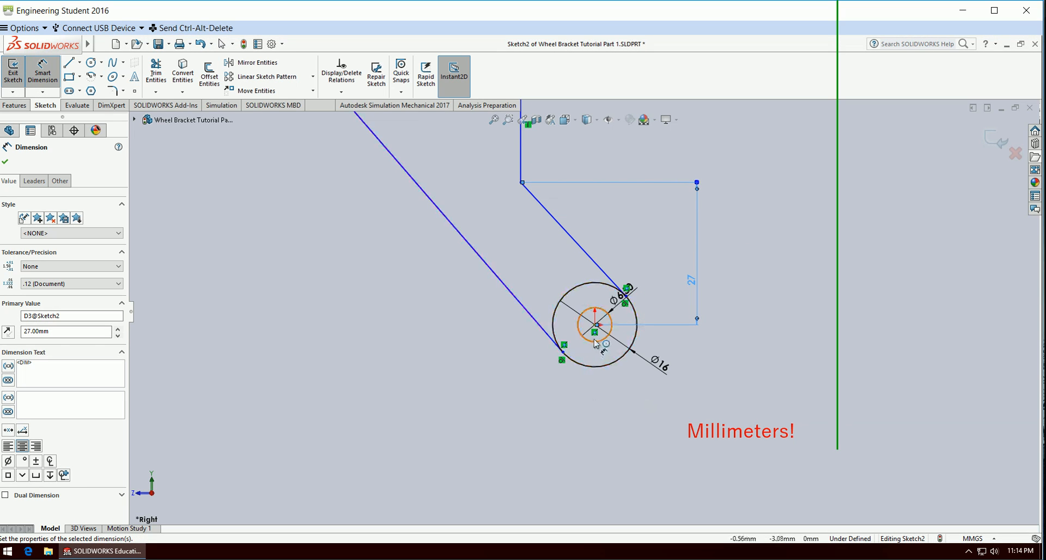
Dimension the vertical distance from the origin to the upper end of the long left slanted line as 30 mm.
scroll(458, 370, up, 2)
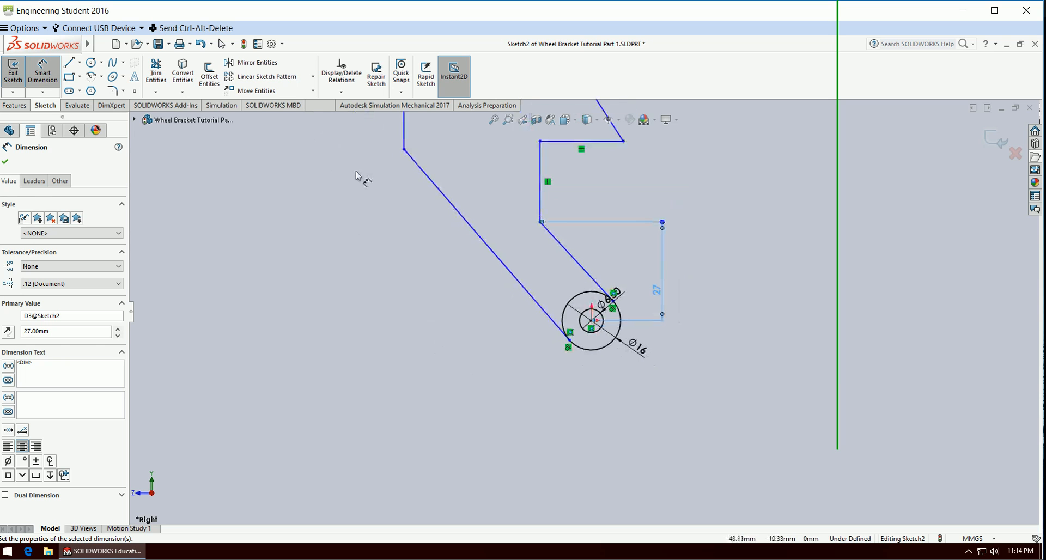
click(404, 149)
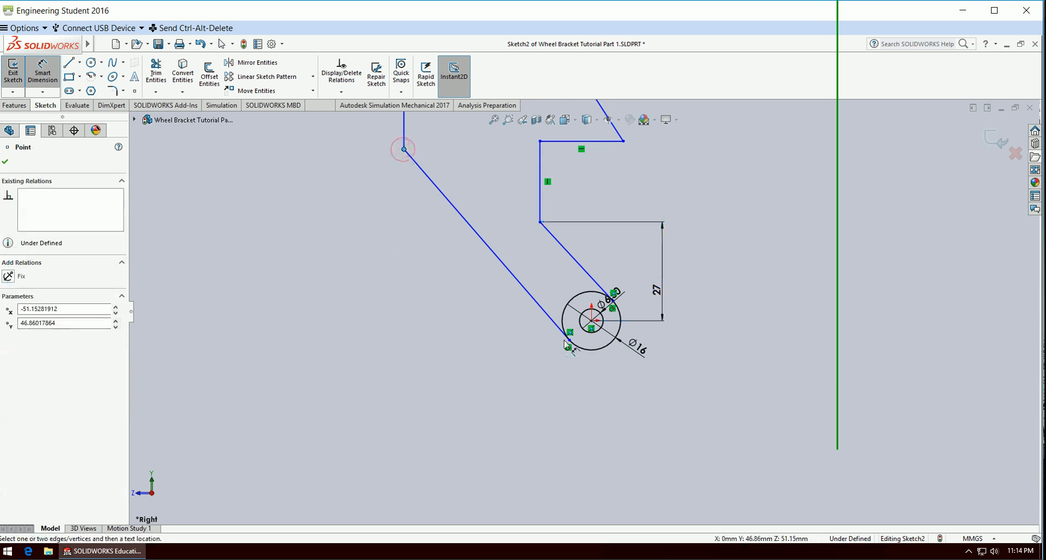
click(591, 321)
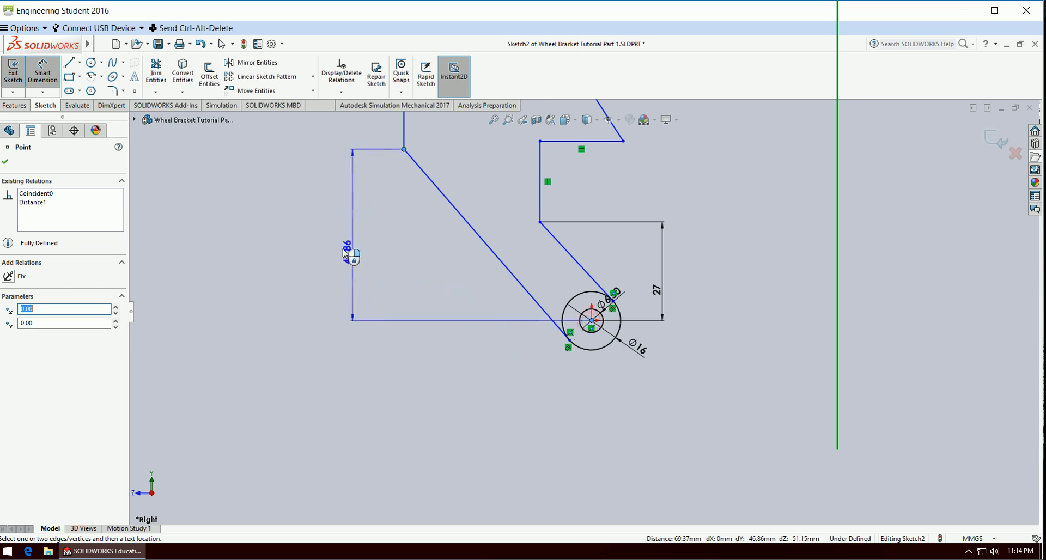
click(345, 253)
click(341, 256)
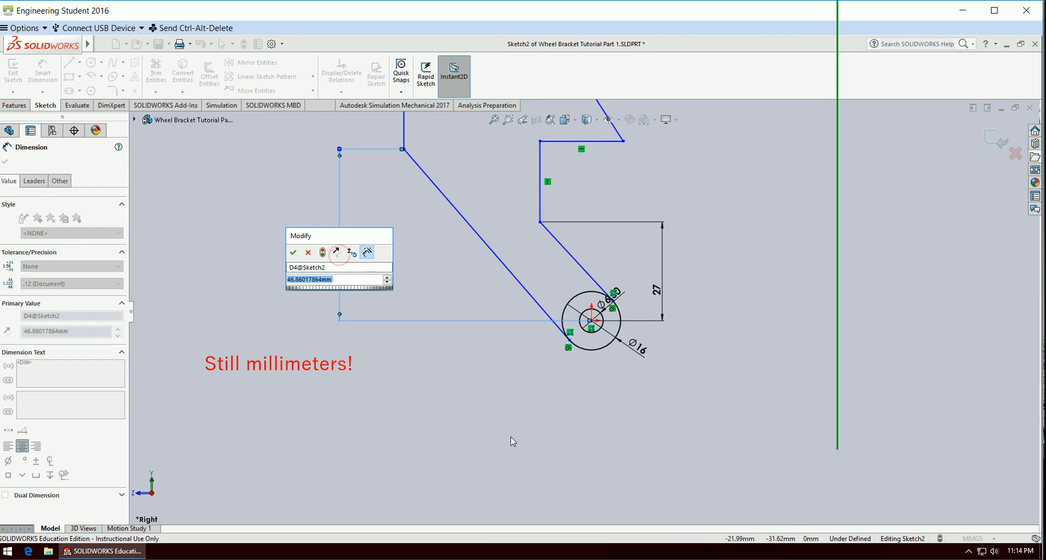
text(30)
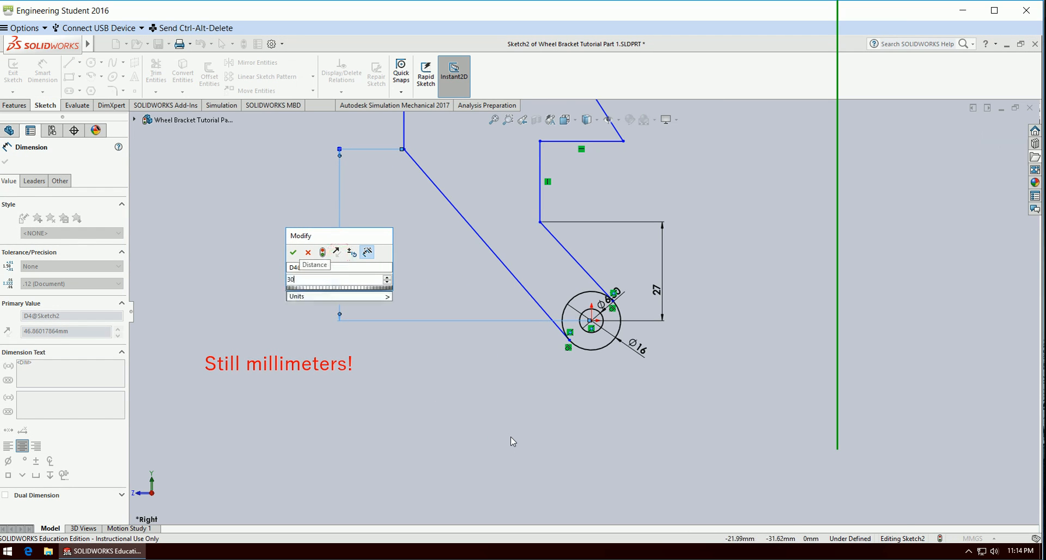
key(Return)
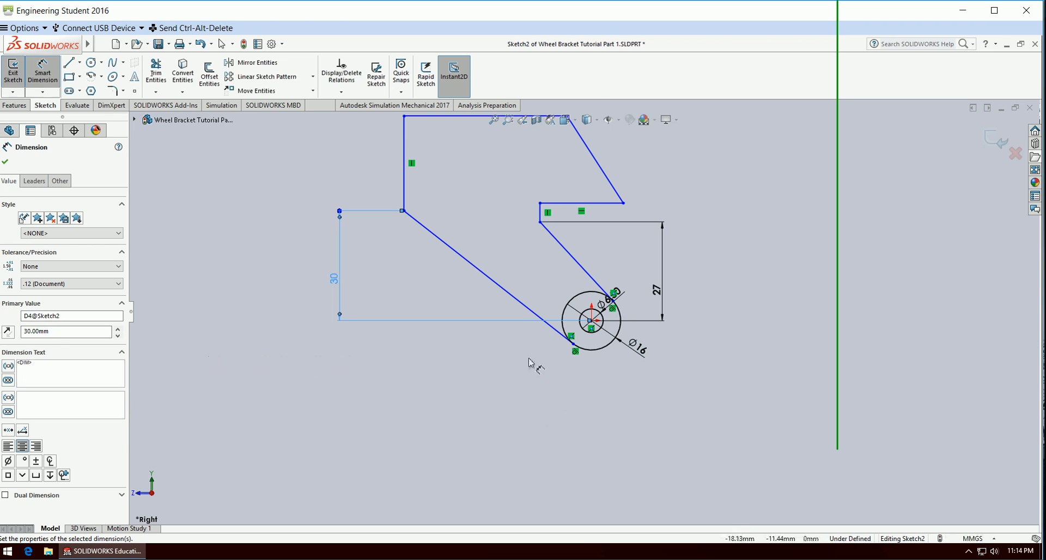
Sketch a horizontal centerline about 32 mm long from the origin to the right.
scroll(540, 355, down, 5)
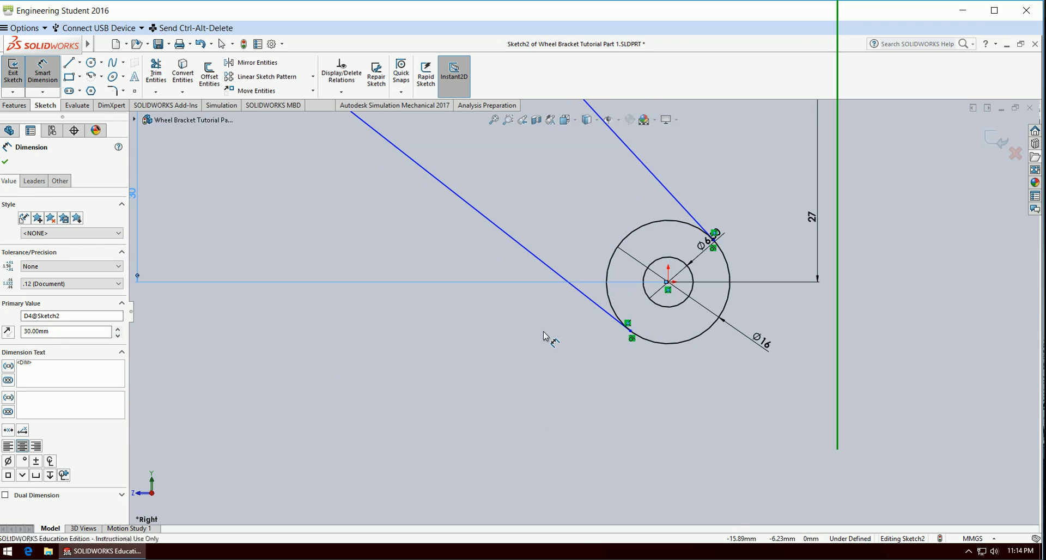
key(Escape)
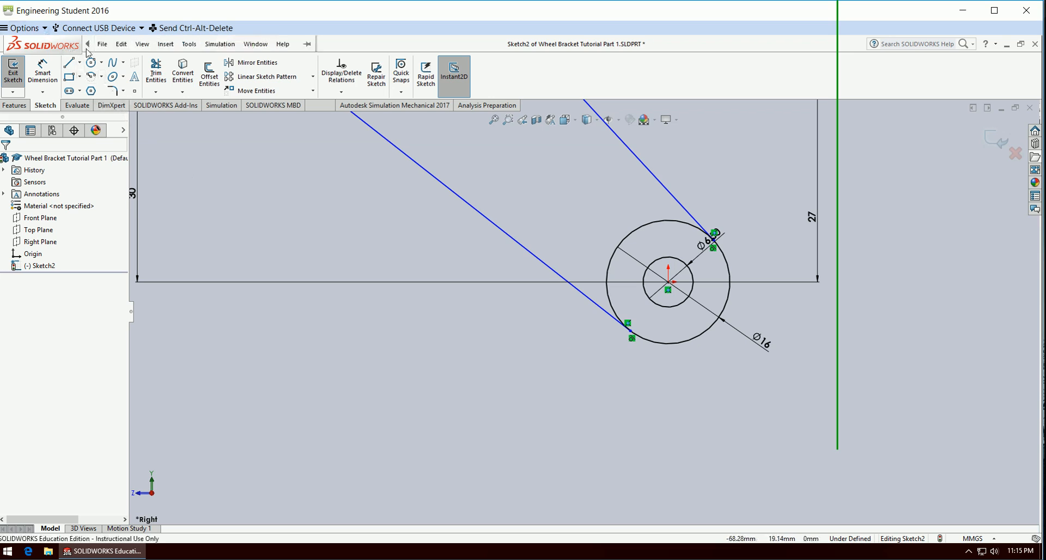
click(80, 62)
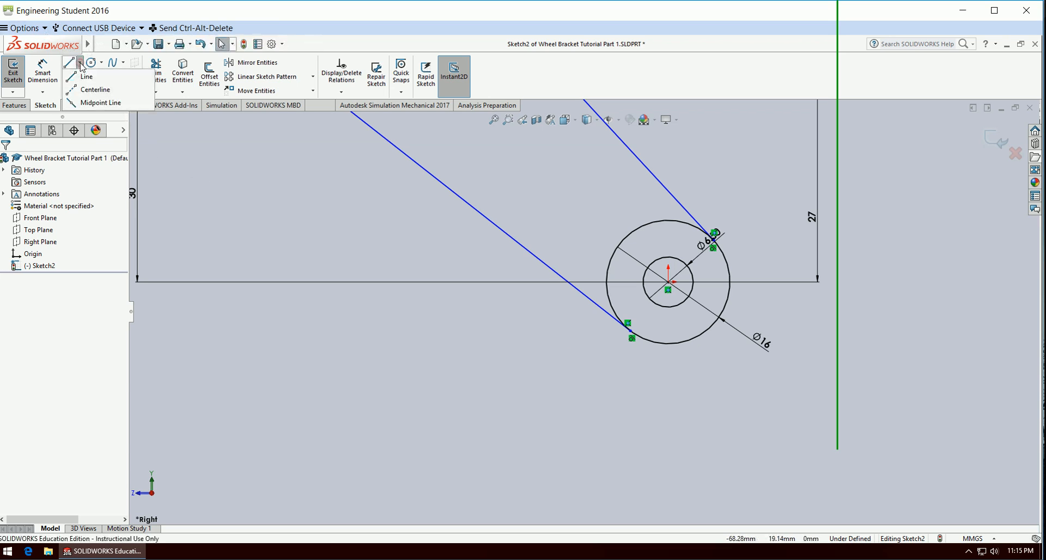
click(90, 92)
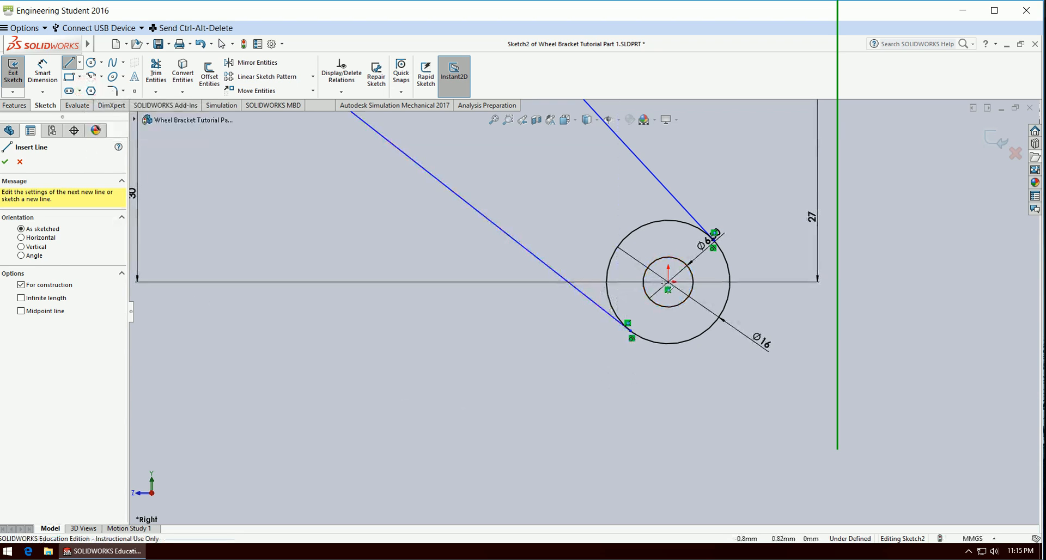
click(669, 282)
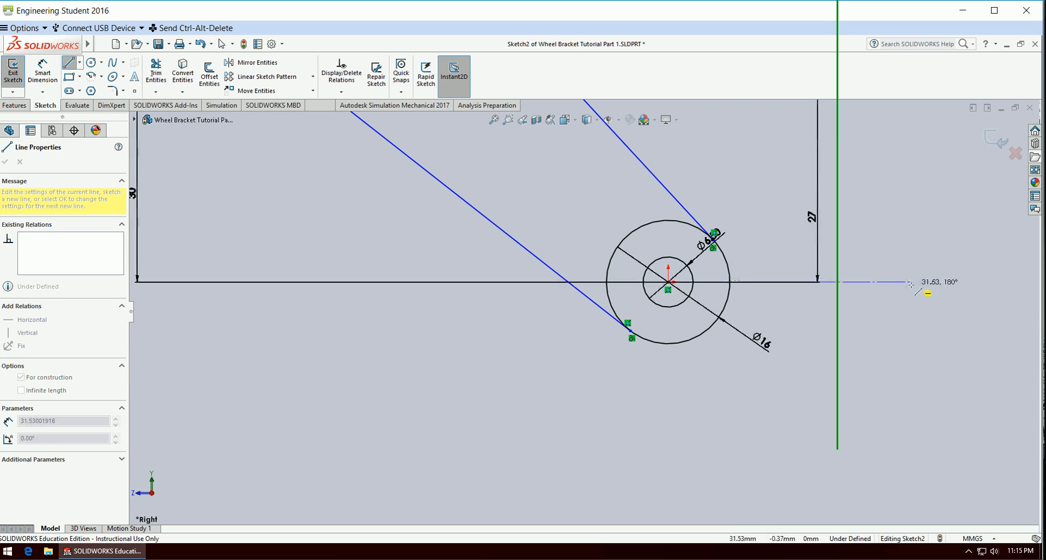
click(910, 282)
key(Escape)
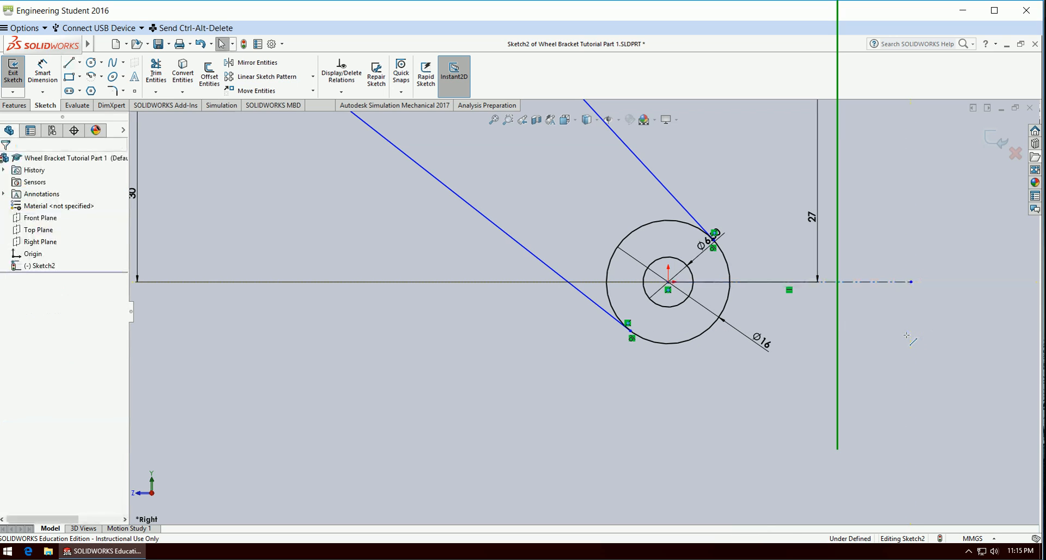
Dimension the angle between the centerline and the right slanted line as 60 degrees.
click(43, 72)
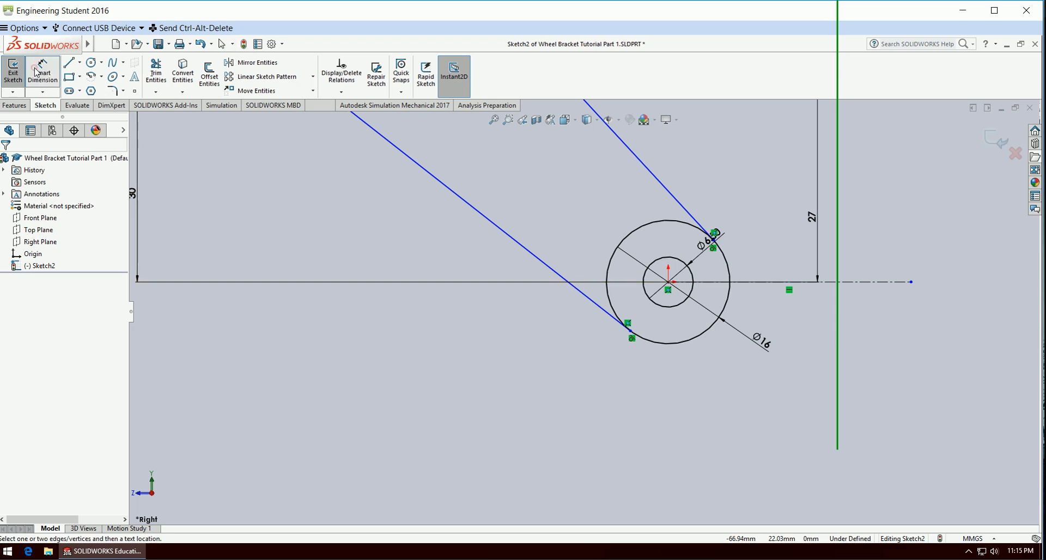
click(770, 282)
click(680, 203)
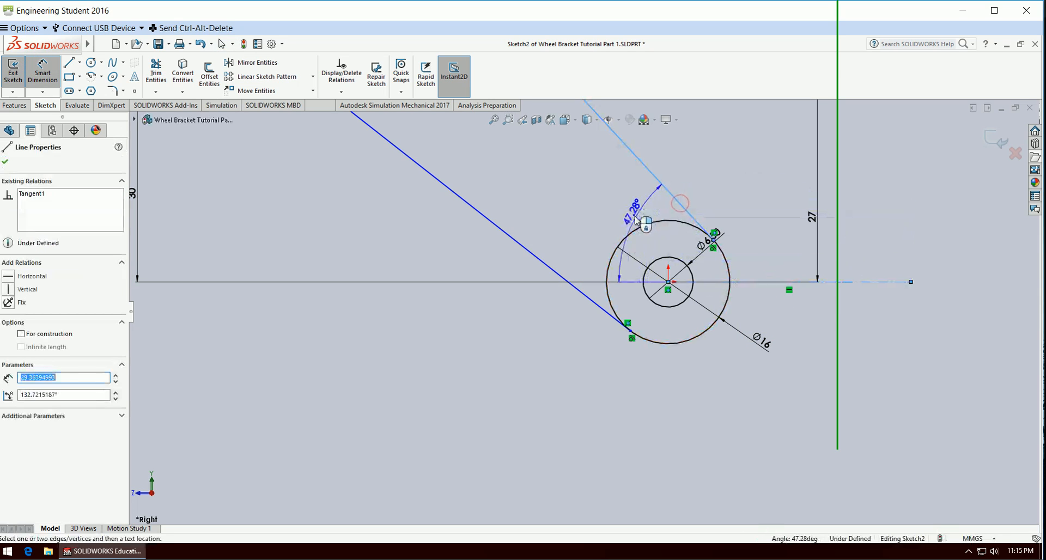
click(632, 217)
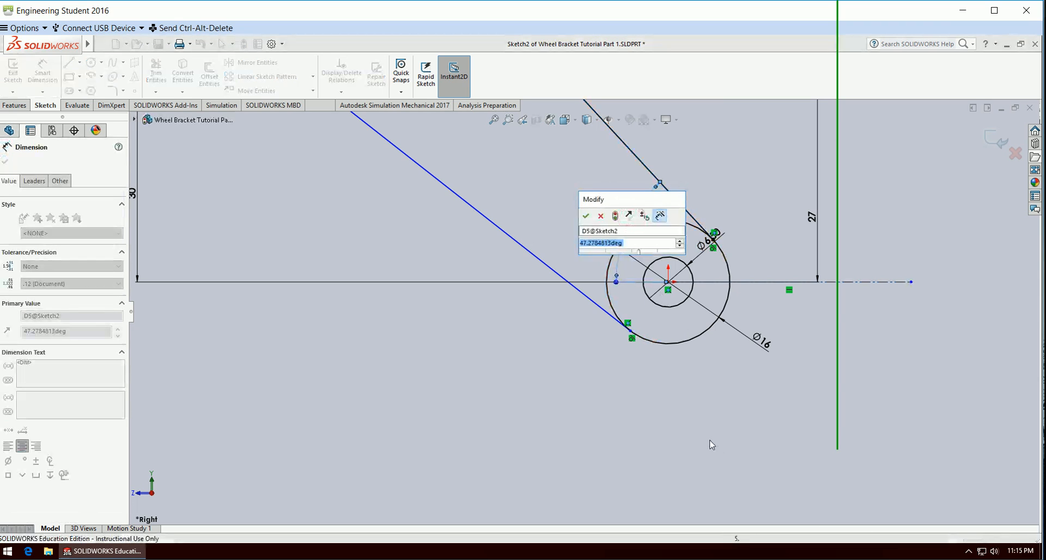
text(60)
key(Return)
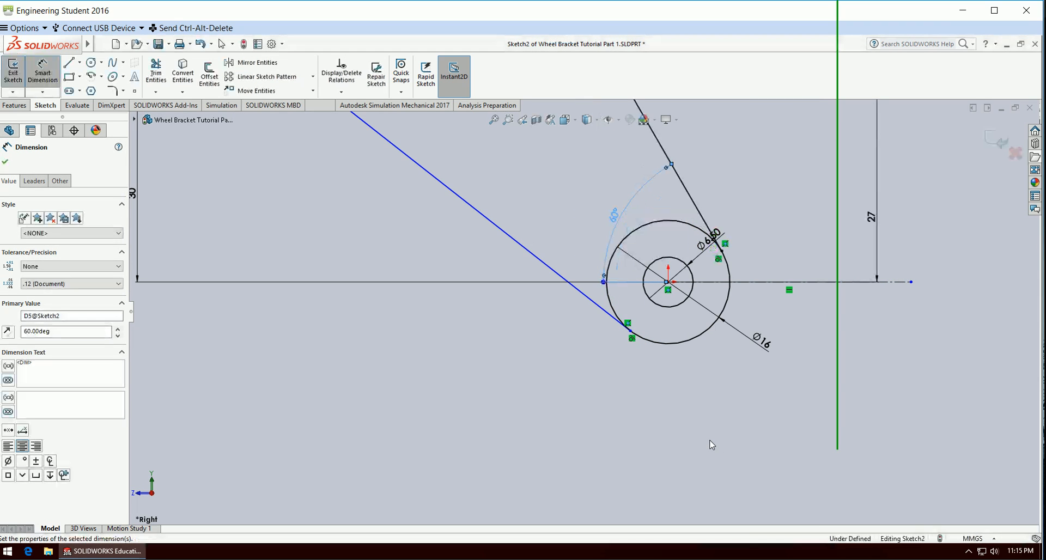
Dimension the obtuse angle between the centerline and the long left slanted line as 130 degrees.
click(633, 282)
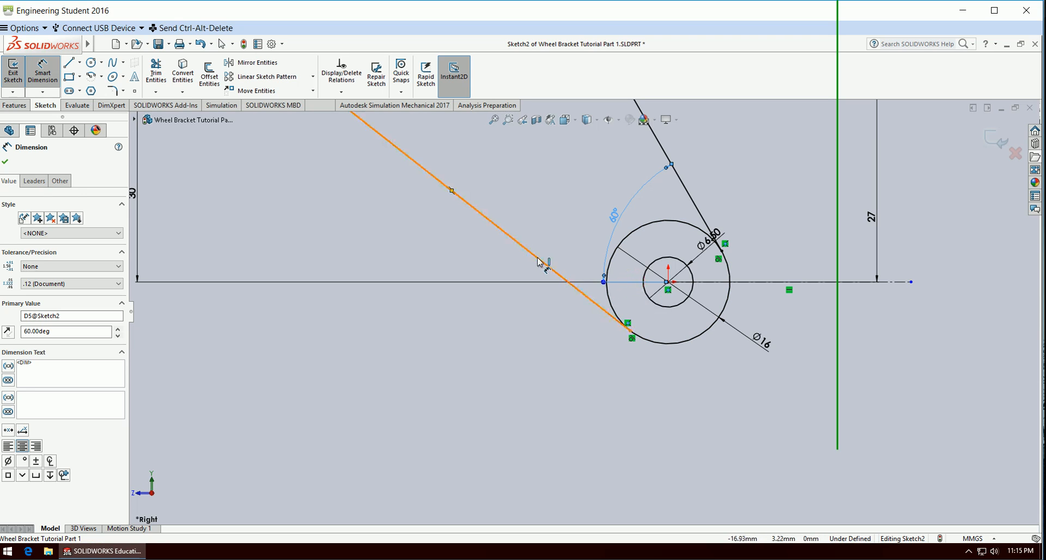
click(537, 256)
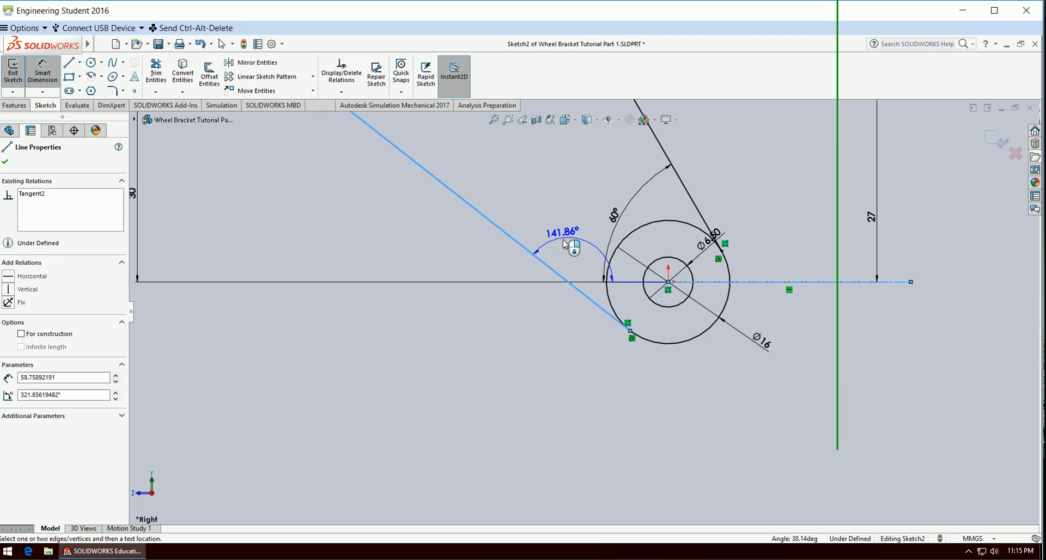
click(569, 255)
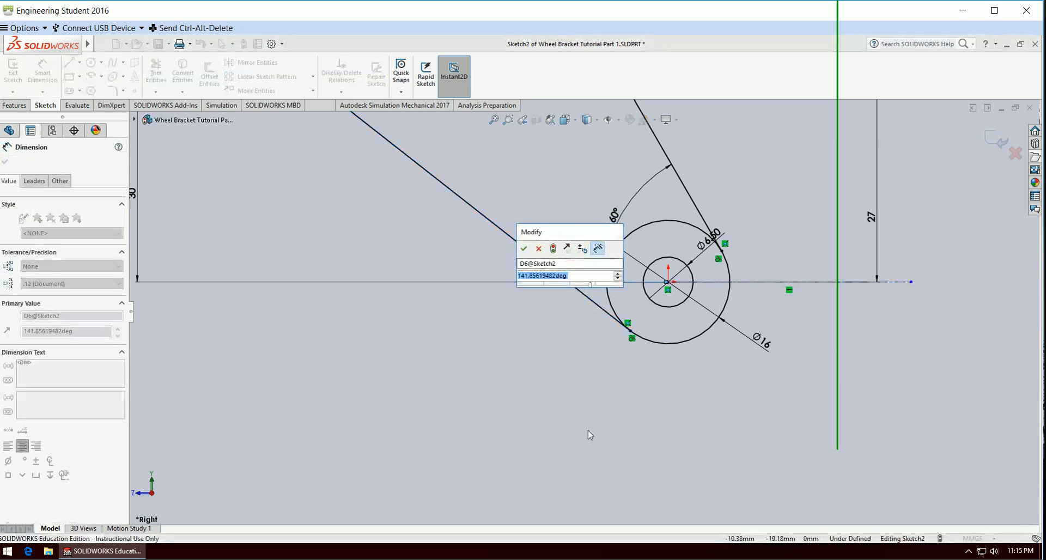
text(130)
key(Return)
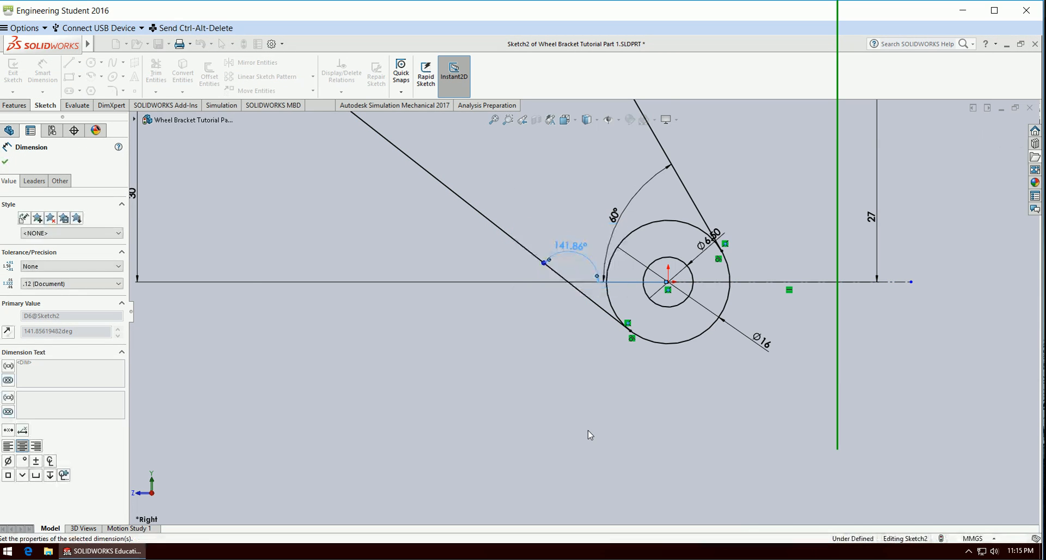
key(f)
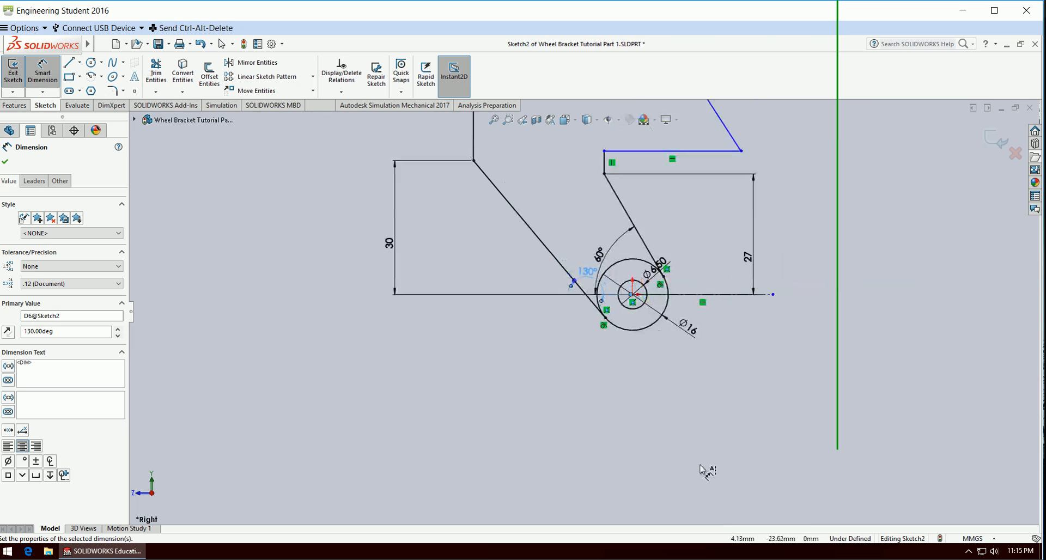
Dimension the short vertical line above the right slanted line as 3 mm.
scroll(564, 210, down, 2)
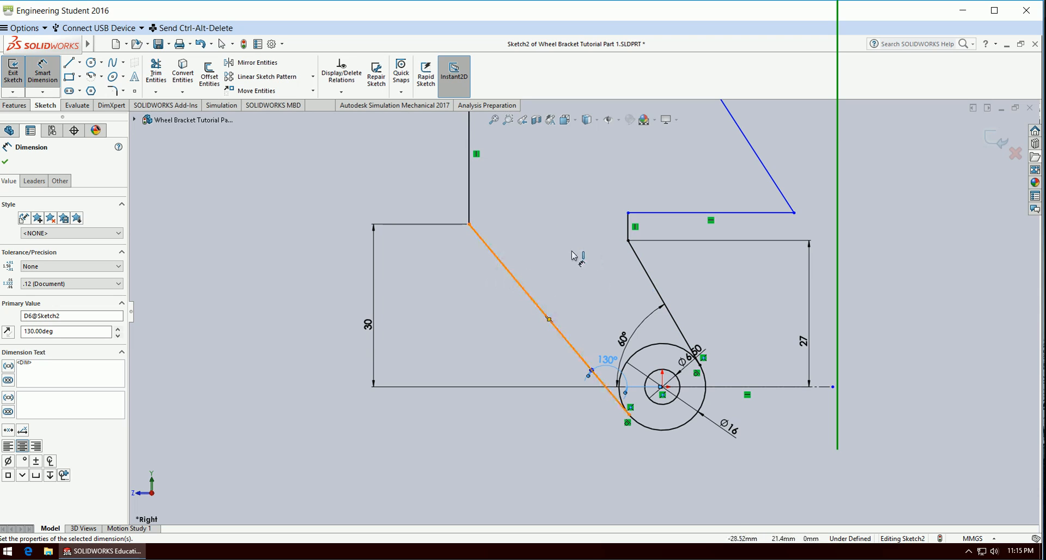
scroll(602, 244, down, 3)
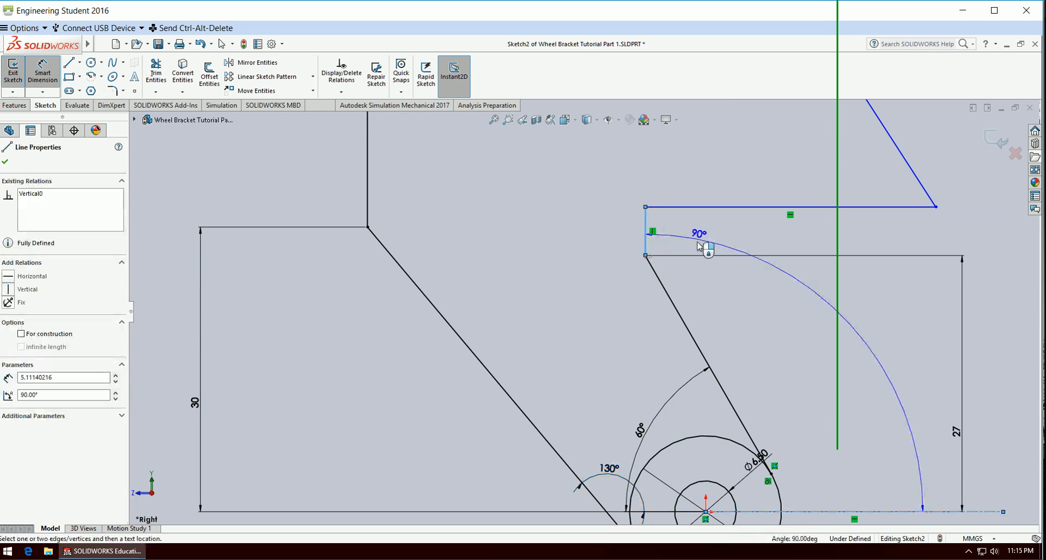
key(Escape)
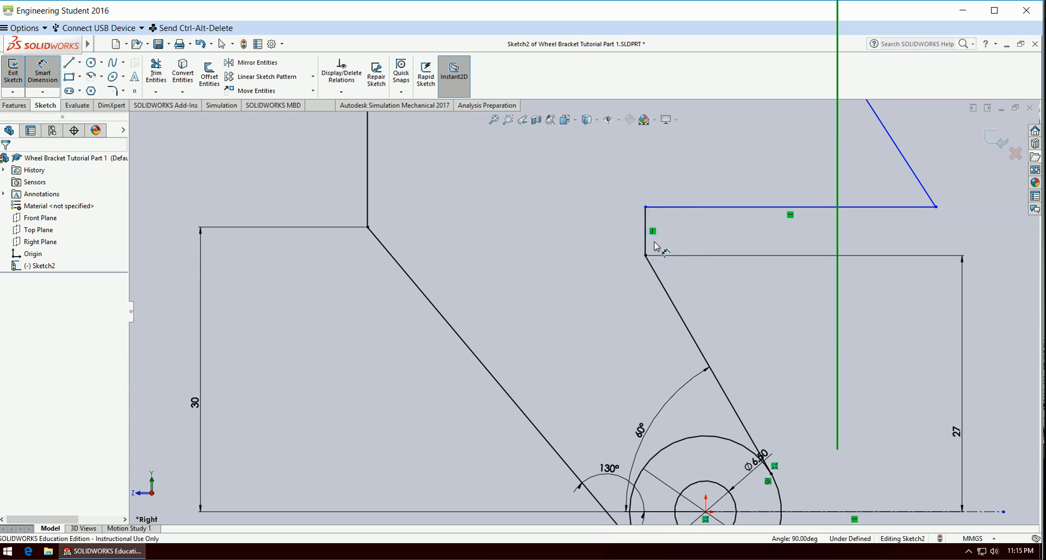
click(646, 244)
click(673, 233)
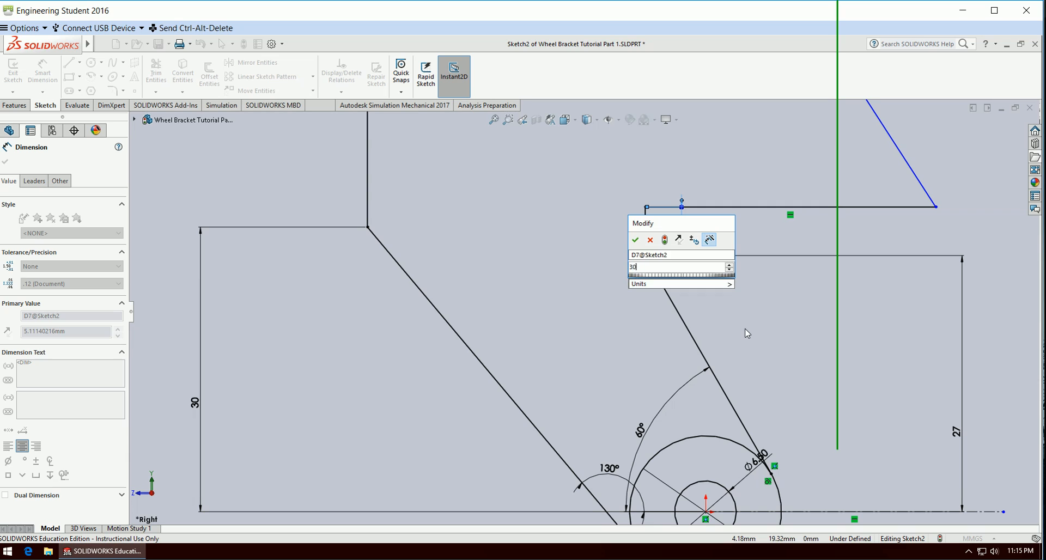
key(Return)
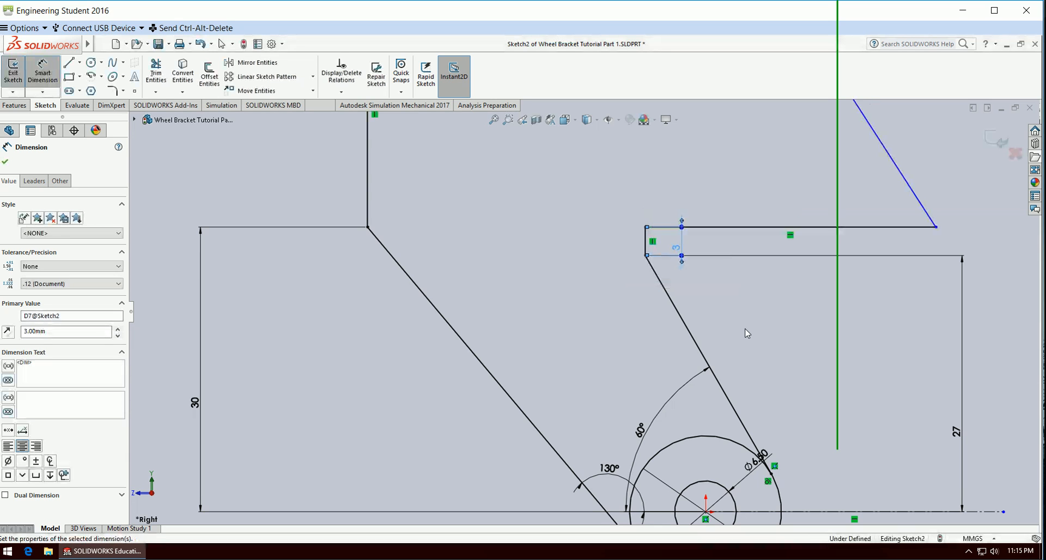
Dimension the horizontal line at the top of the short vertical line as 5 mm.
click(745, 229)
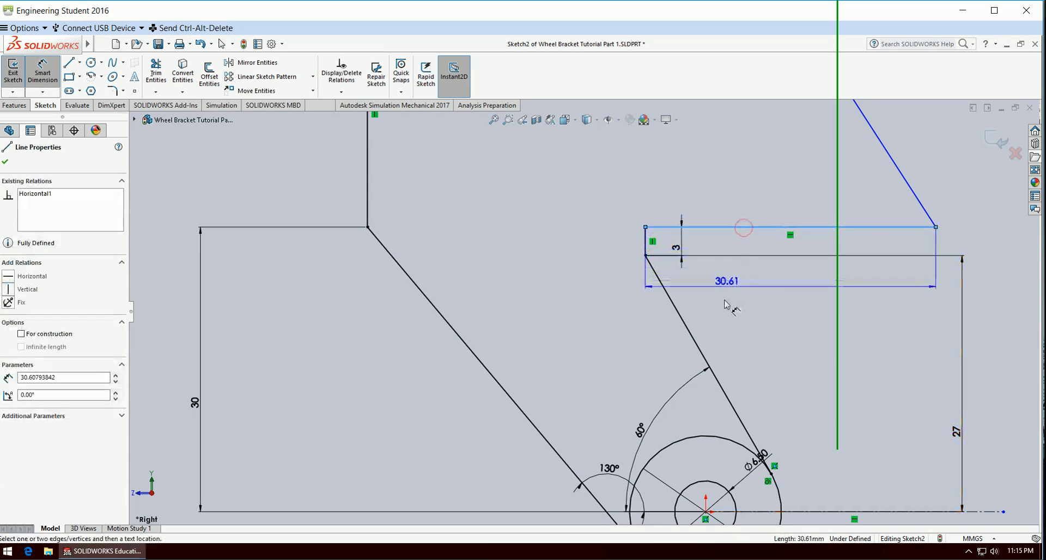
click(701, 294)
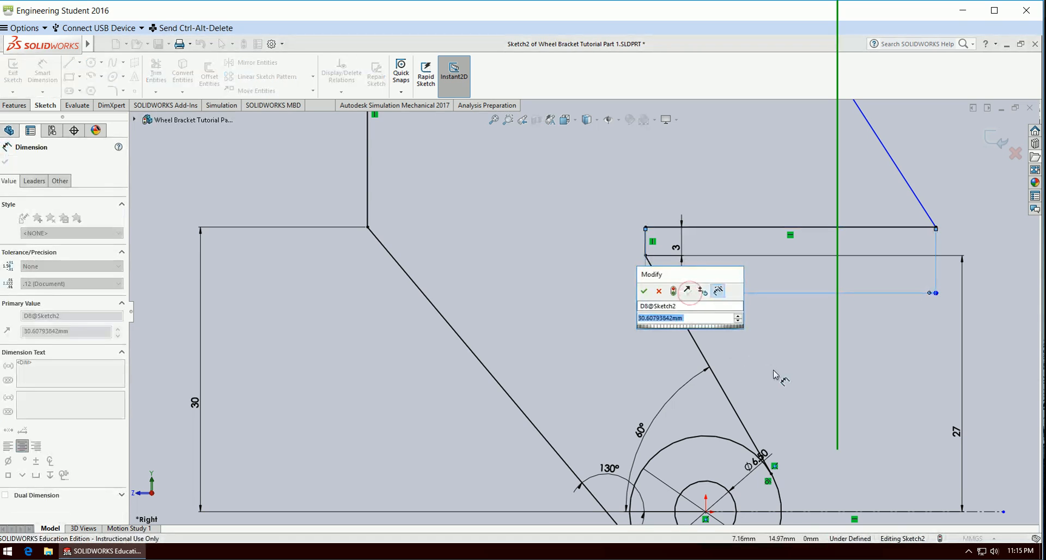
text(5)
key(Return)
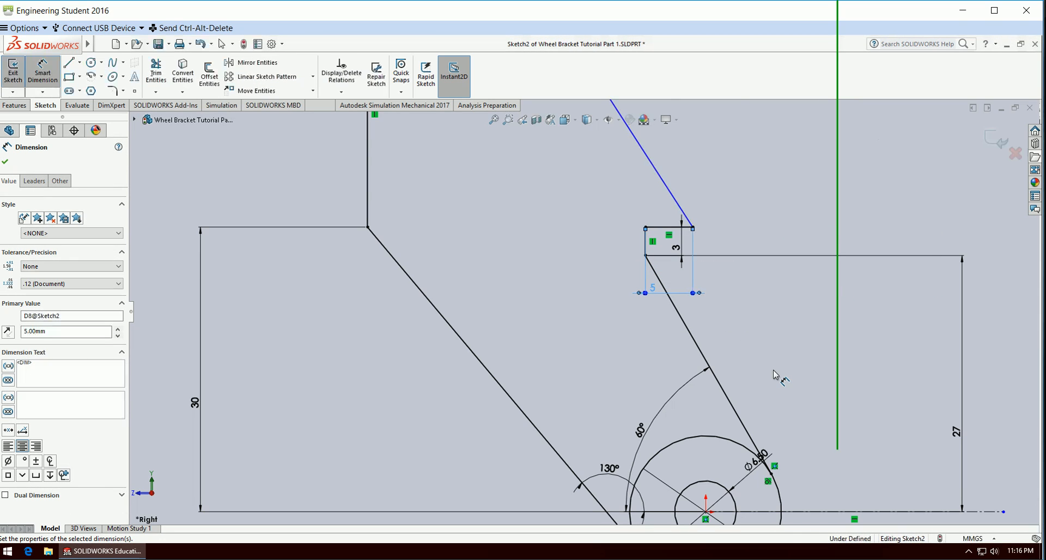
Dimension the angle between the 5 mm horizontal line and the upper right slanted line as 65 degrees.
click(664, 227)
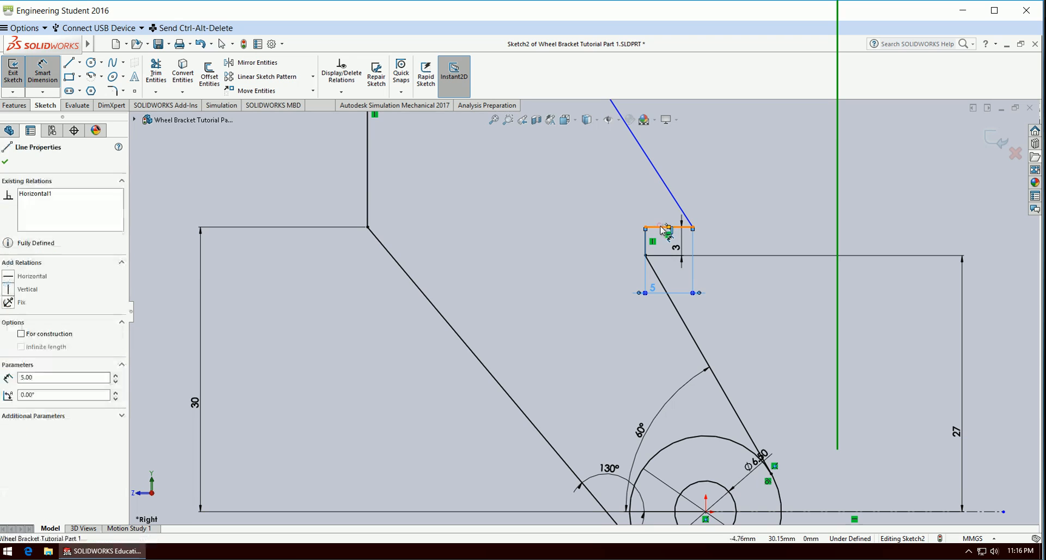
click(677, 205)
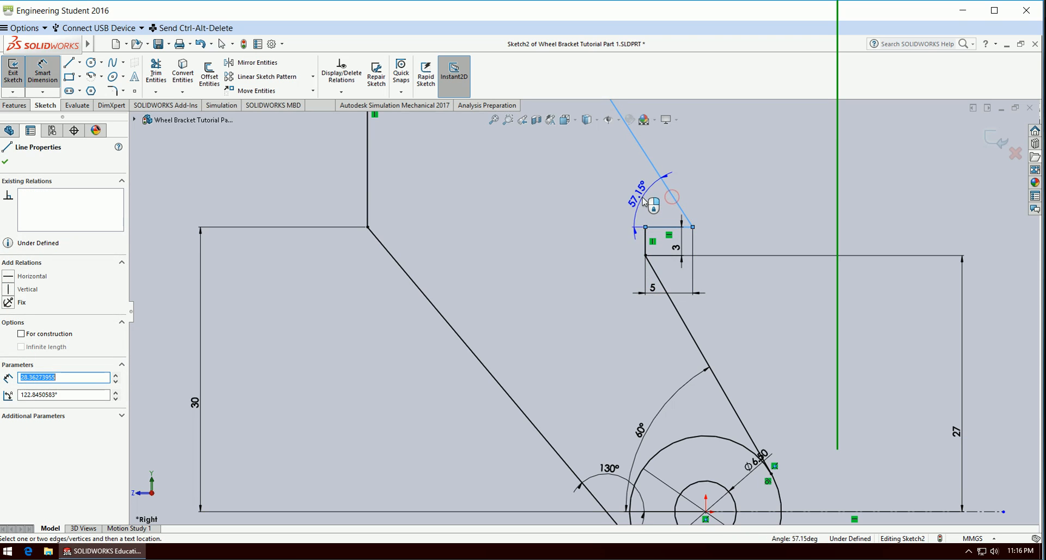
click(636, 199)
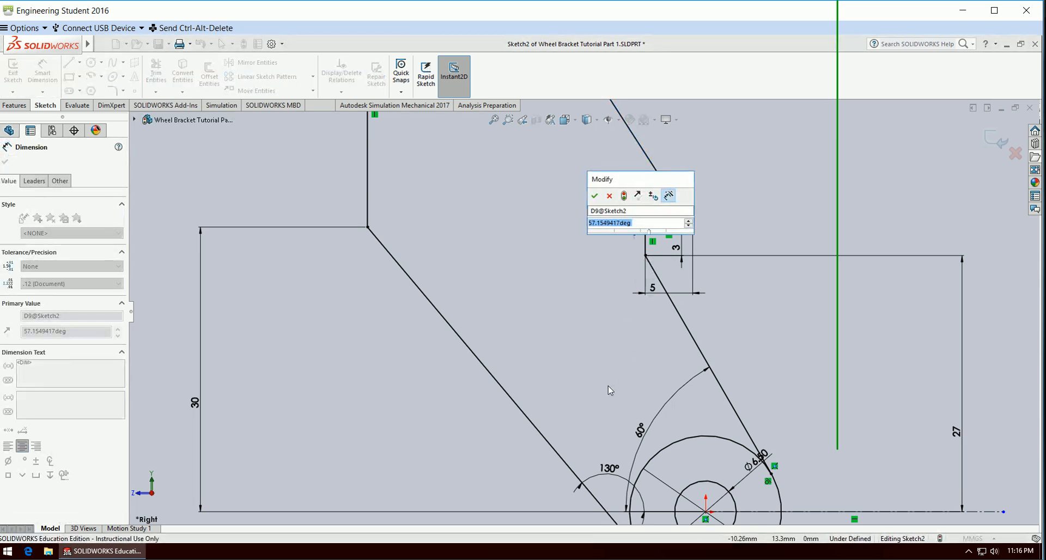
text(65)
key(Return)
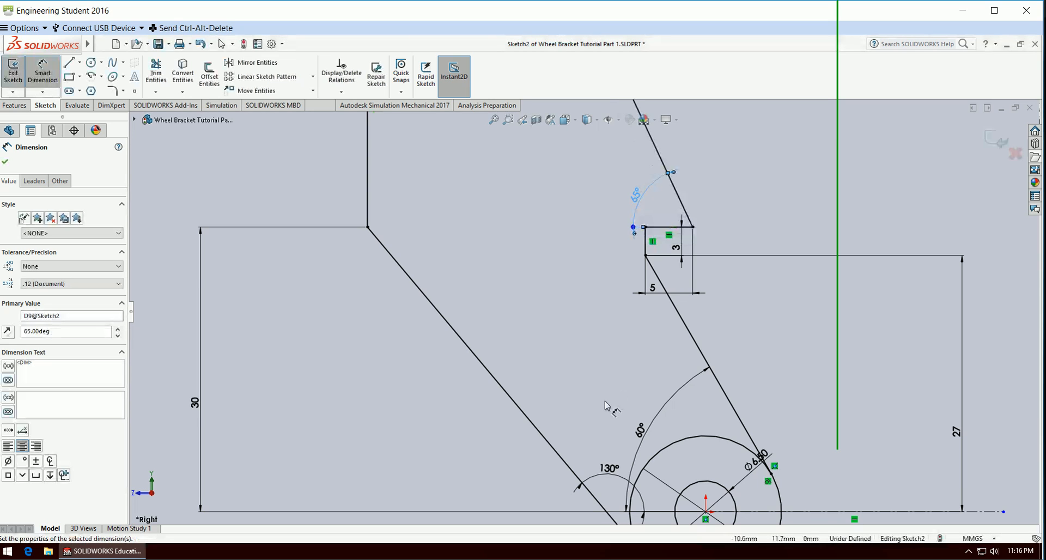
Dimension the vertical line at the profile's upper left as 11.20 mm and finish dimensioning.
scroll(605, 403, up, 5)
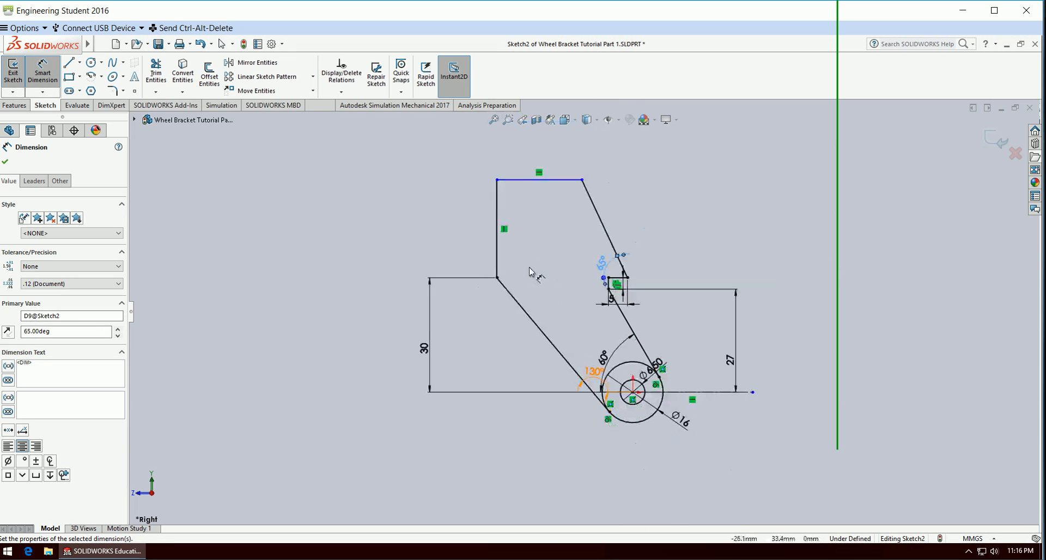
click(496, 259)
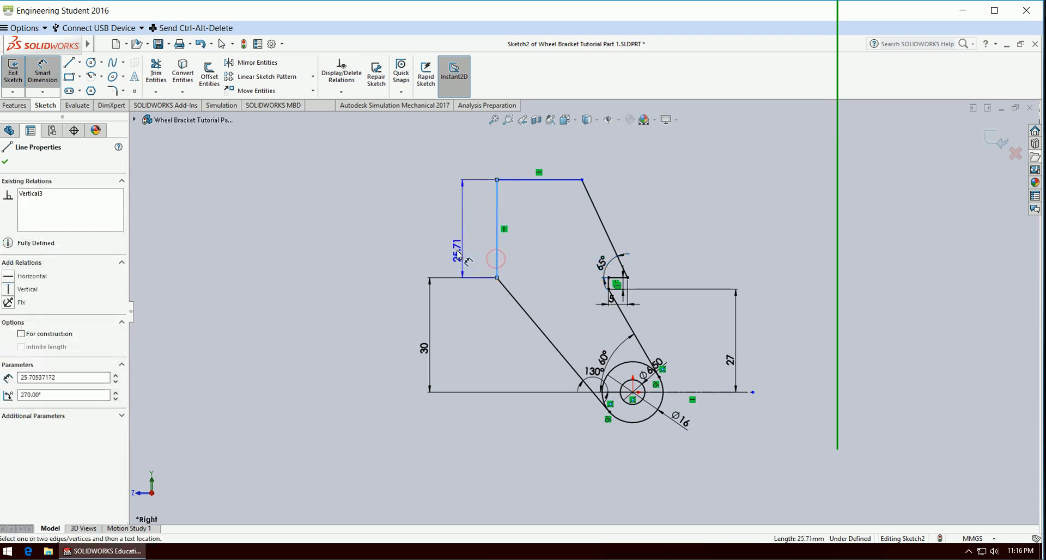
click(456, 257)
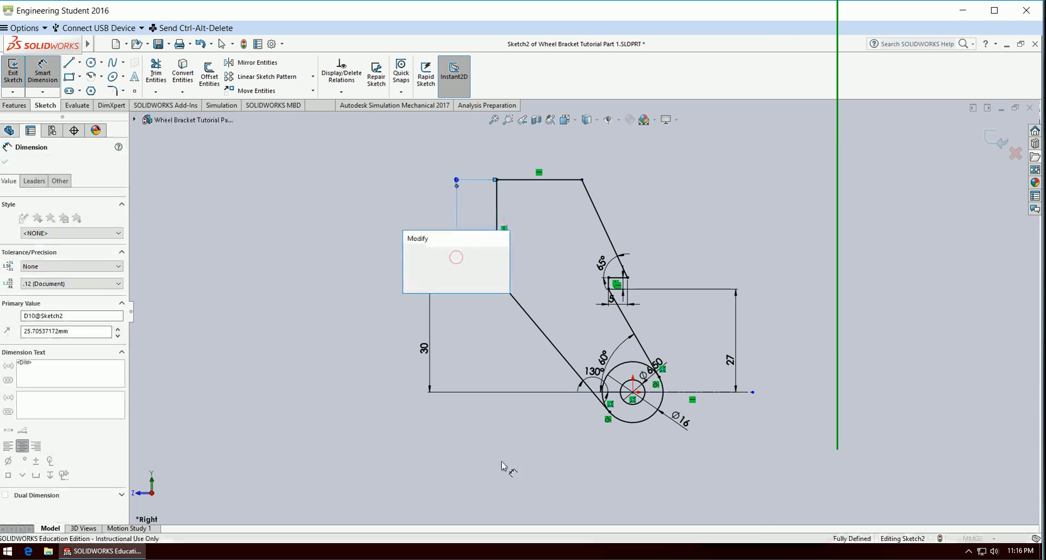
text(25)
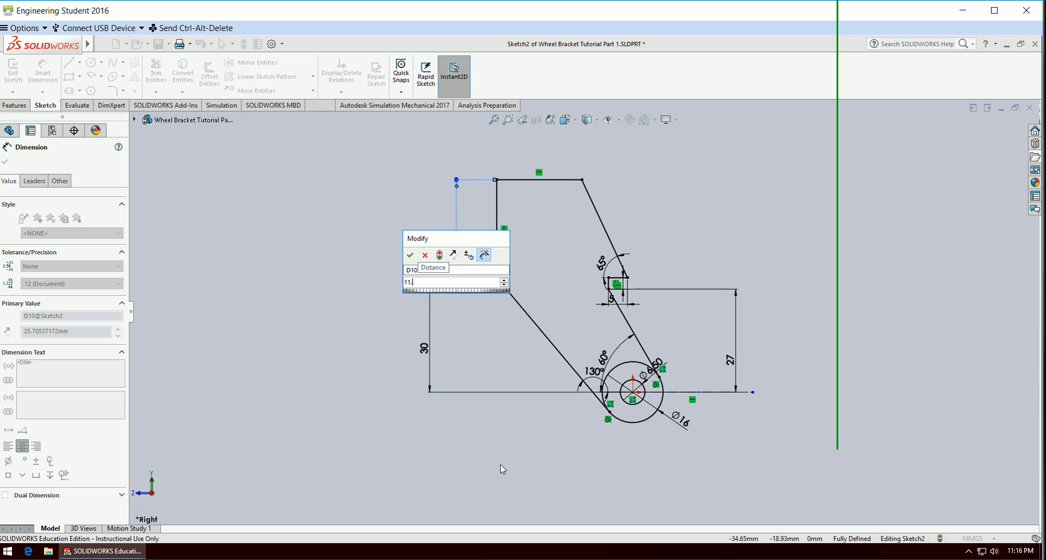
key(Return)
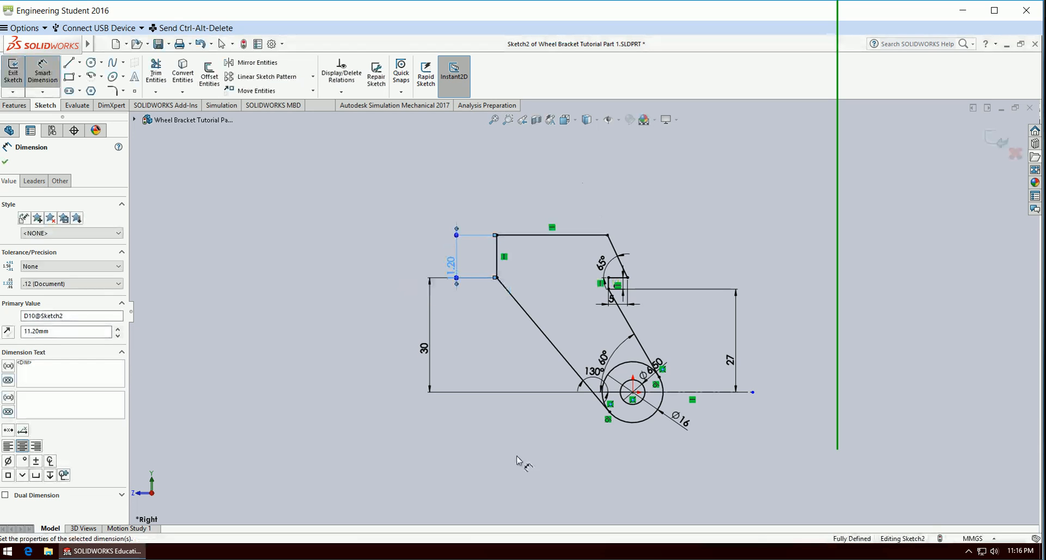
scroll(525, 421, down, 3)
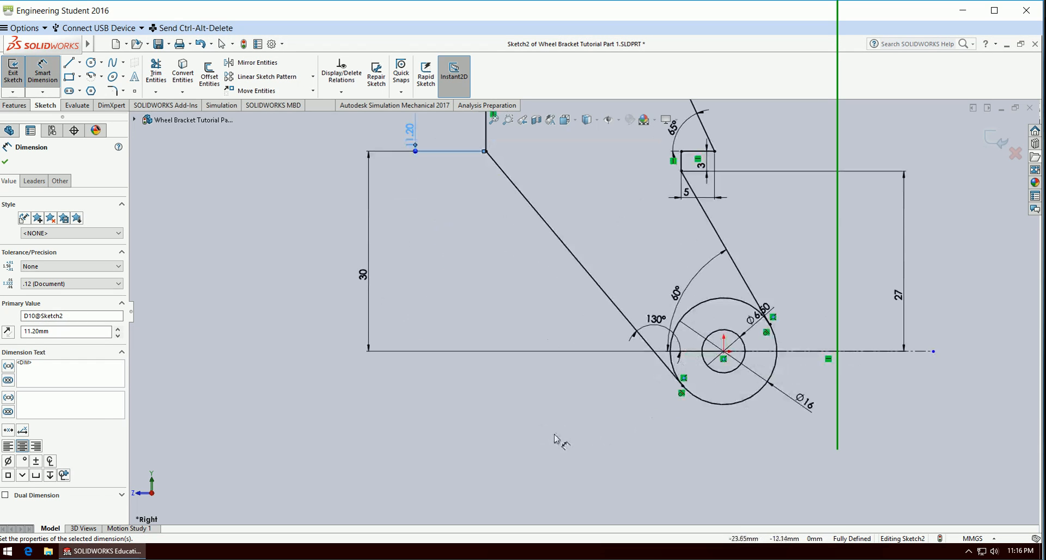
scroll(534, 437, up, 1)
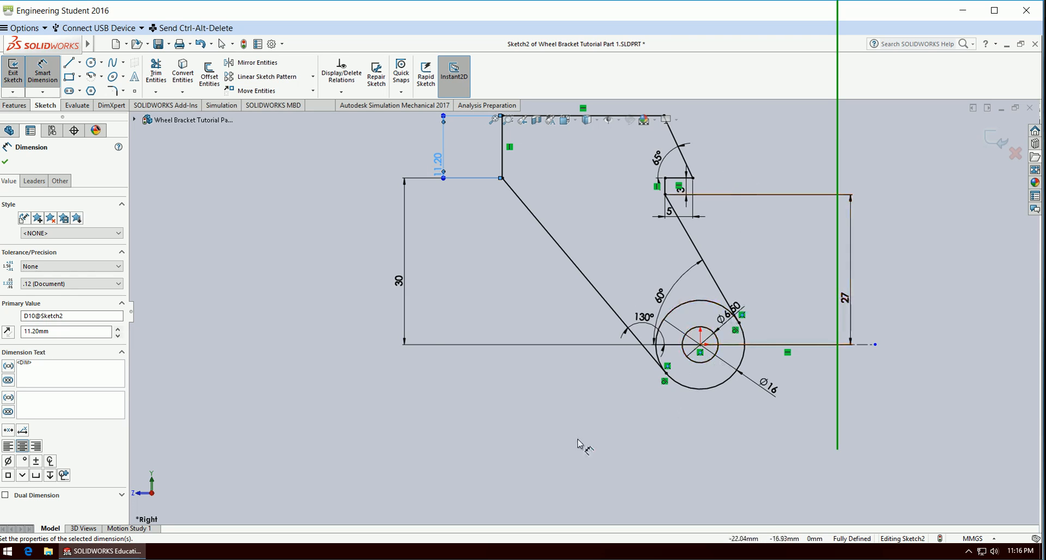
scroll(586, 312, up, 1)
key(Escape)
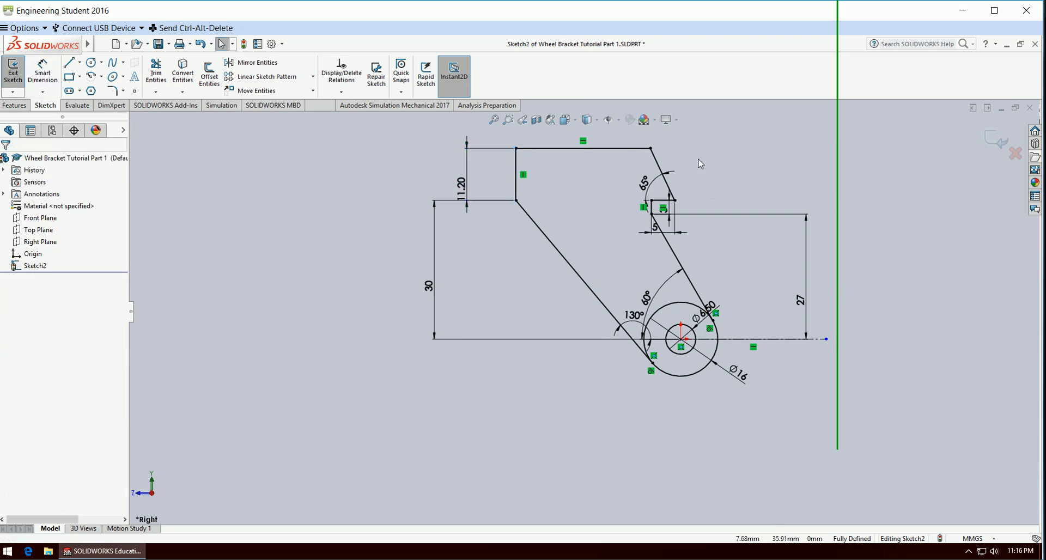
click(631, 148)
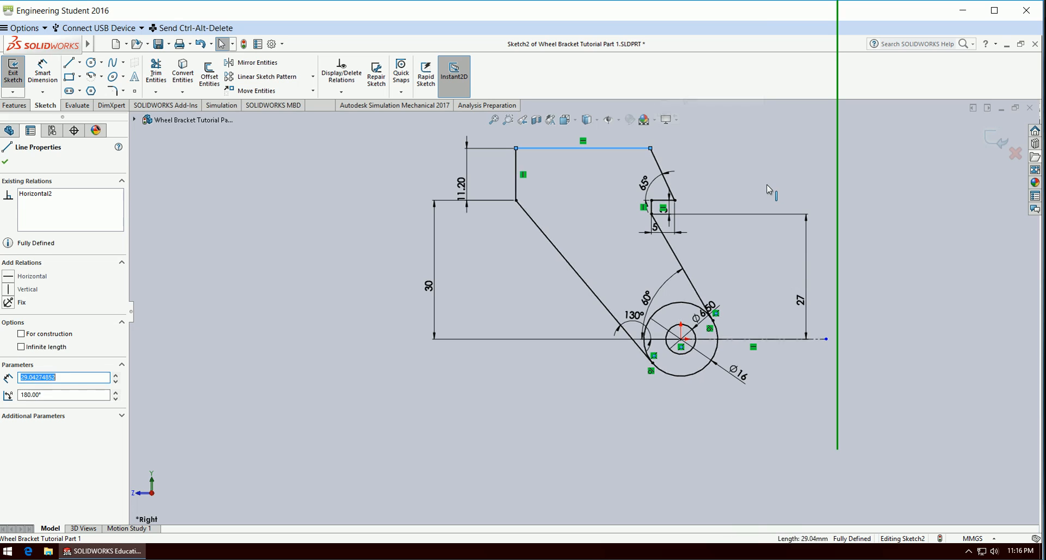
click(524, 419)
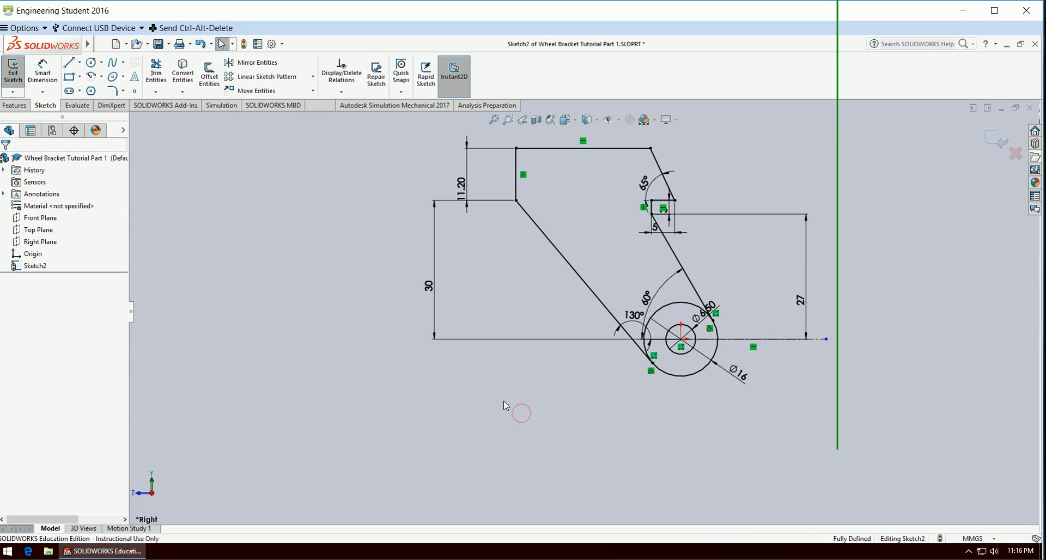
Power trim the upper arc of the 16 mm circle between the two tangent slanted lines.
scroll(725, 400, down, 2)
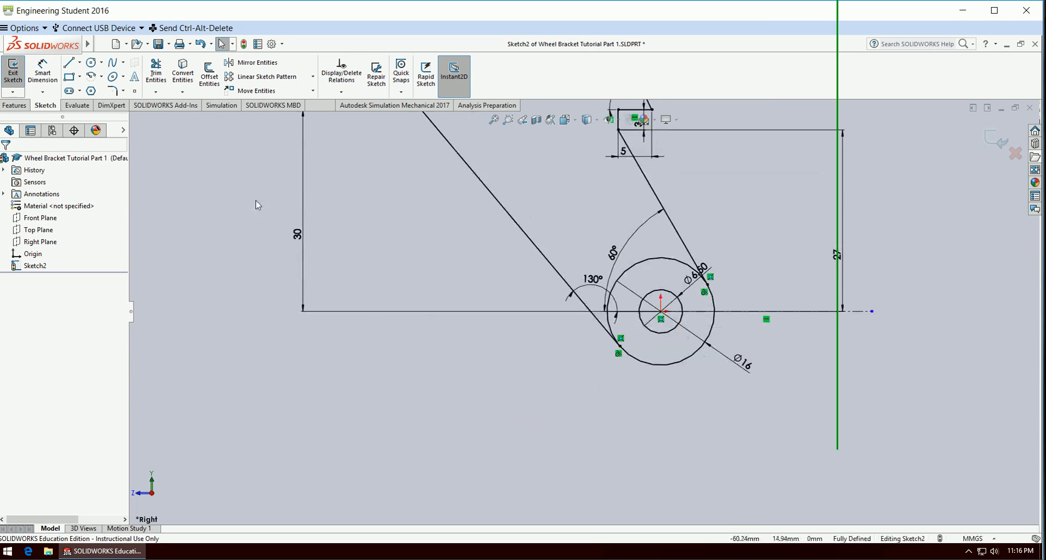
click(156, 73)
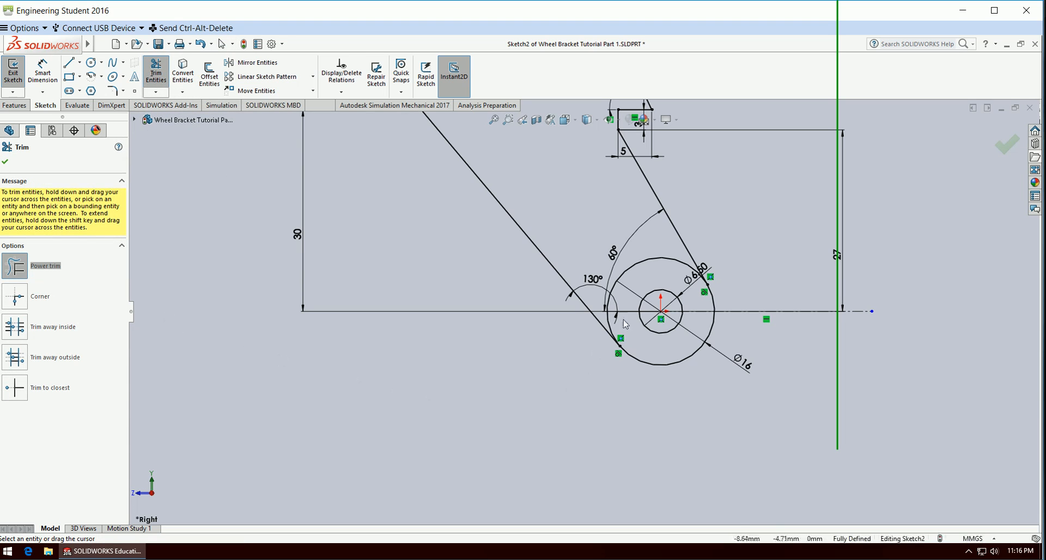
drag(660, 258, 661, 273)
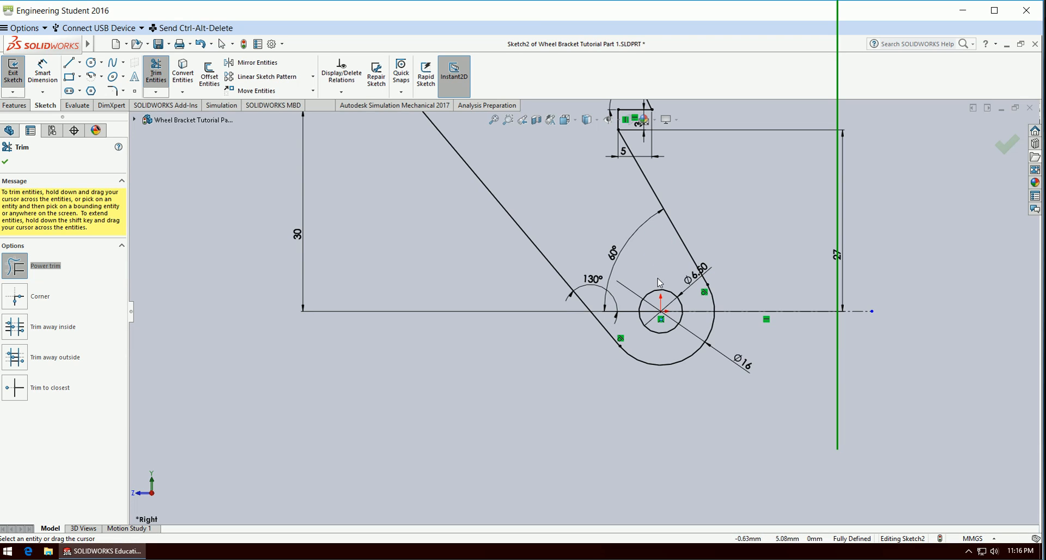
scroll(598, 410, up, 2)
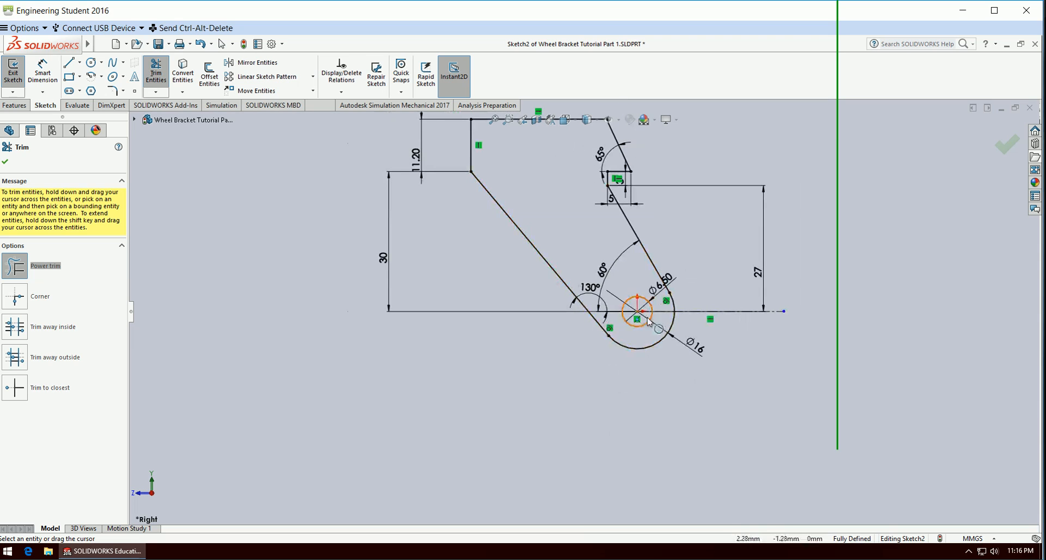
click(1006, 154)
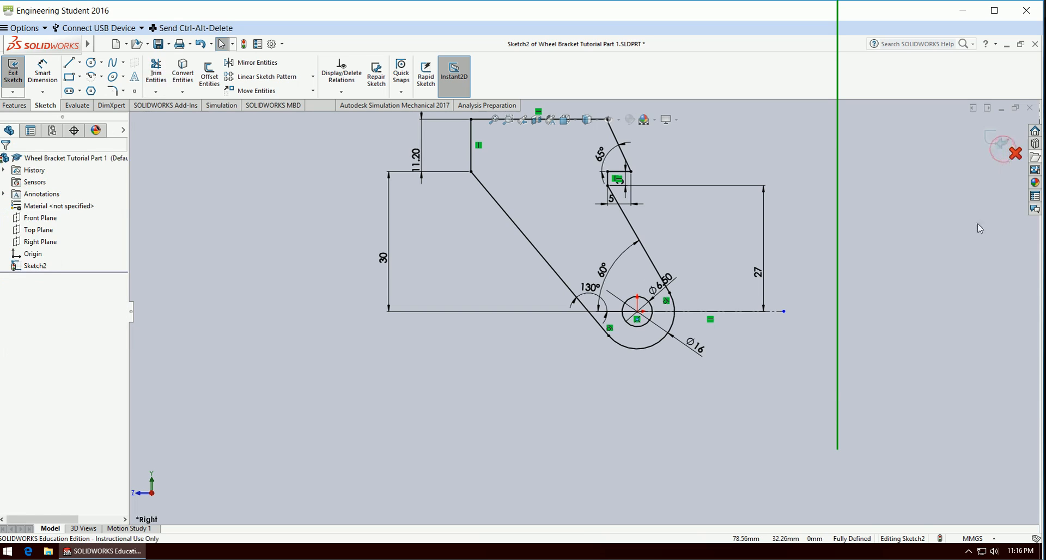
Extrude the side profile 32 mm as a Blind boss in the reversed direction and save the part.
scroll(429, 376, up, 2)
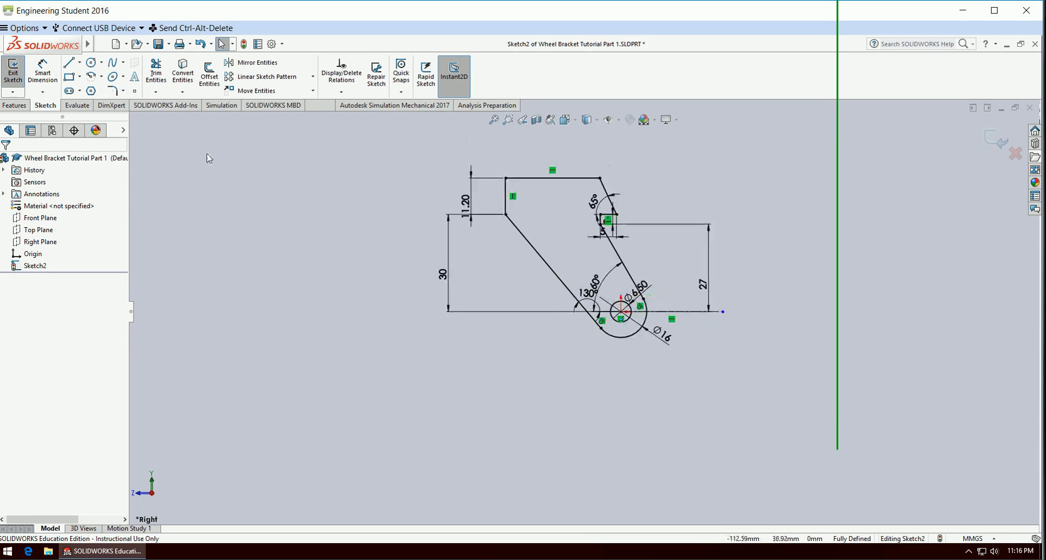
click(13, 106)
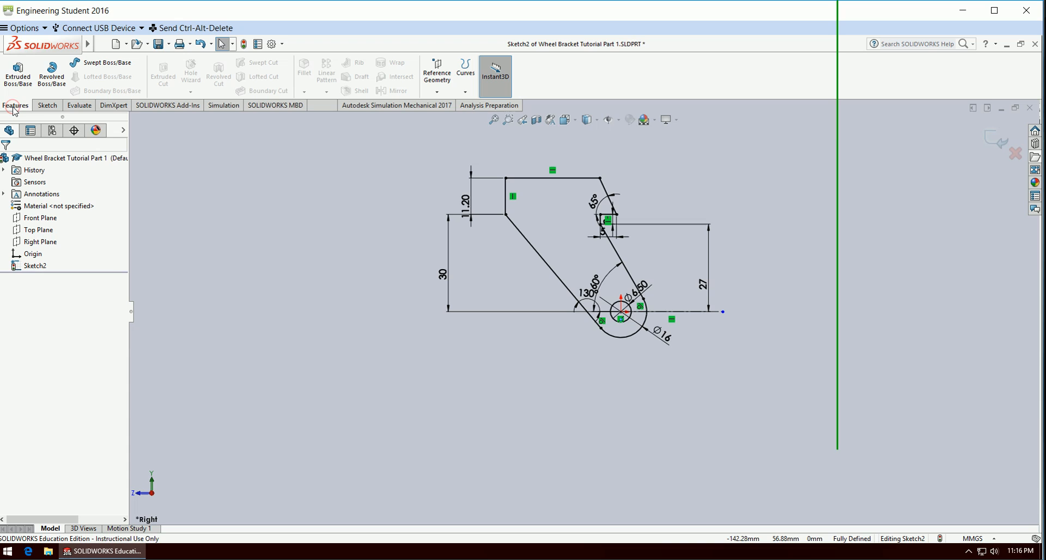
click(19, 76)
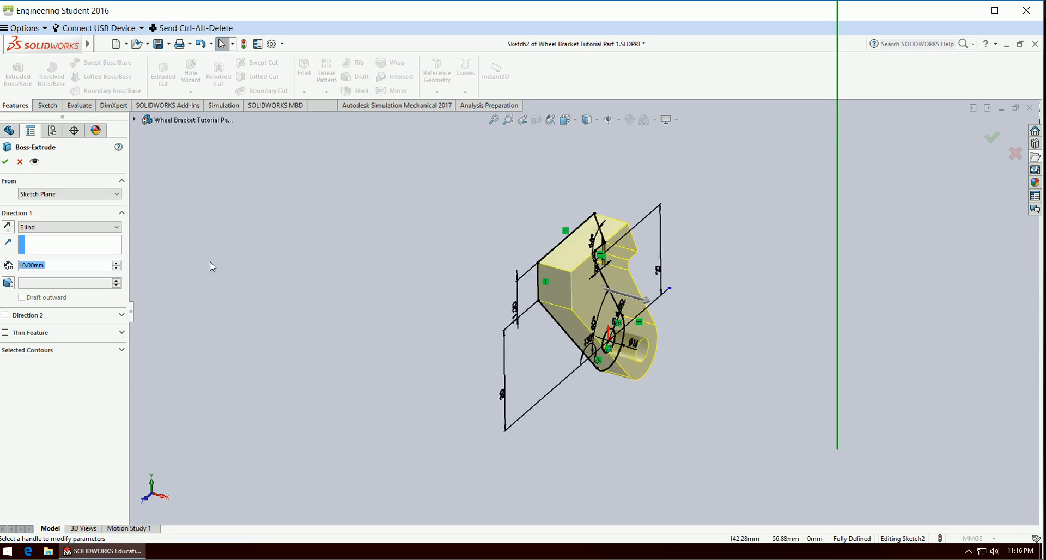
click(86, 227)
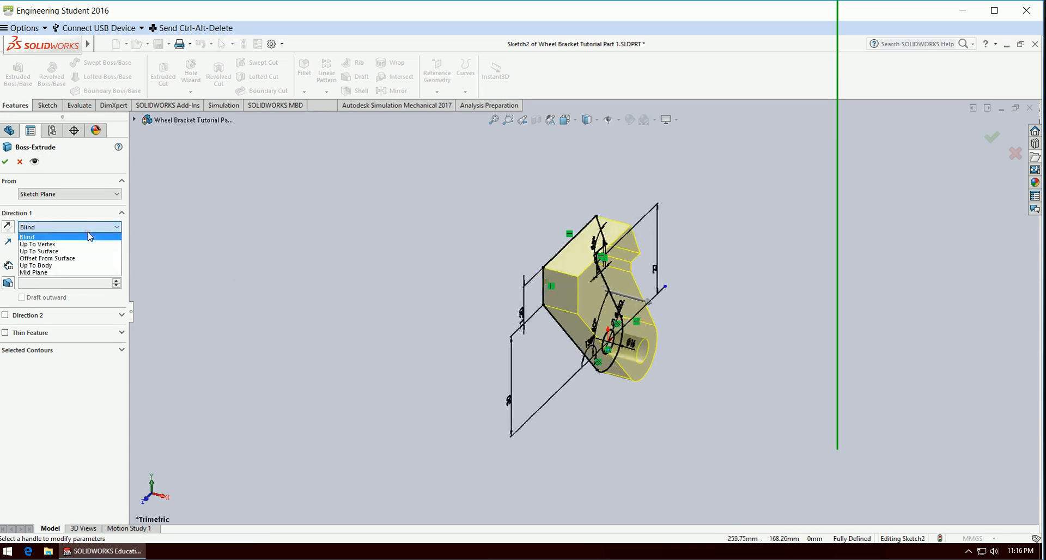
click(87, 230)
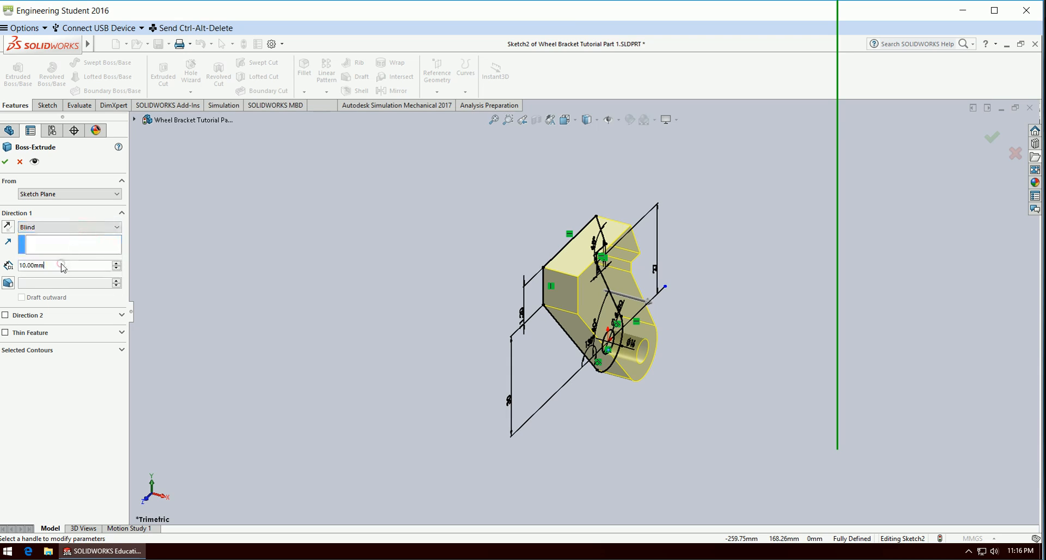
double_click(63, 266)
text(32)
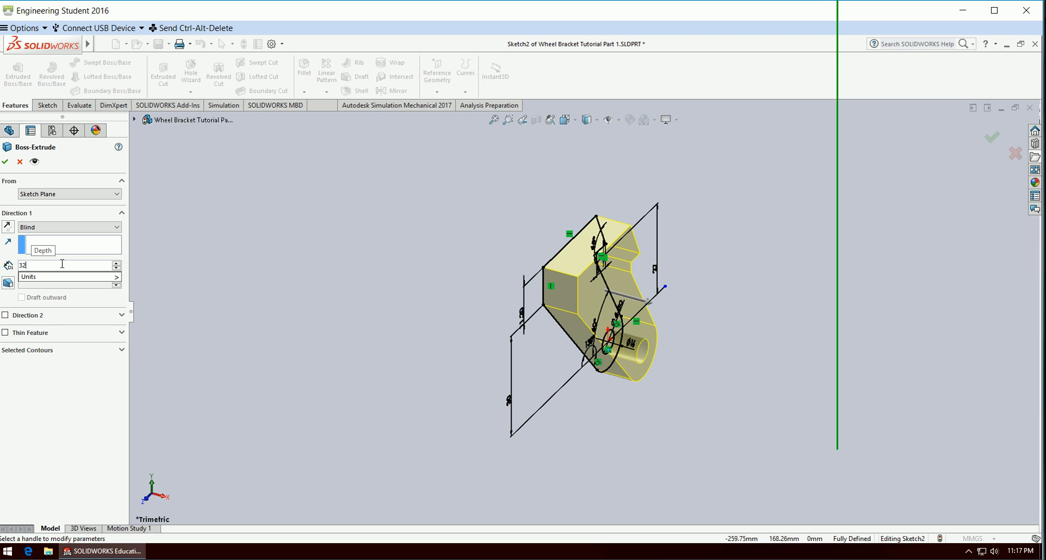
key(Return)
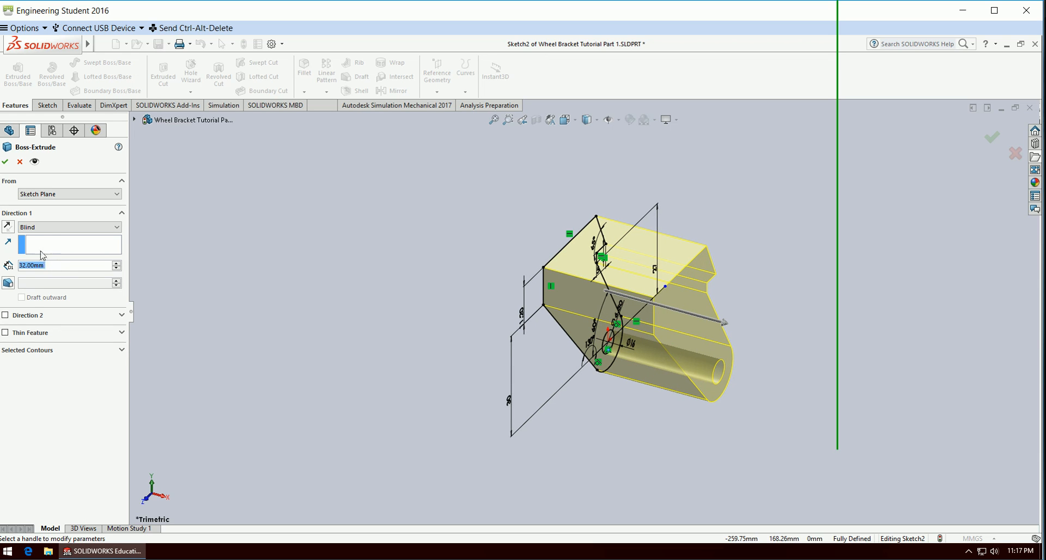
click(8, 227)
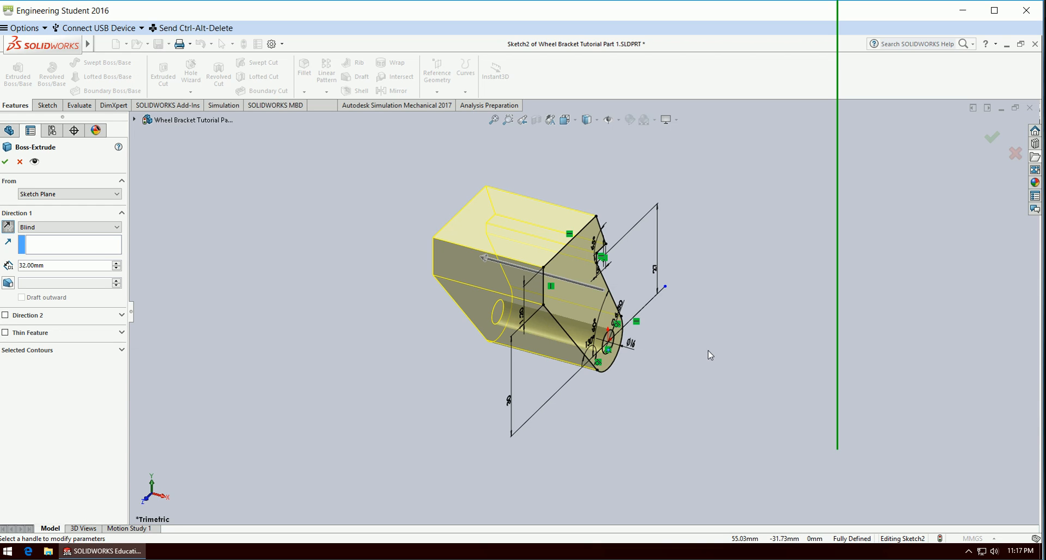
click(991, 140)
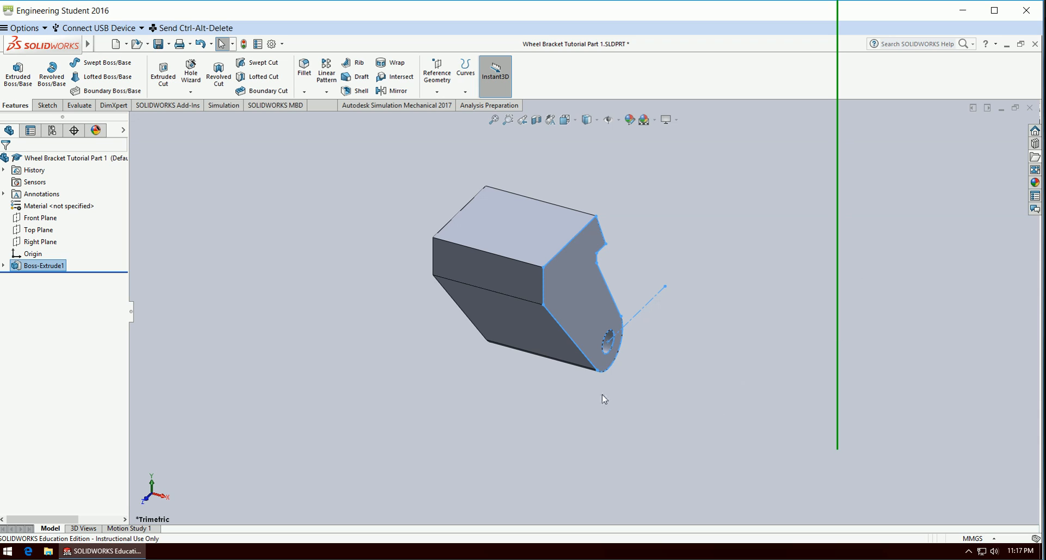
click(784, 374)
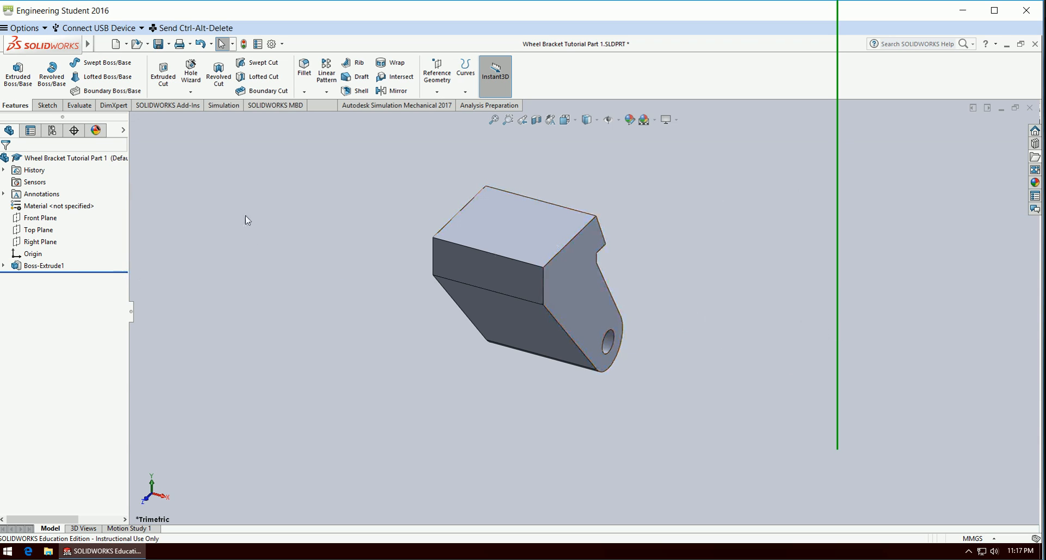
click(158, 44)
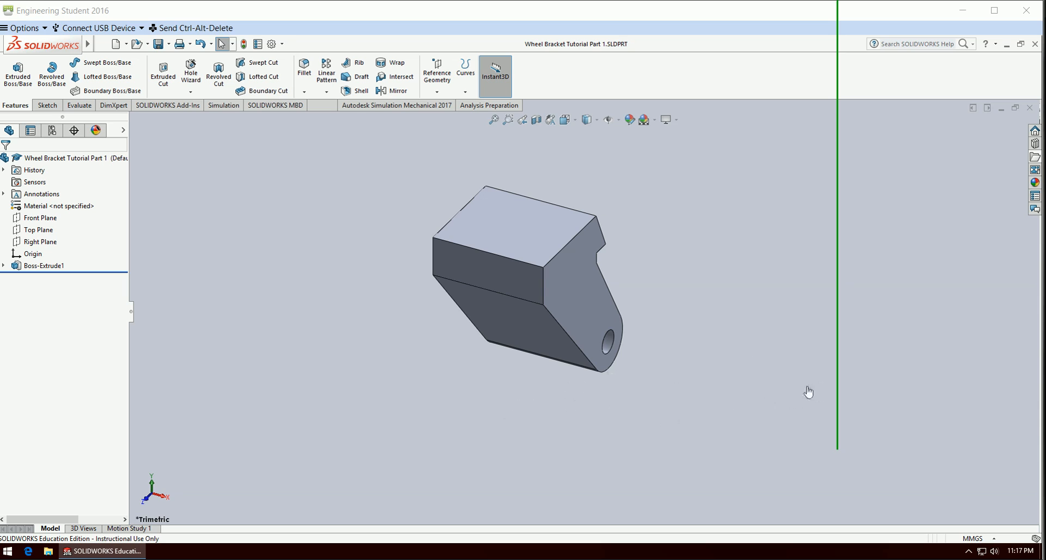
click(771, 383)
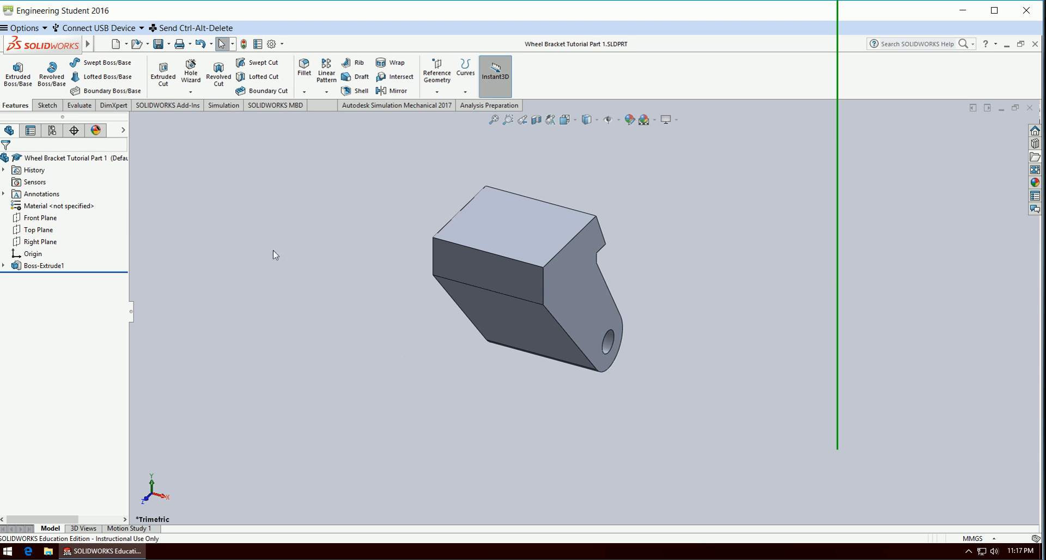
Start a sketch on the bracket's vertical front face and draw a circle about 19.9 mm in diameter below the face's lower edge.
click(46, 105)
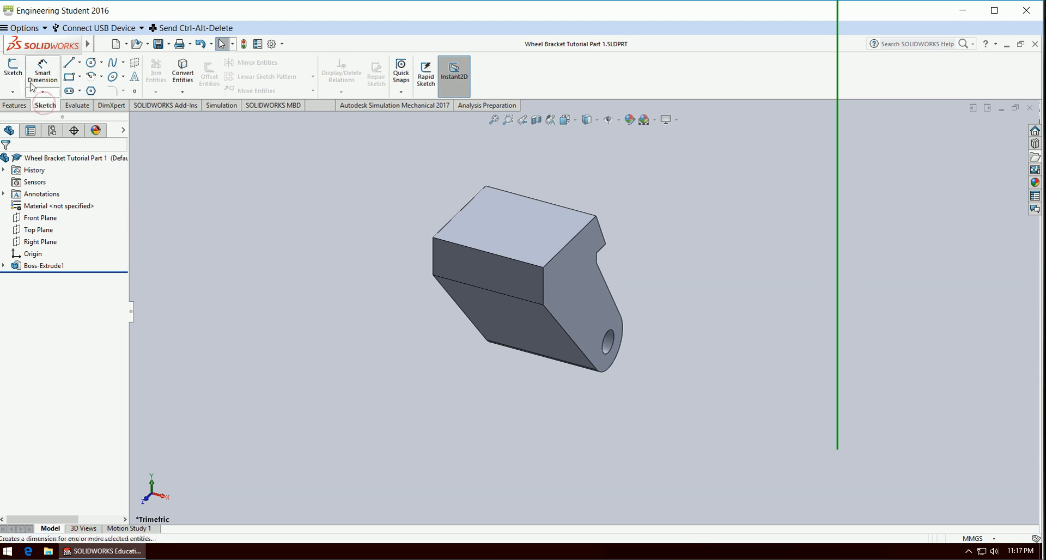
click(13, 68)
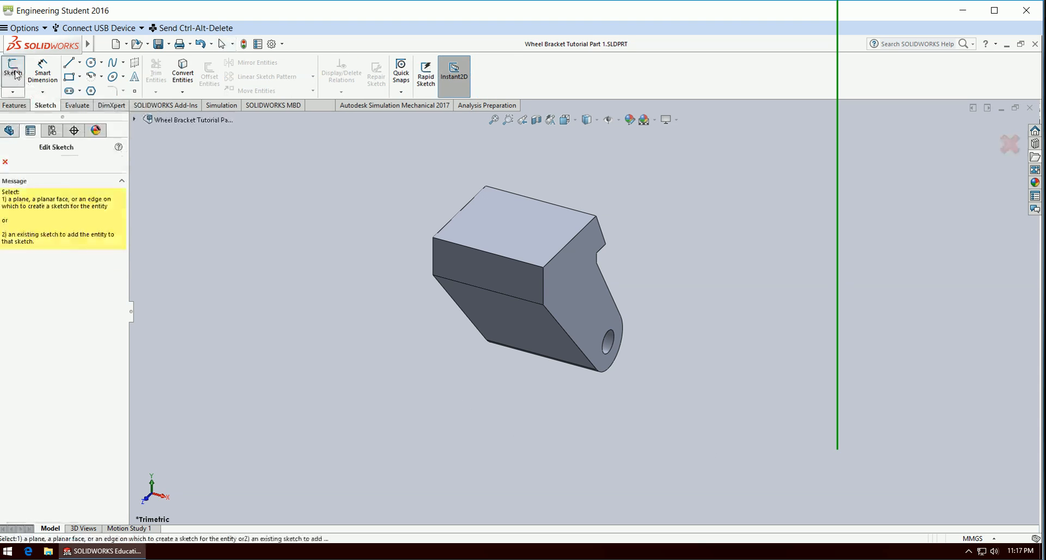
click(503, 279)
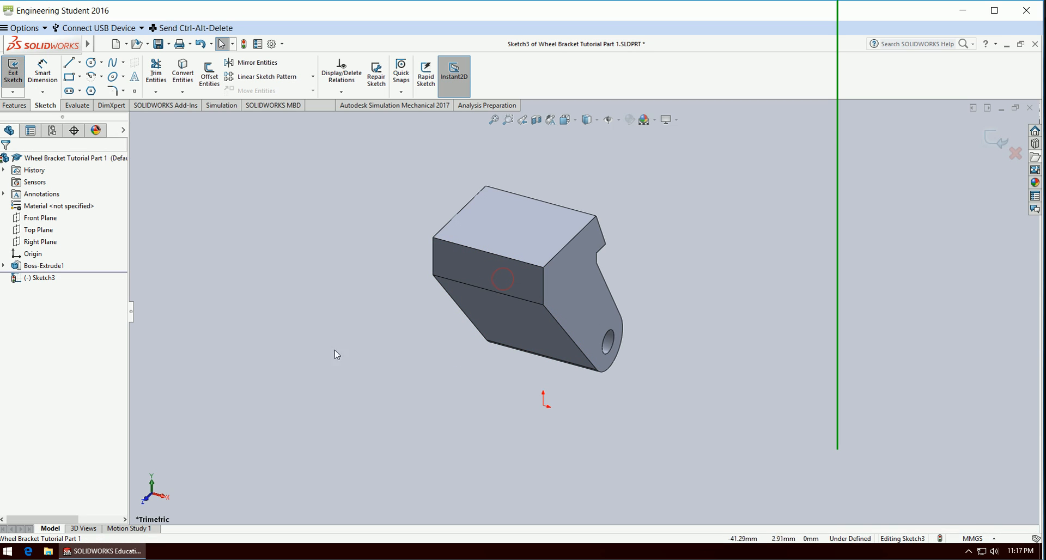
right_click(50, 279)
click(70, 267)
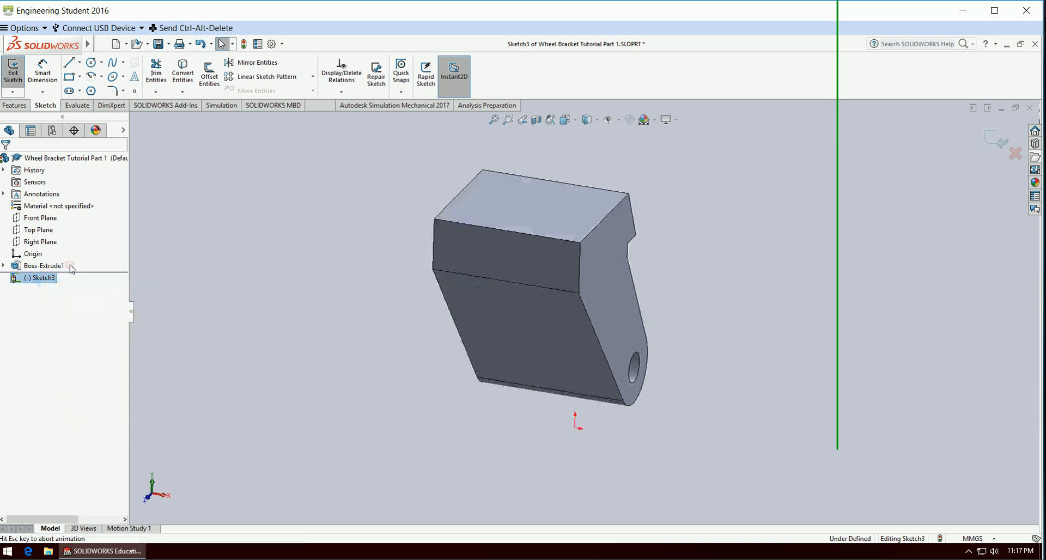
click(297, 328)
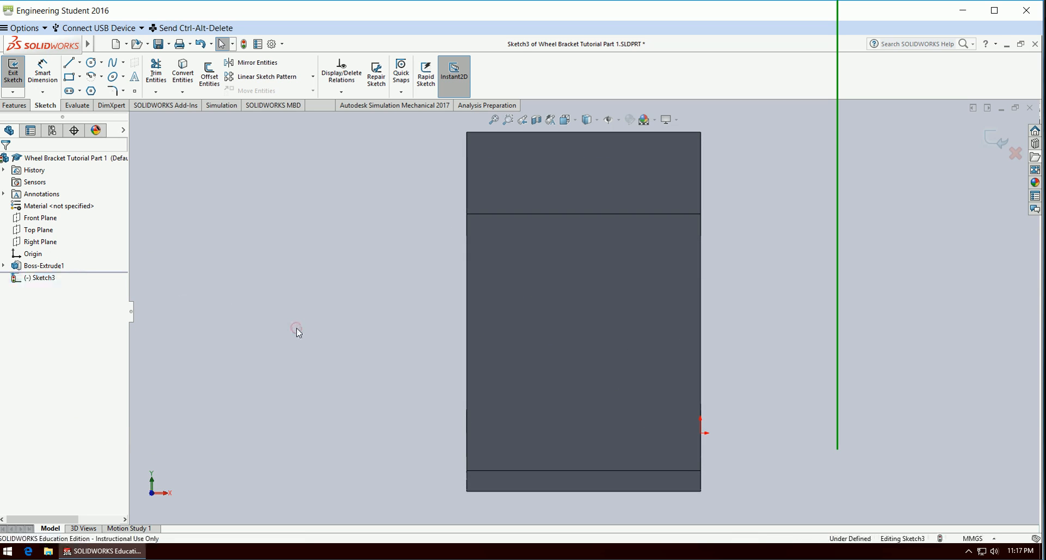
click(92, 63)
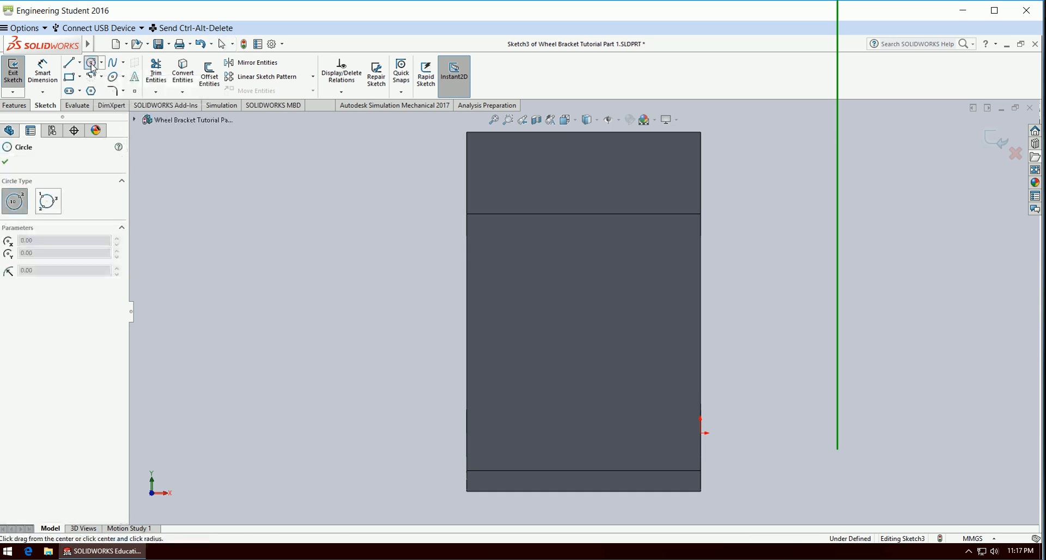
click(570, 326)
click(632, 289)
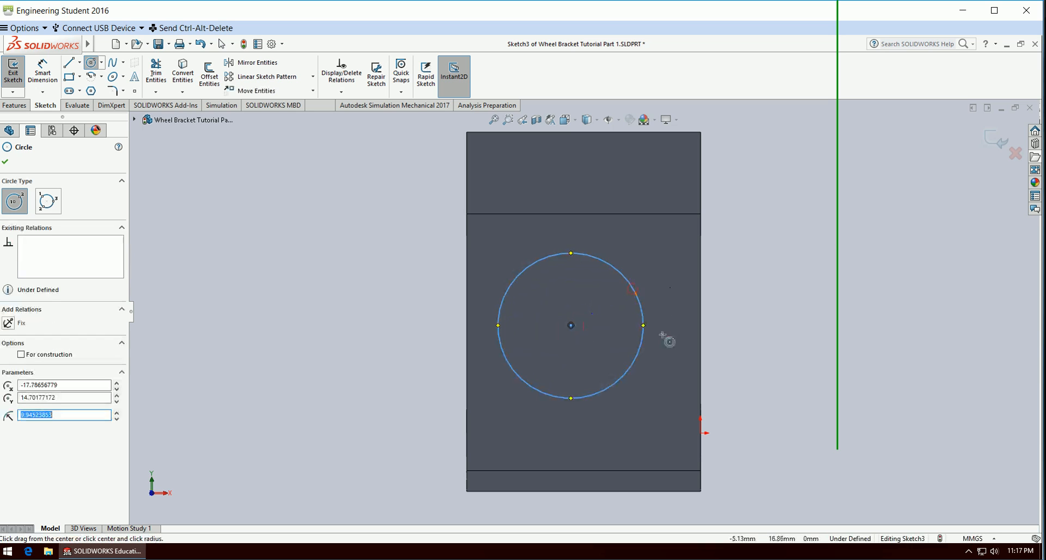
Dimension the circle's diameter as 27 mm and finish dimensioning.
click(43, 71)
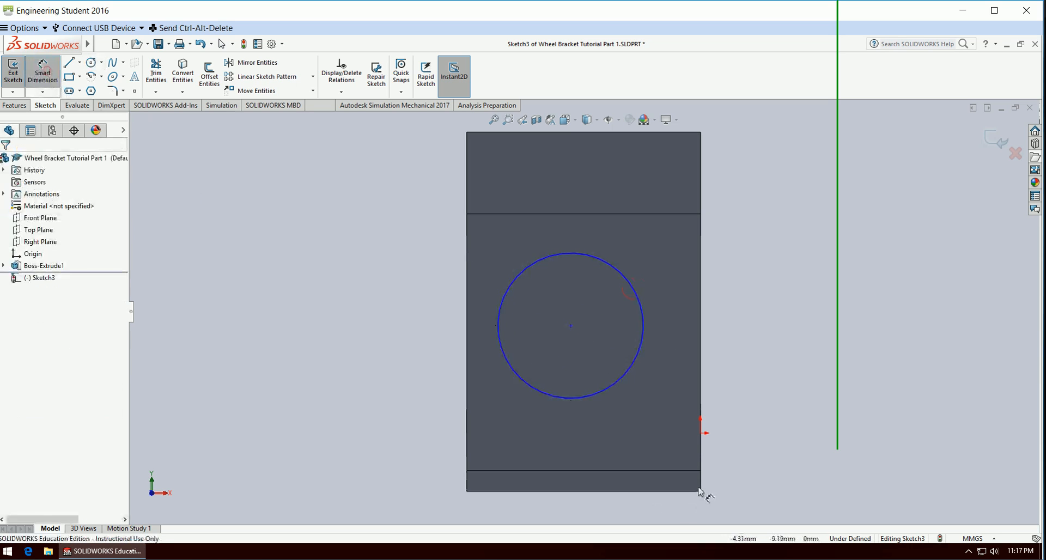
click(635, 366)
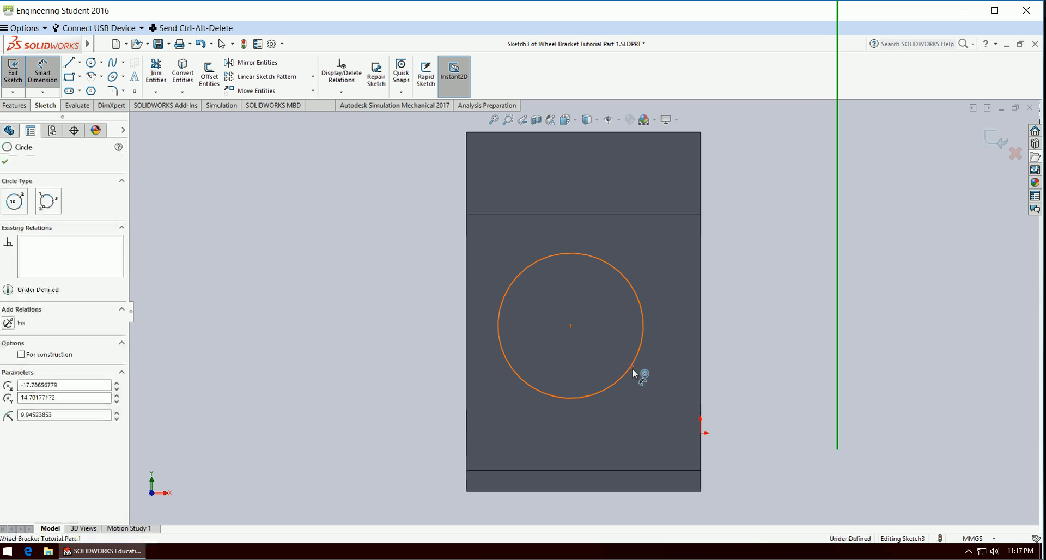
click(812, 489)
text(27)
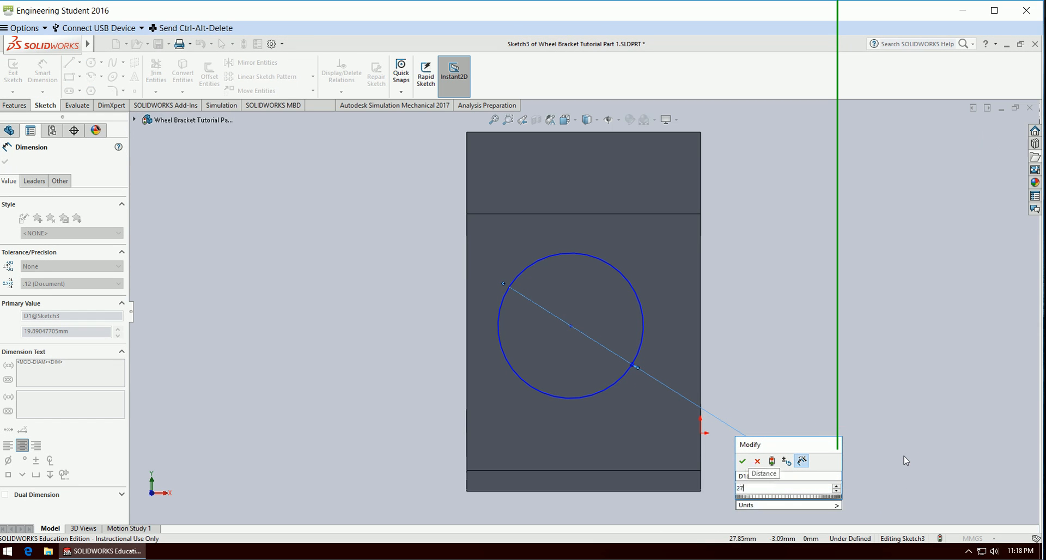
key(Return)
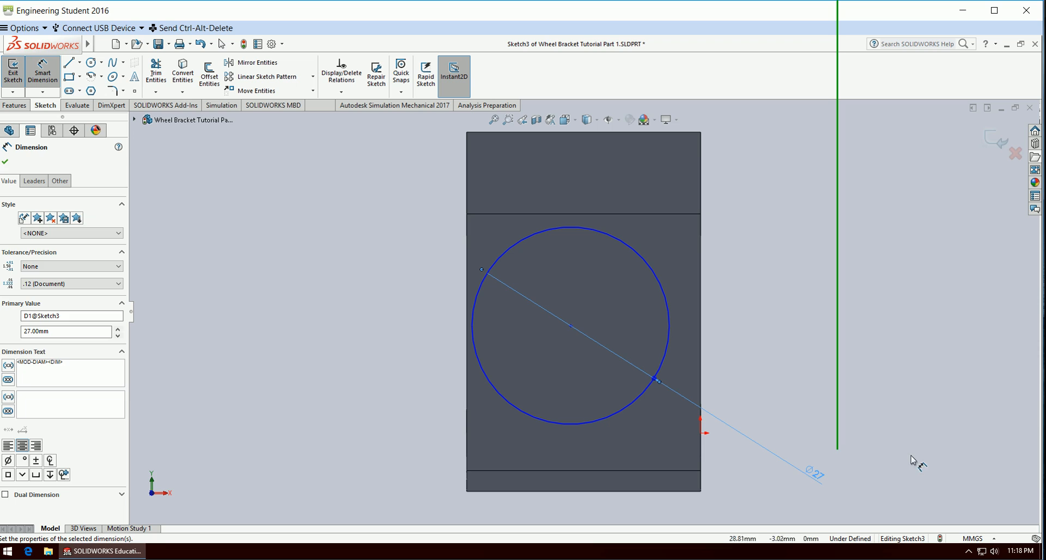
key(Escape)
Add a Vertical relation between the circle's centre and the midpoint of the horizontal edge above it.
click(647, 214)
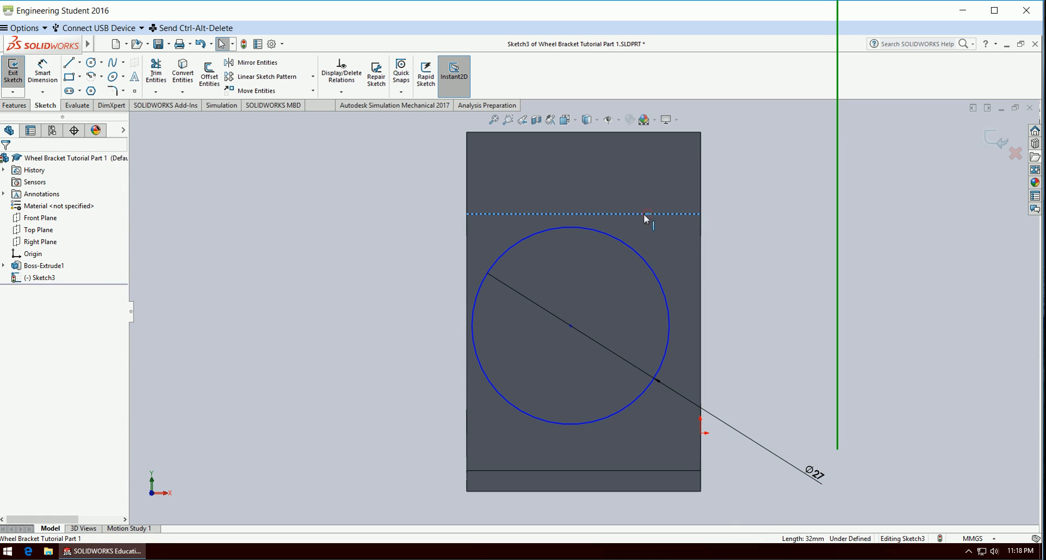
click(584, 214)
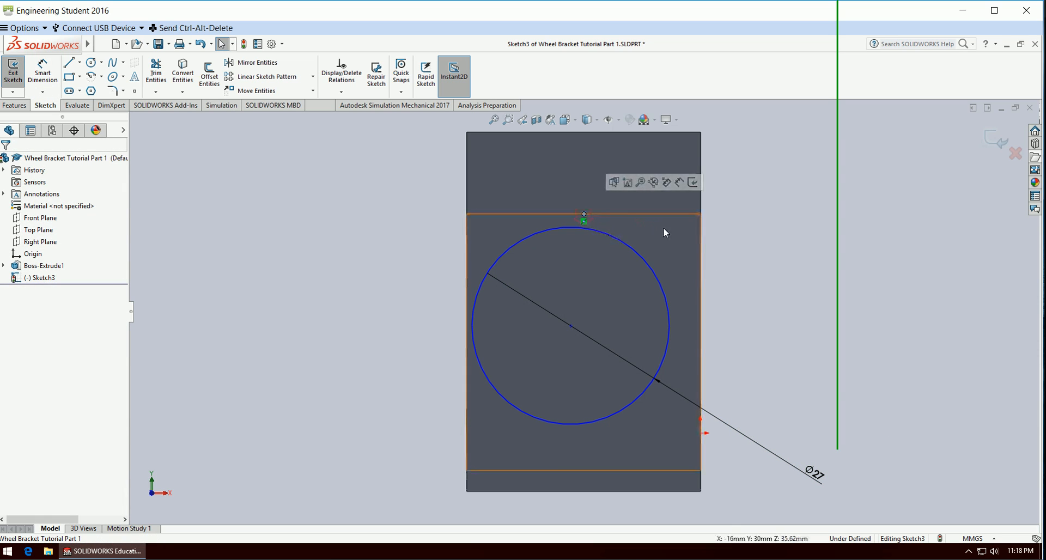
click(570, 325)
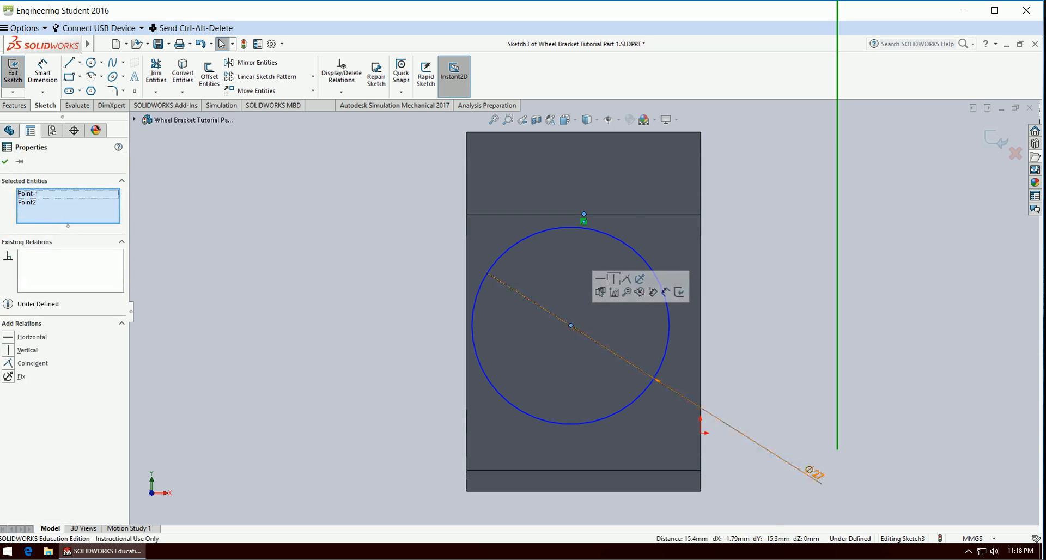
click(9, 351)
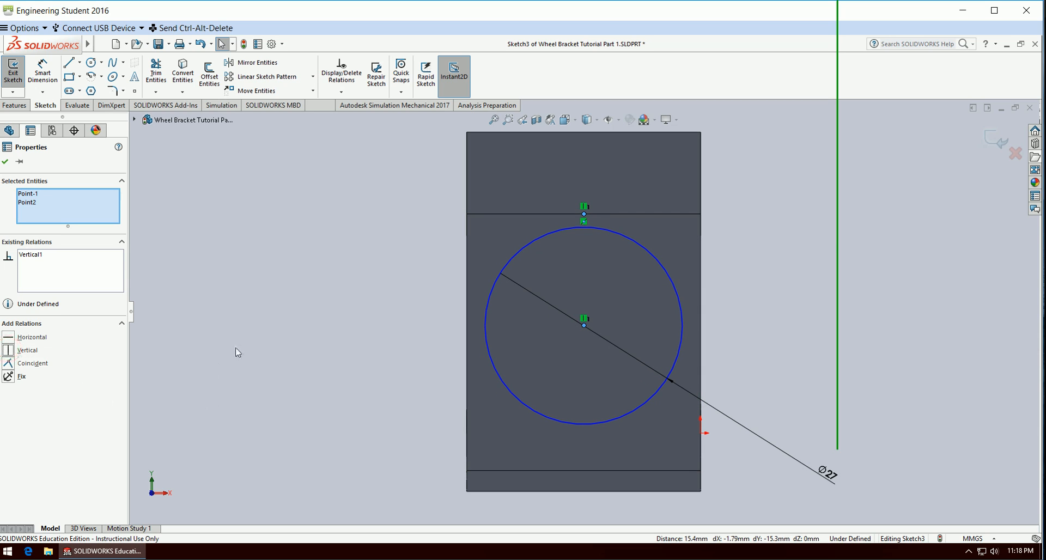
click(257, 338)
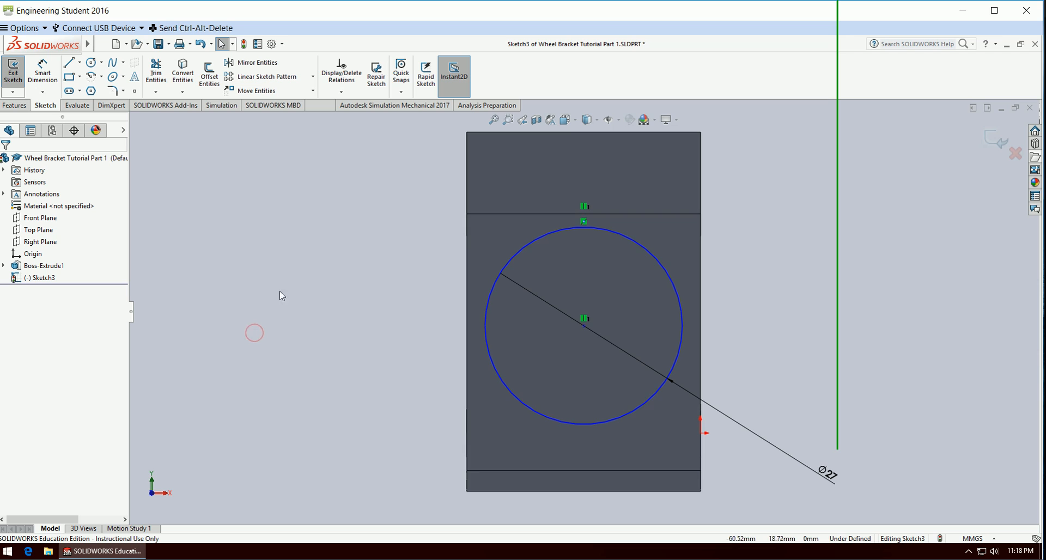
Make the circle tangent to the horizontal edge above it.
click(623, 241)
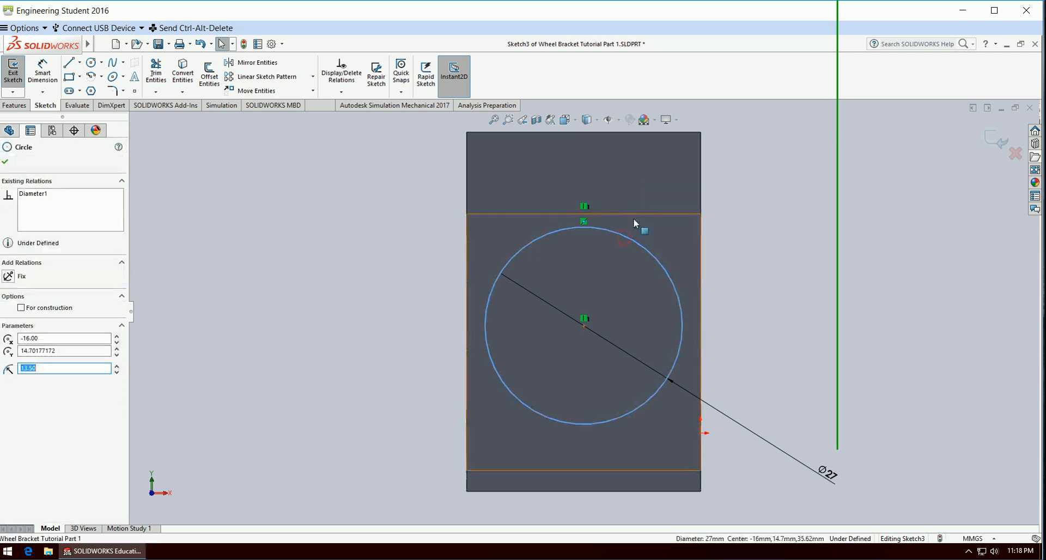
ctrl+click(632, 215)
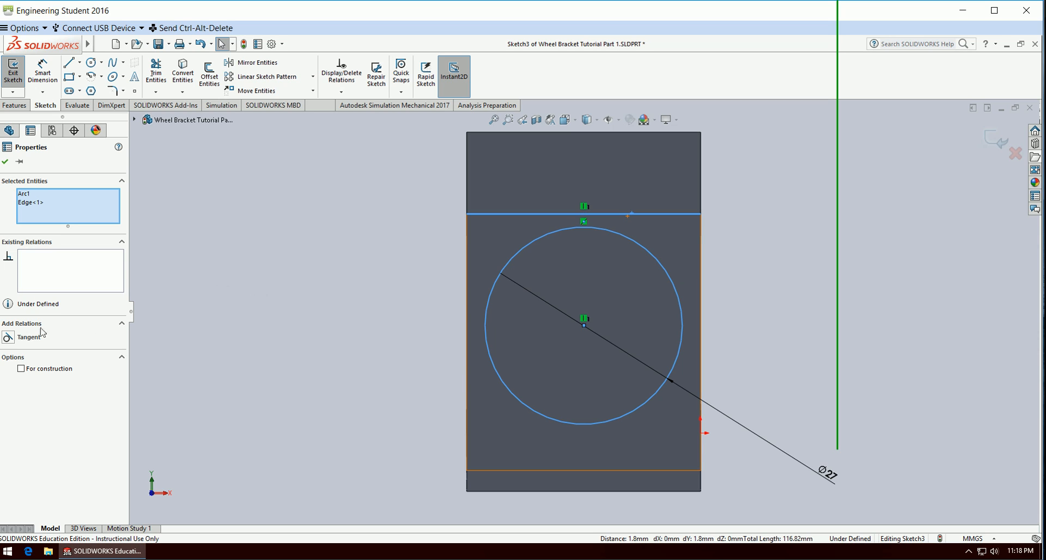
click(8, 338)
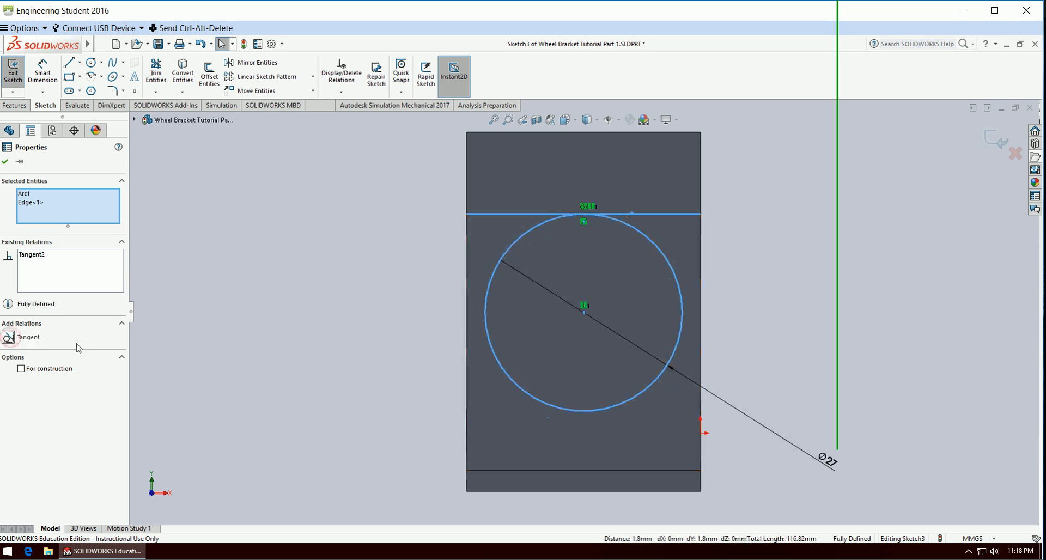
click(288, 292)
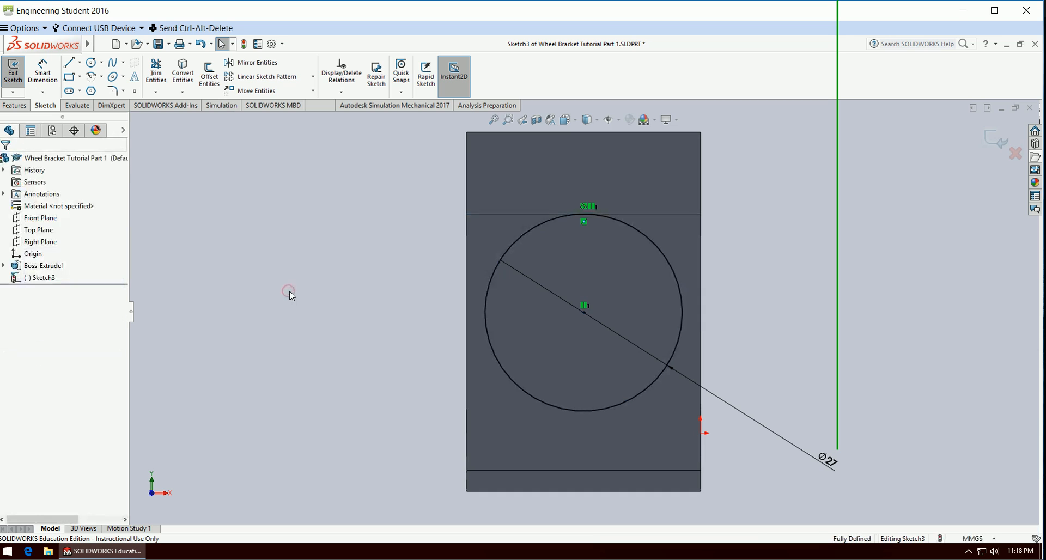
Draw a corner rectangle about 28.2 by 24.5 mm from the circle's left quadrant point down to the bracket's bottom edge.
click(69, 77)
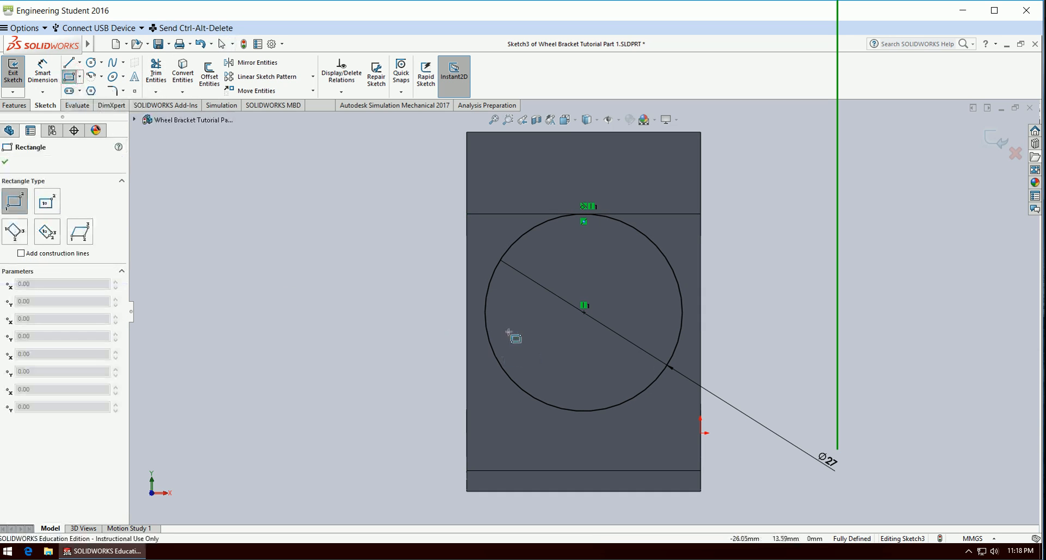
click(484, 313)
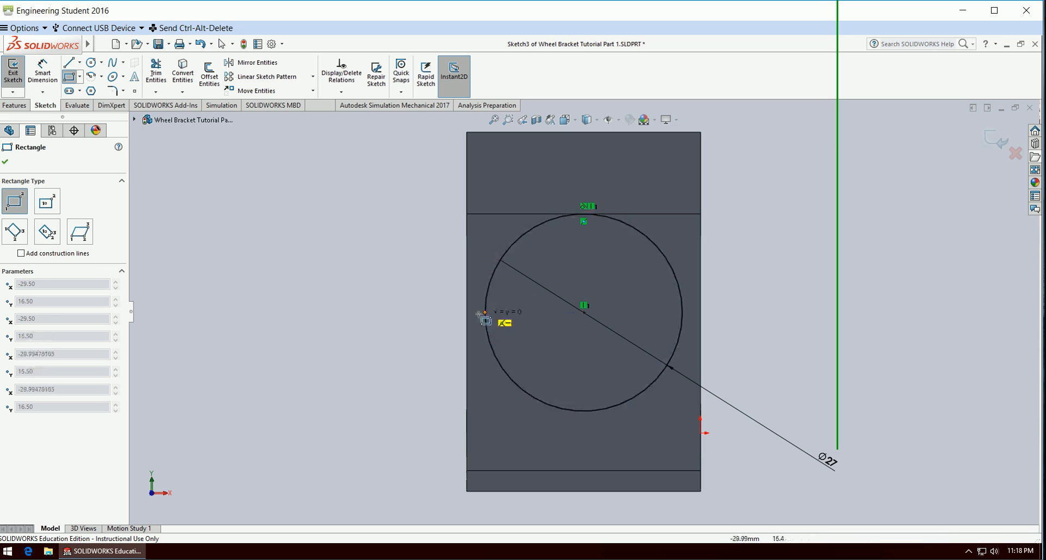
click(692, 490)
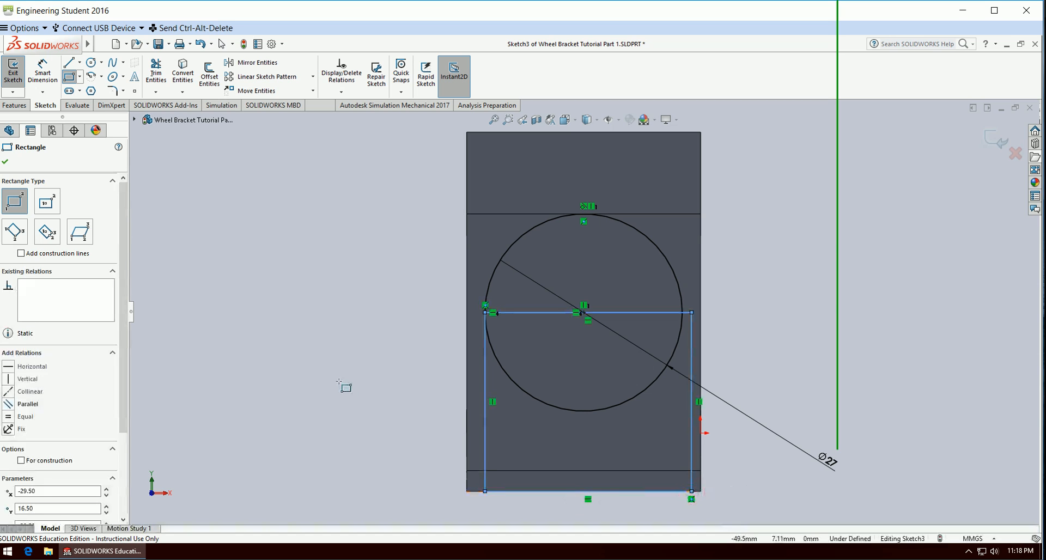
Dimension the width of the rectangle's bottom edge as 27 mm and finish dimensioning.
key(Escape)
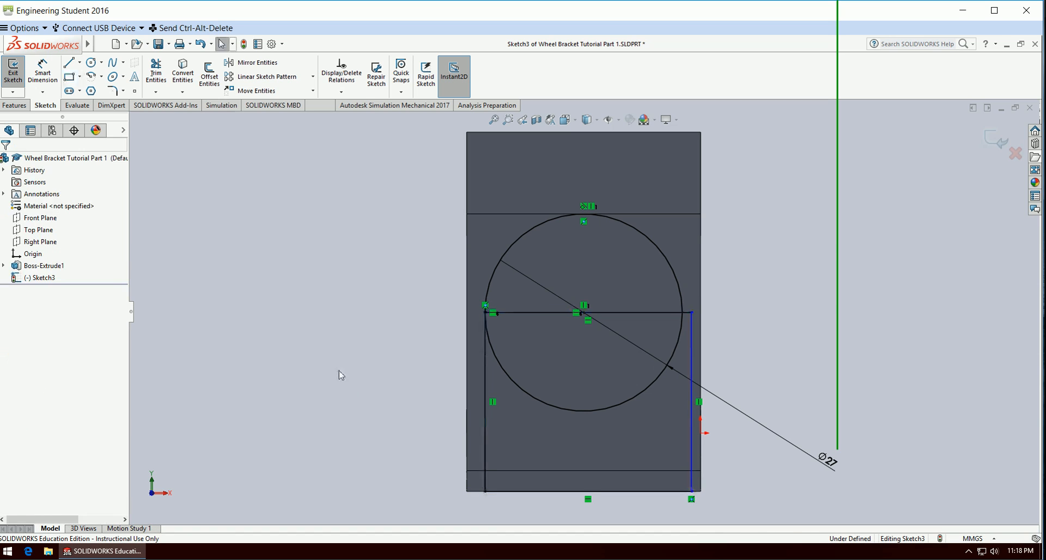
click(42, 74)
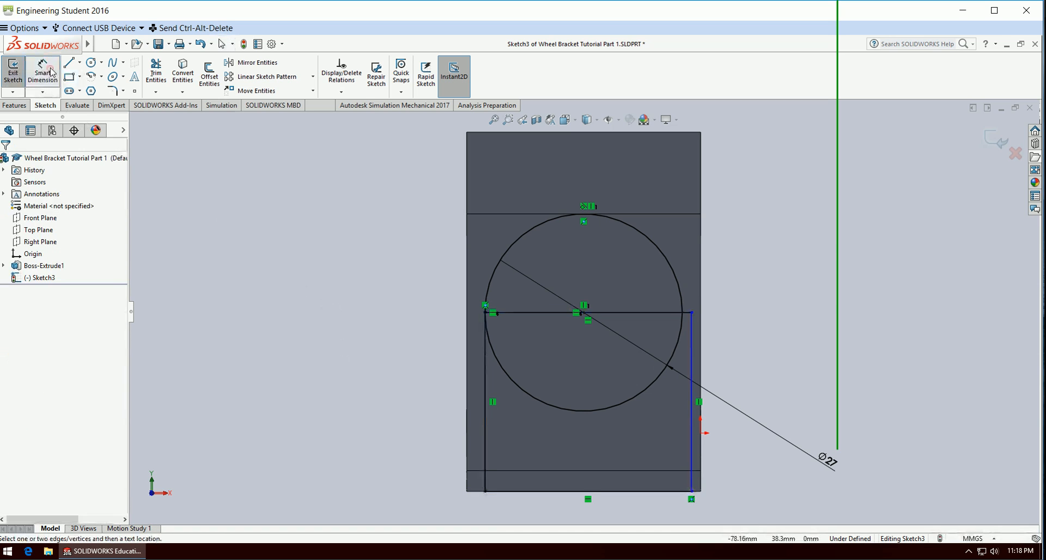
click(664, 493)
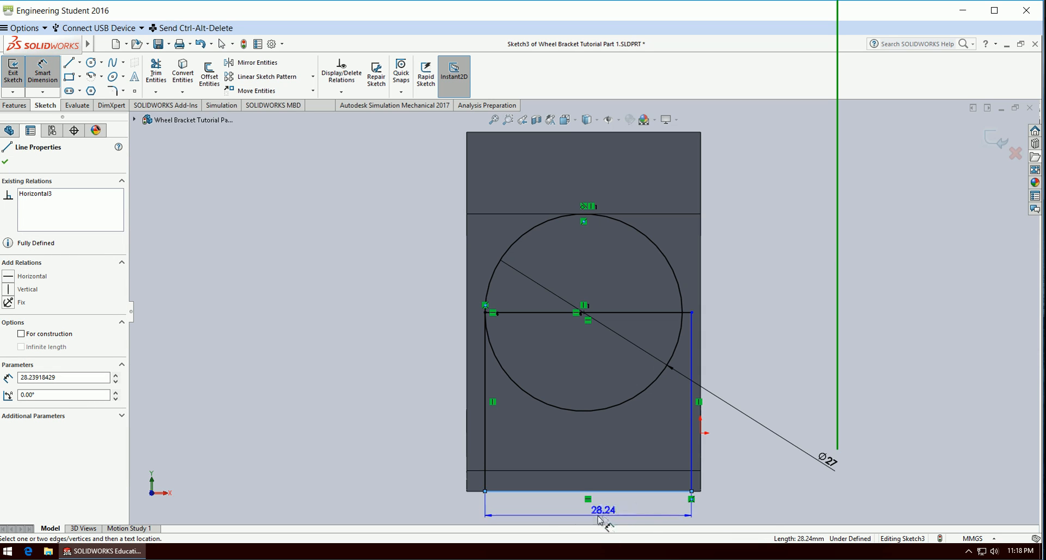
click(615, 522)
text(27)
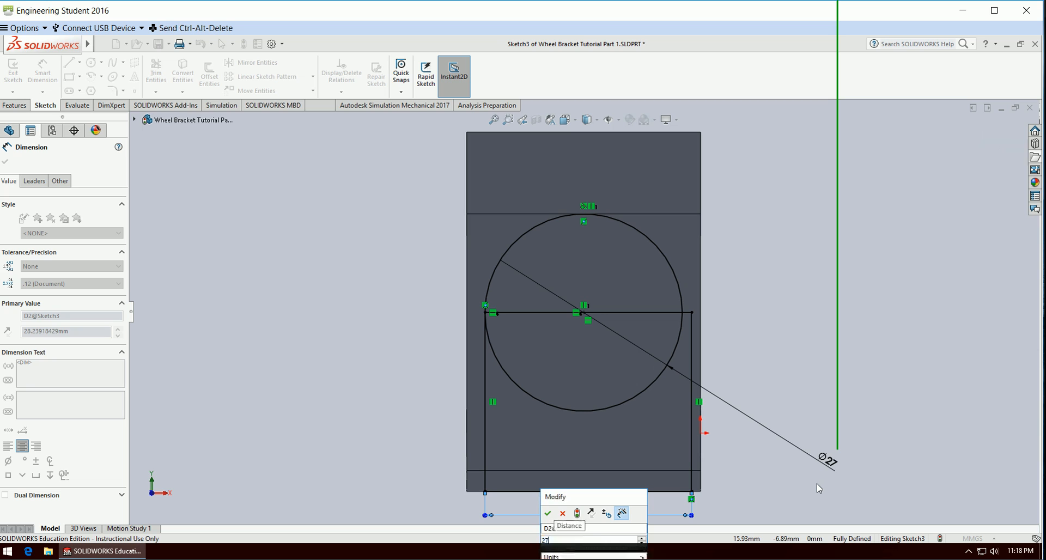
key(Return)
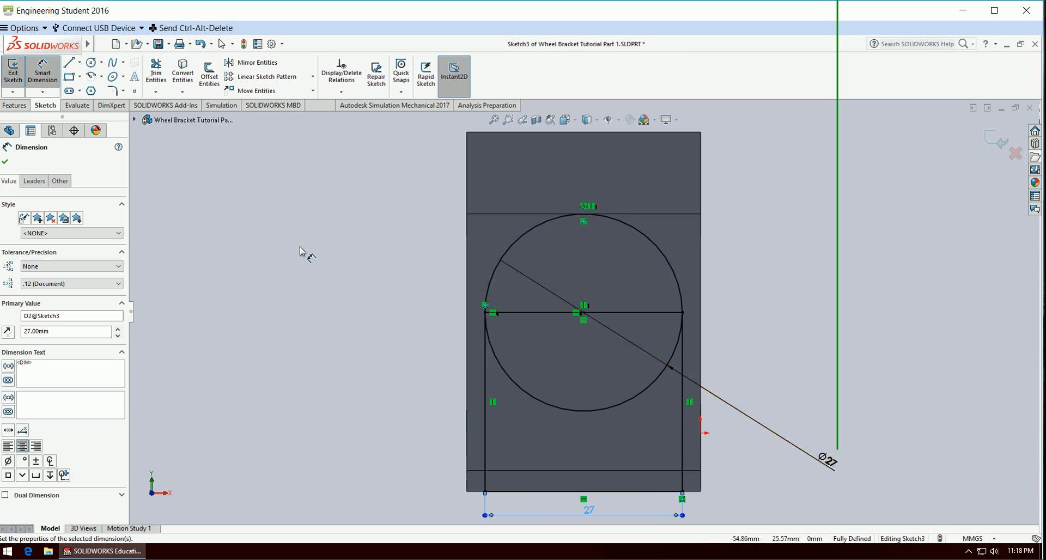
key(Escape)
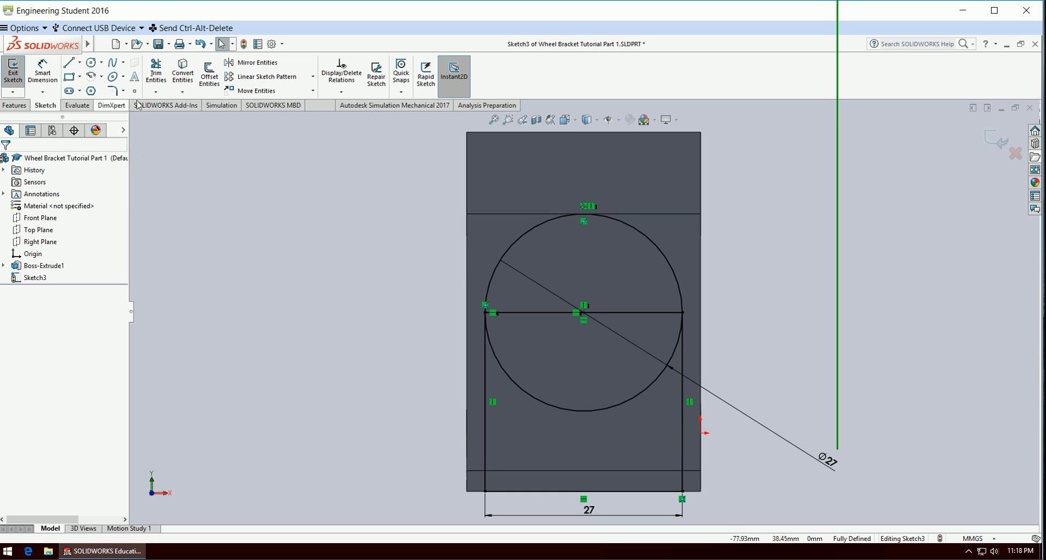
Trim away the circle's lower half and the rectangle's top line to leave an arch-shaped profile, and close the sketch.
click(156, 74)
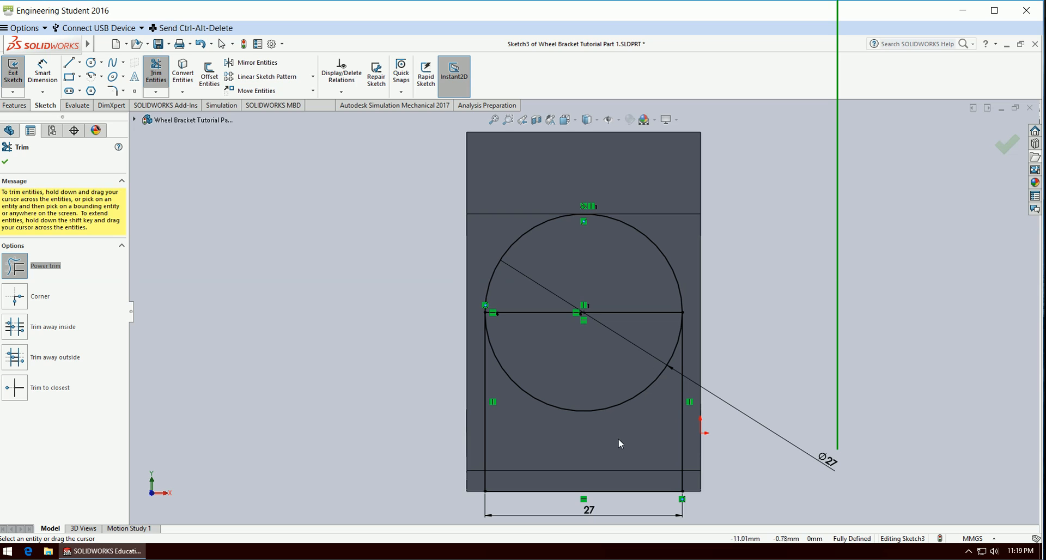
drag(567, 436, 551, 391)
drag(536, 330, 522, 309)
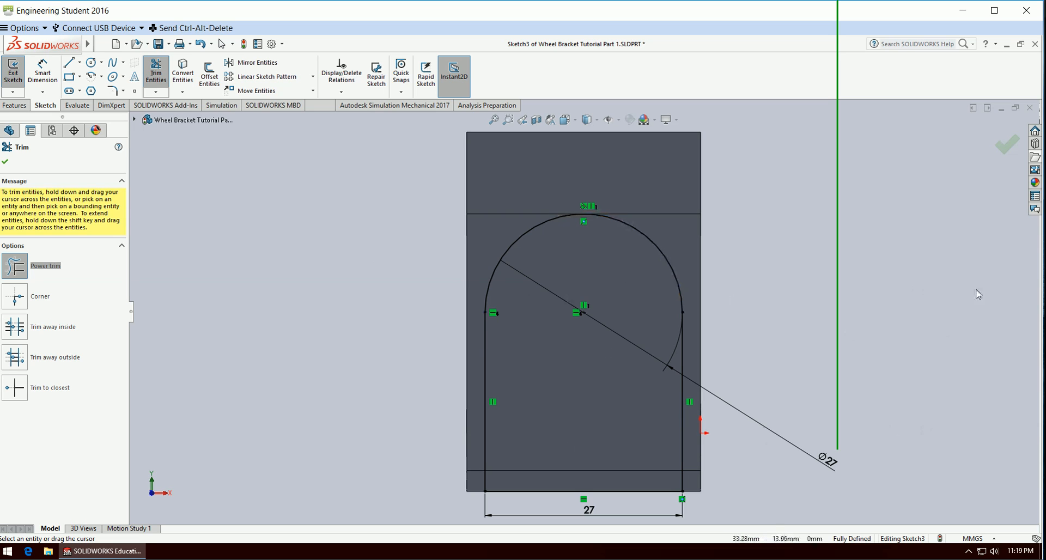
key(Escape)
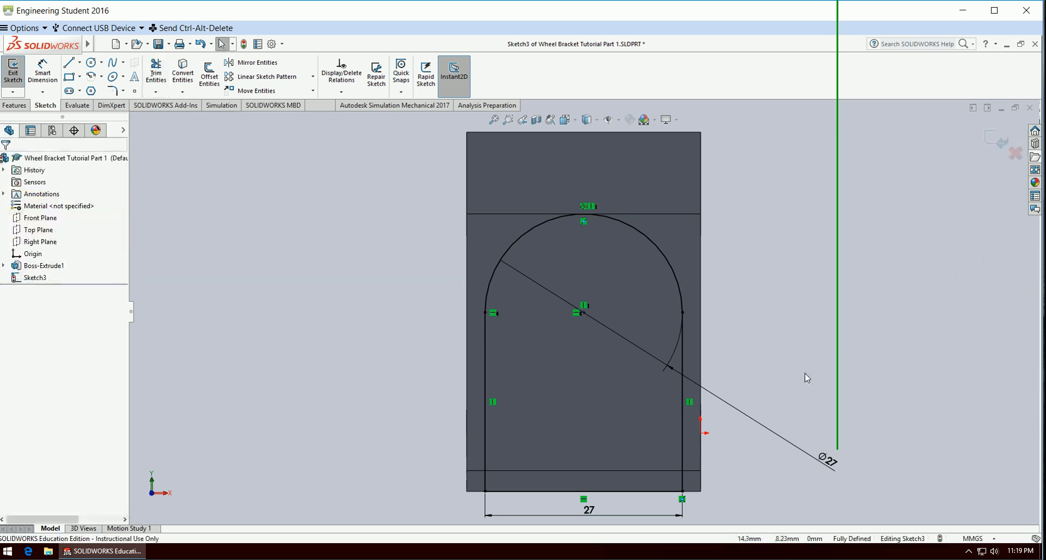
mouse_move(806, 374)
middle_down()
mouse_move(768, 358)
mouse_move(734, 404)
middle_up()
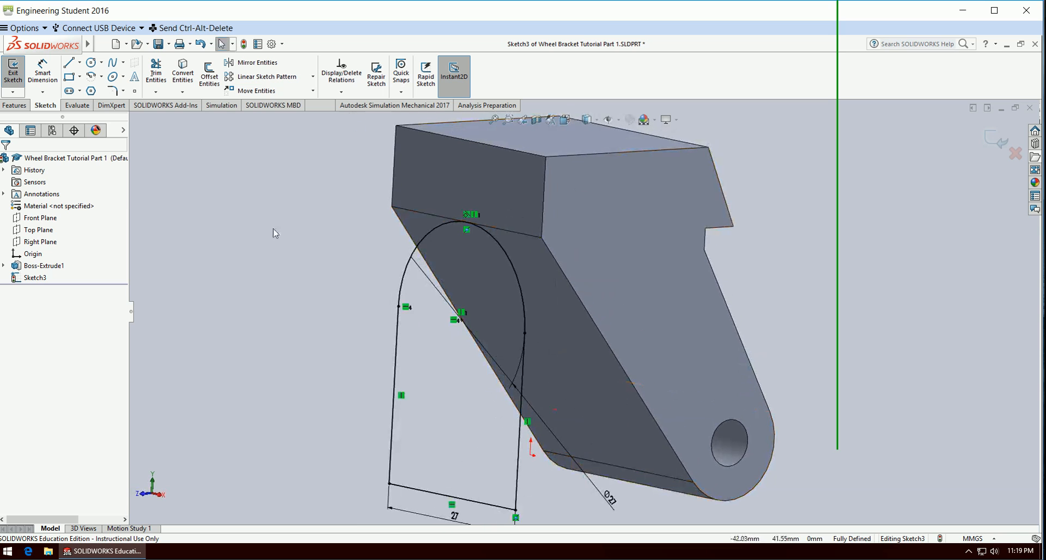
click(996, 141)
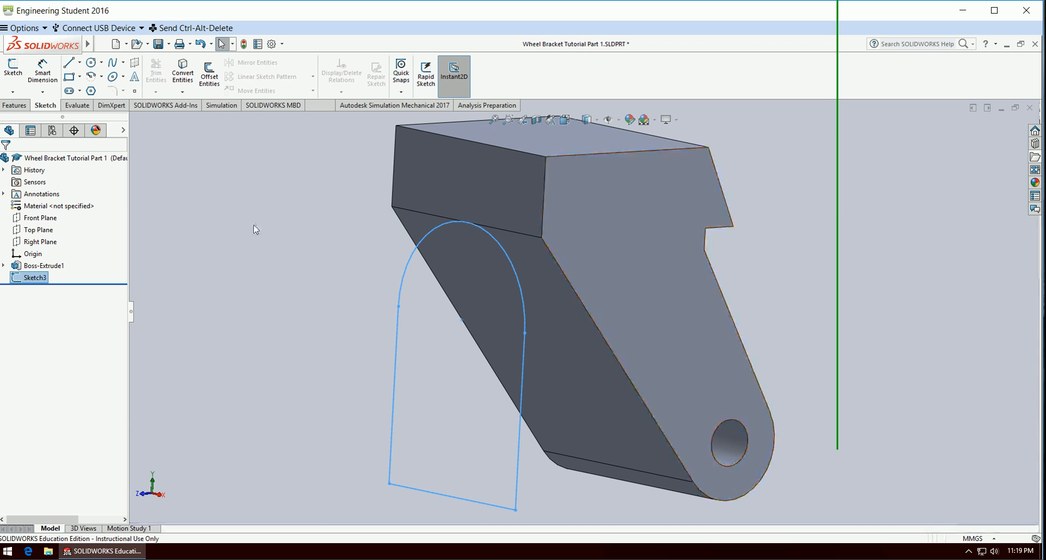
Cut-extrude the arch-shaped wheel clearance sketch Through All the bracket.
click(20, 106)
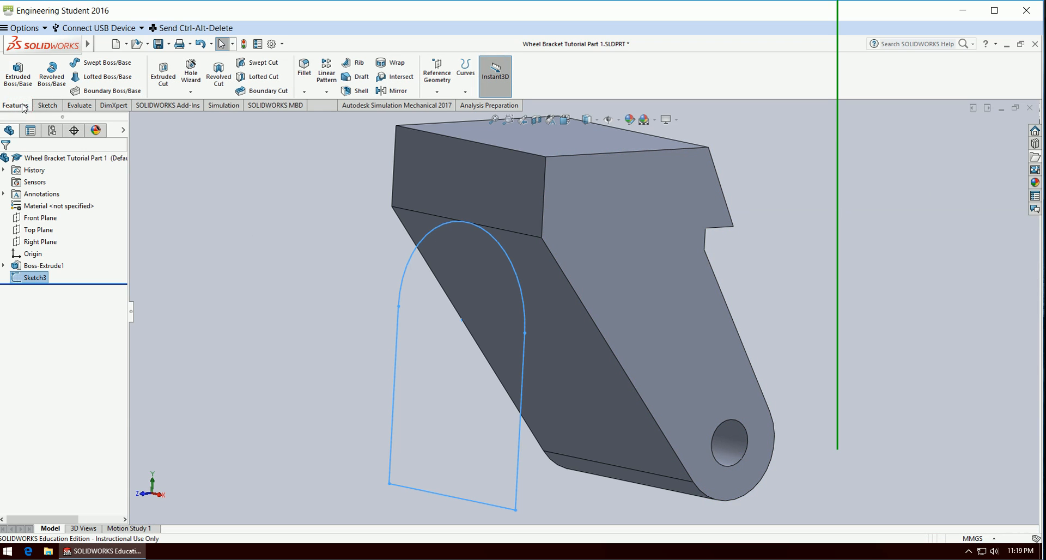
click(168, 79)
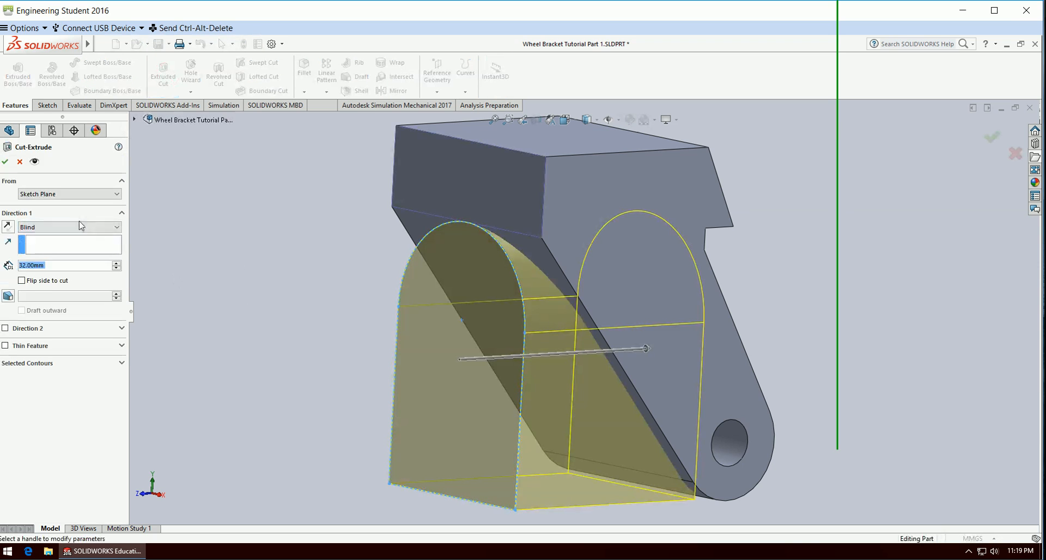
click(81, 226)
click(59, 241)
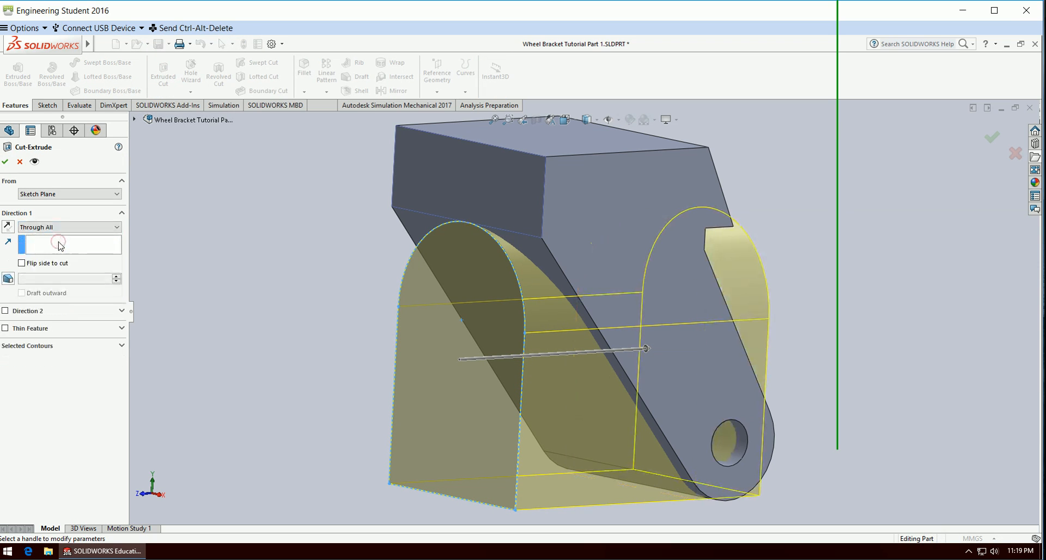
middle_drag(867, 444, 821, 457)
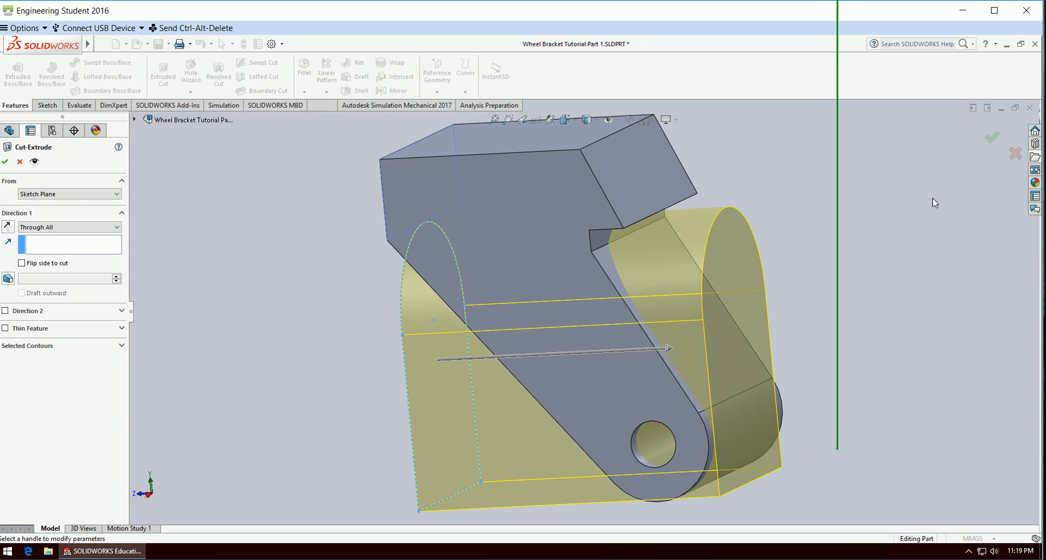
click(991, 139)
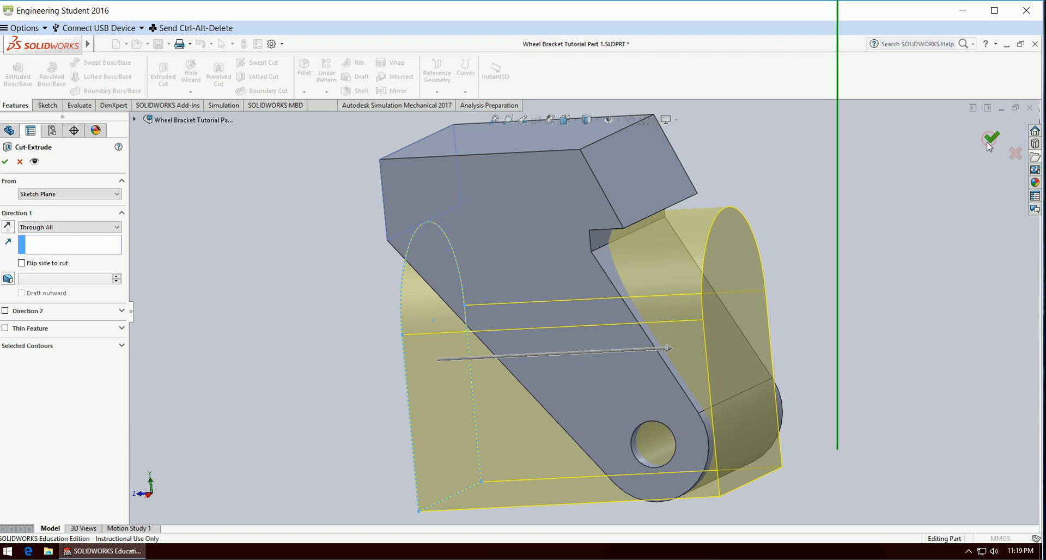
Examine the bracket's wheel clearance cut and its two legs from several angles.
mouse_move(349, 416)
middle_down()
mouse_move(451, 388)
mouse_move(584, 378)
middle_up()
click(295, 368)
middle_drag(300, 382, 309, 403)
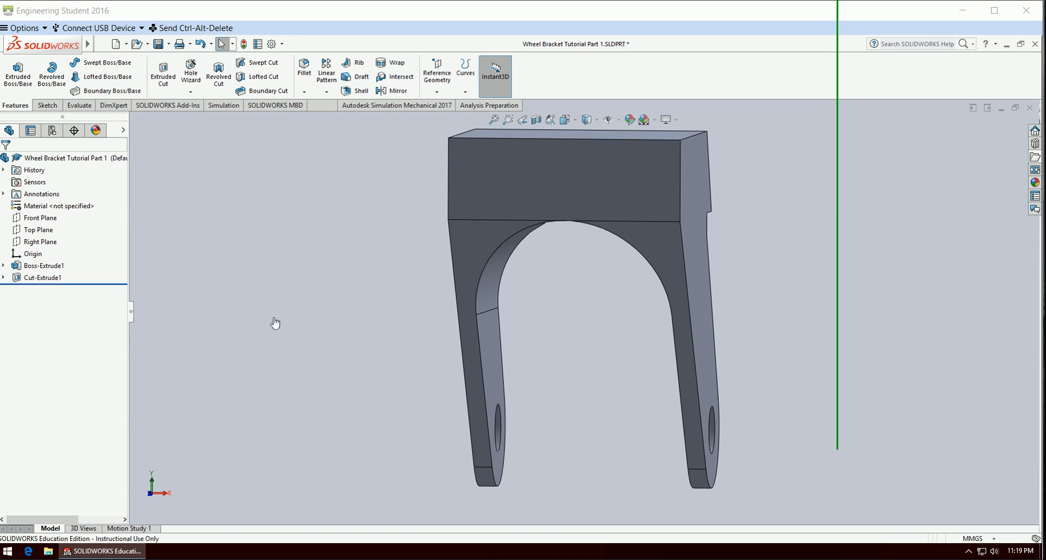
click(251, 344)
middle_drag(278, 342, 327, 355)
scroll(483, 184, down, 1)
scroll(483, 183, down, 1)
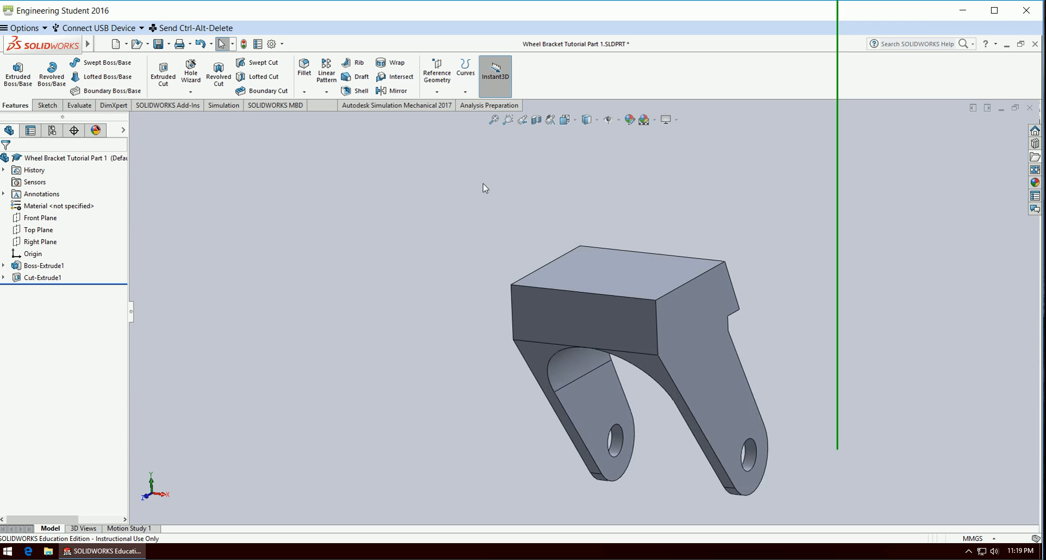
Fillet the bracket's top front edge and its two rear corner edges with a symmetric 5.75 mm radius.
click(304, 69)
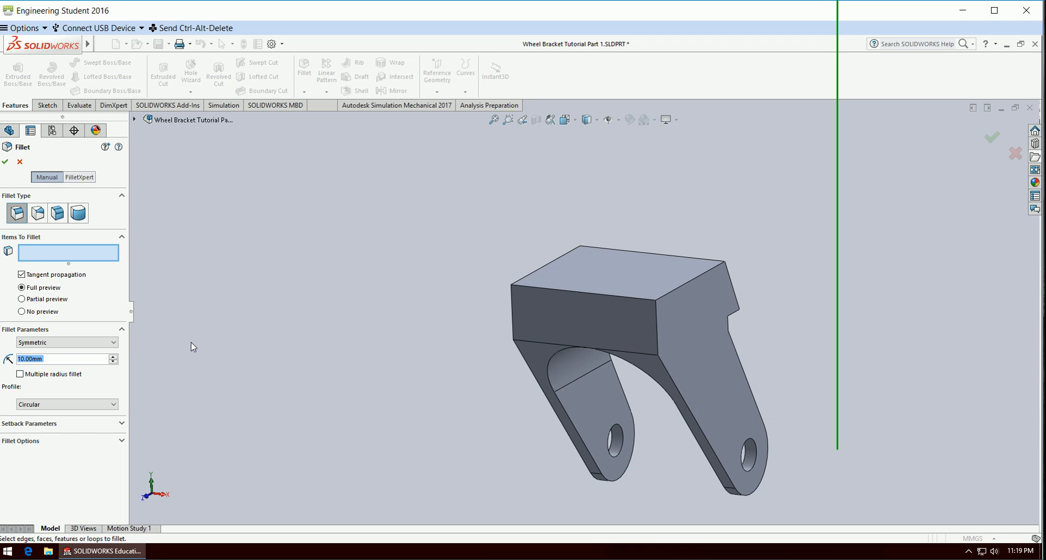
text(5.75)
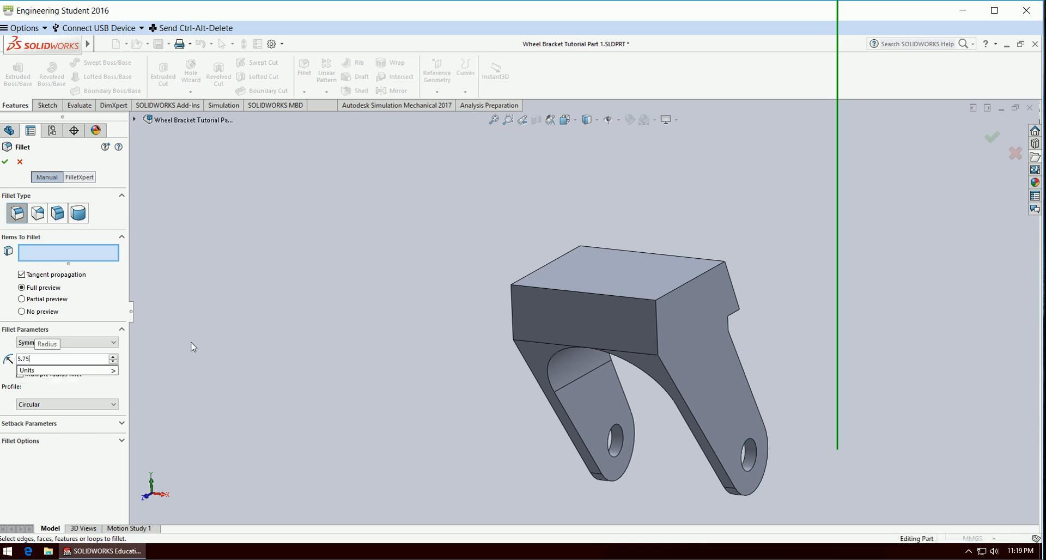
key(Return)
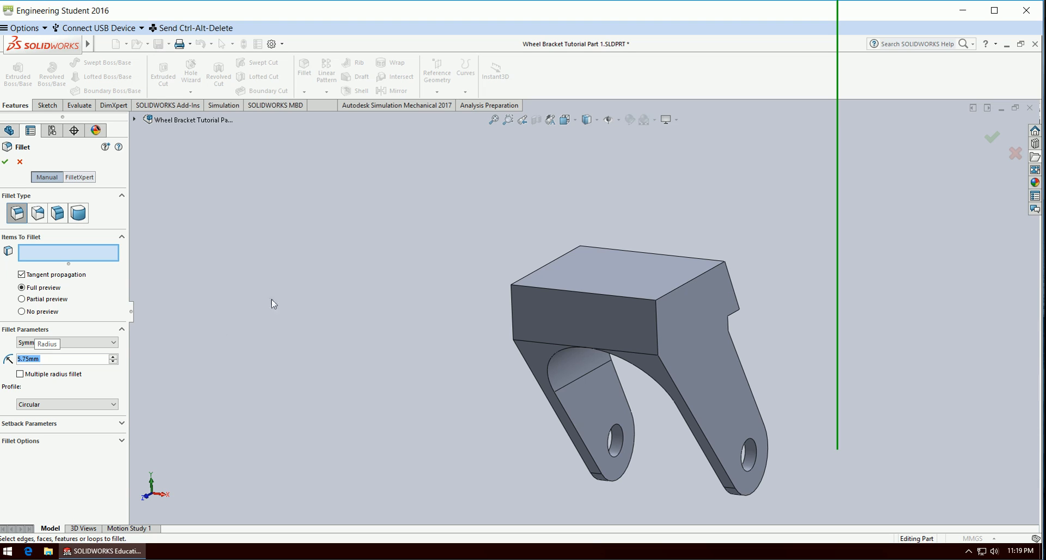
click(578, 291)
middle_drag(822, 306, 731, 346)
click(691, 321)
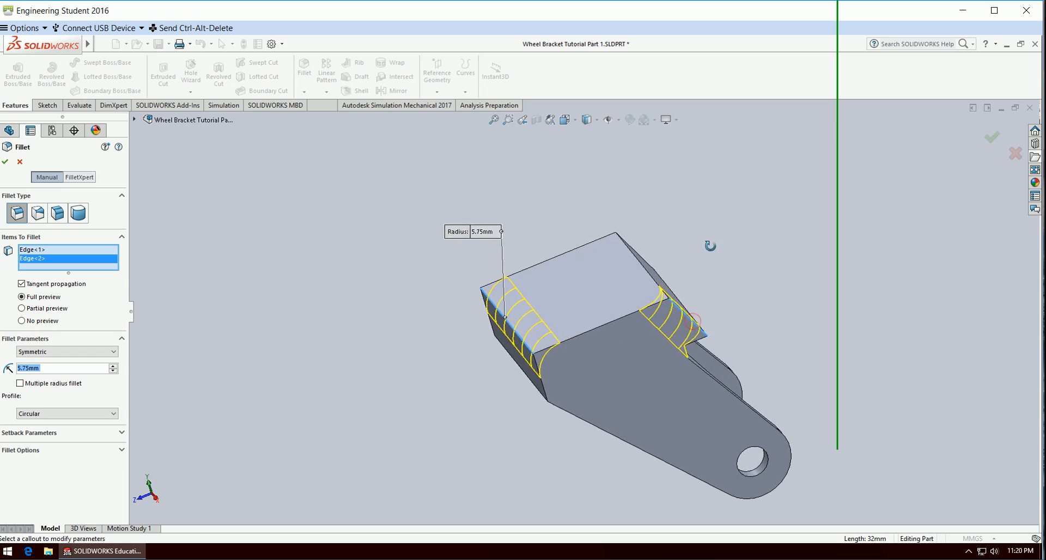
middle_drag(710, 246, 664, 245)
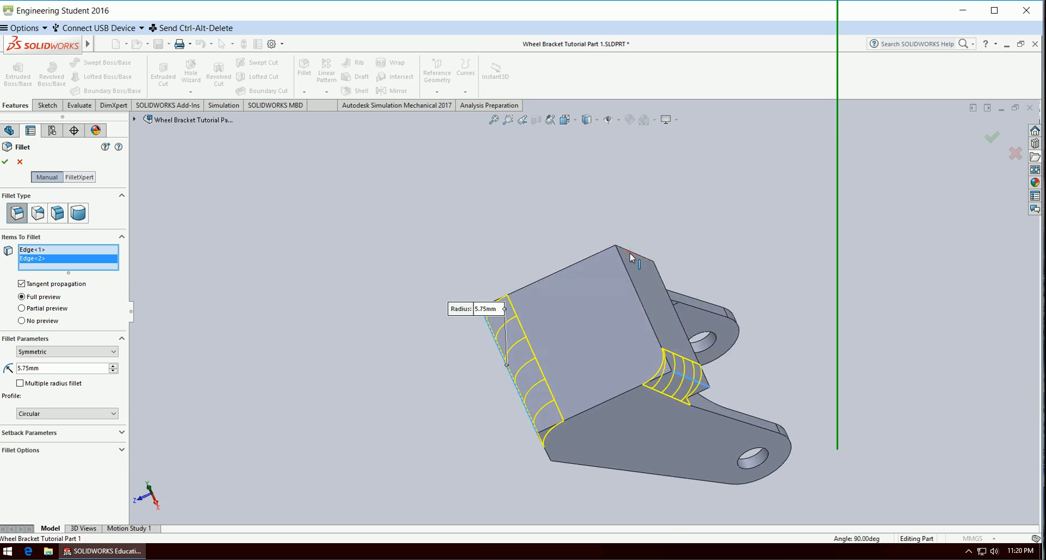
click(631, 257)
middle_drag(809, 351, 849, 248)
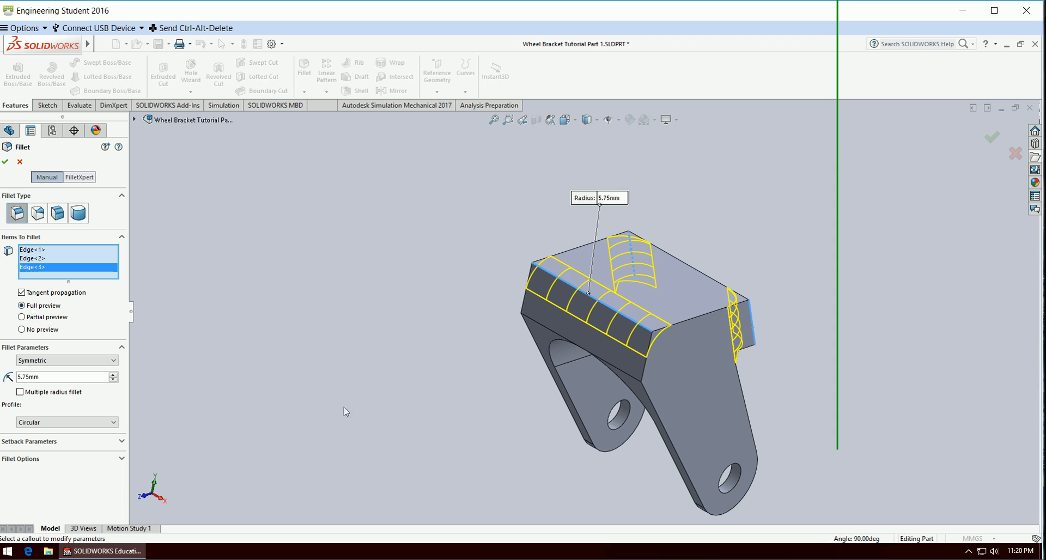
middle_drag(344, 413, 334, 390)
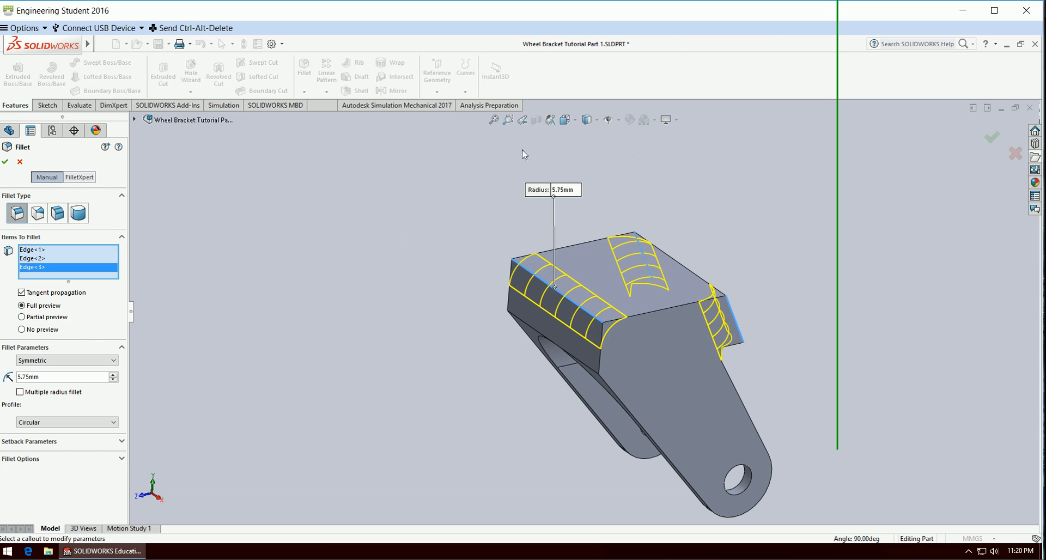
click(993, 145)
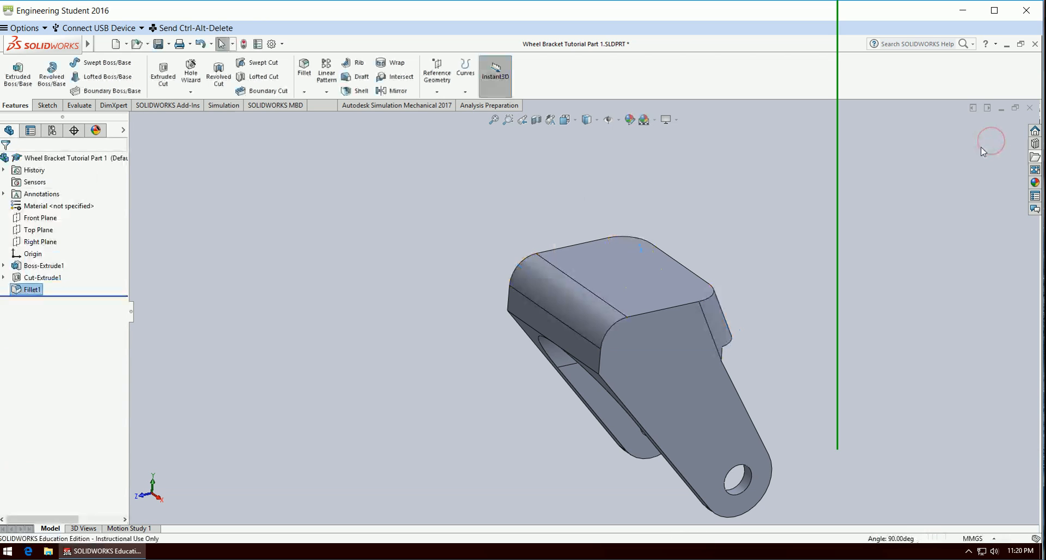
Start a Shell feature with the curved inner face of the wheel clearance as the face to remove.
middle_drag(852, 295, 864, 342)
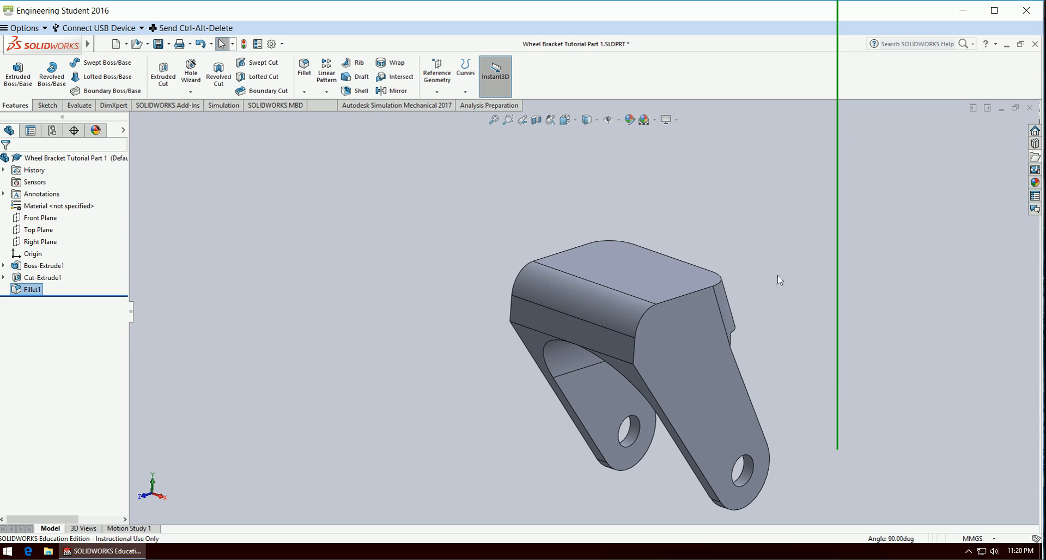
middle_drag(799, 346, 777, 203)
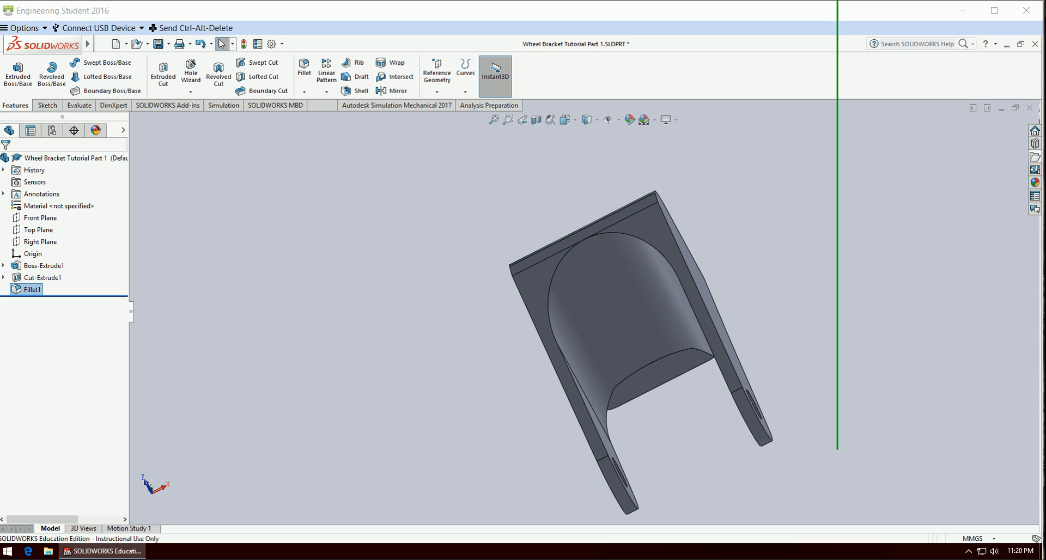
middle_drag(319, 289, 343, 289)
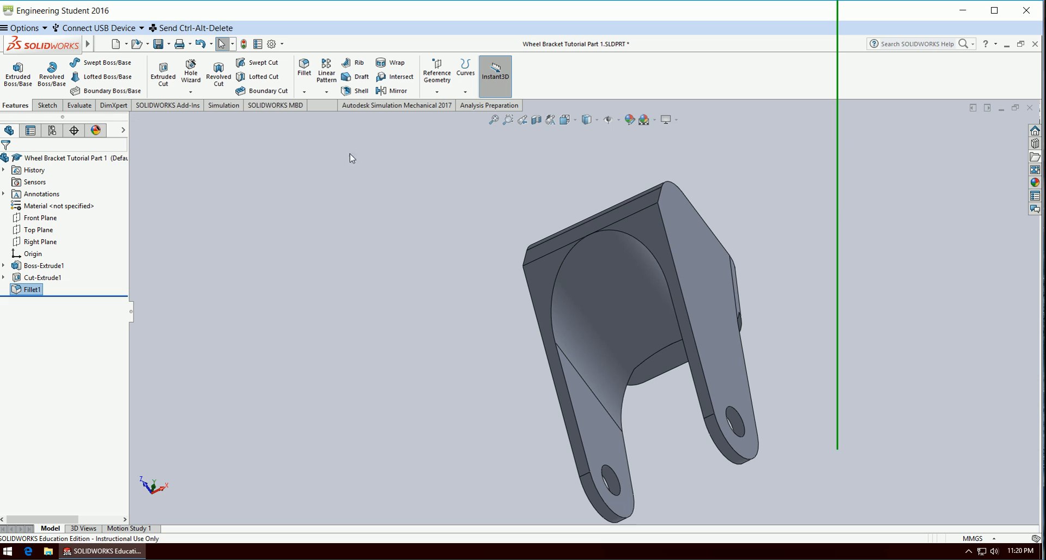
click(360, 90)
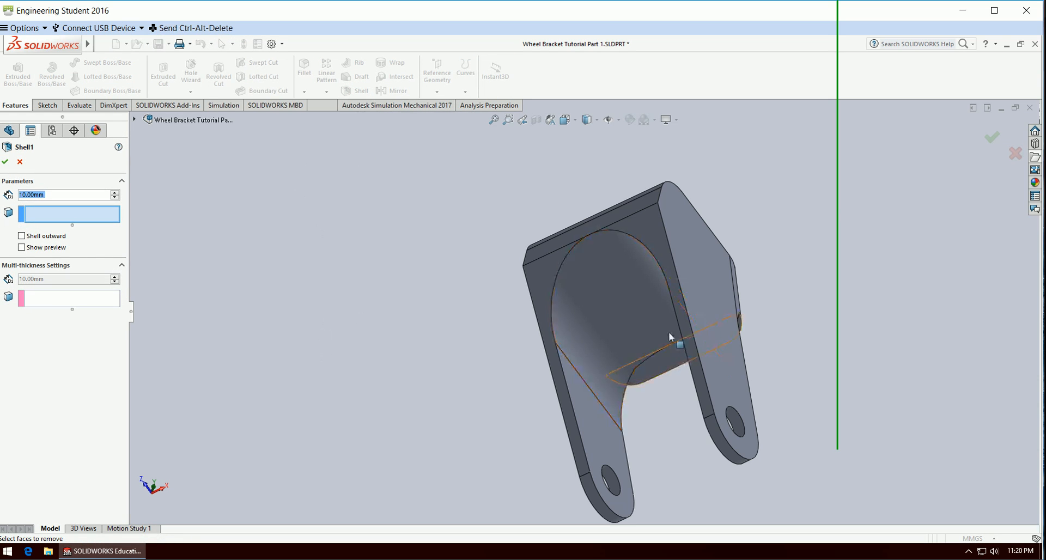
click(622, 296)
middle_drag(349, 338, 390, 291)
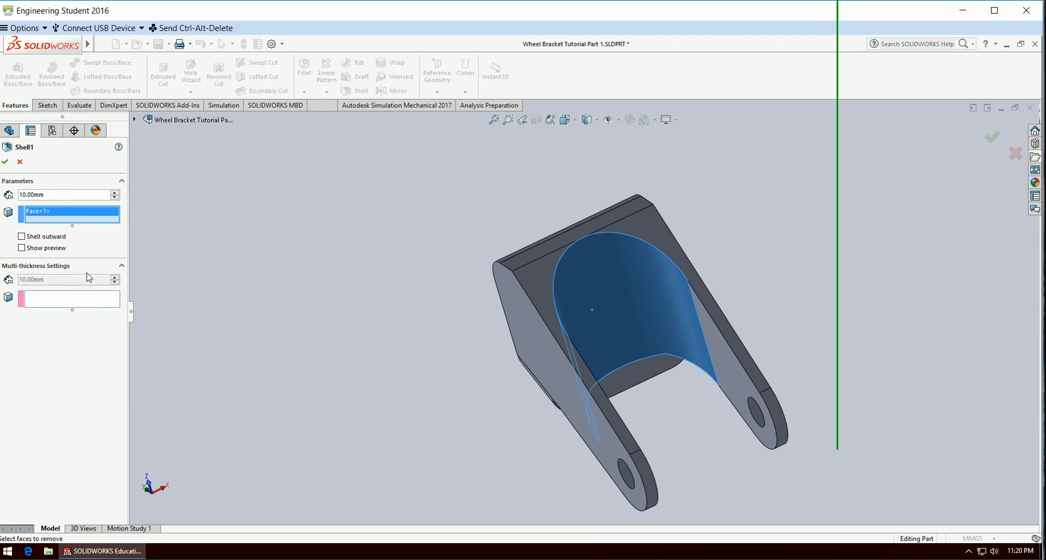
Set the shell thickness to 2.5 mm, show its preview and complete the inward shell of the bracket.
double_click(58, 194)
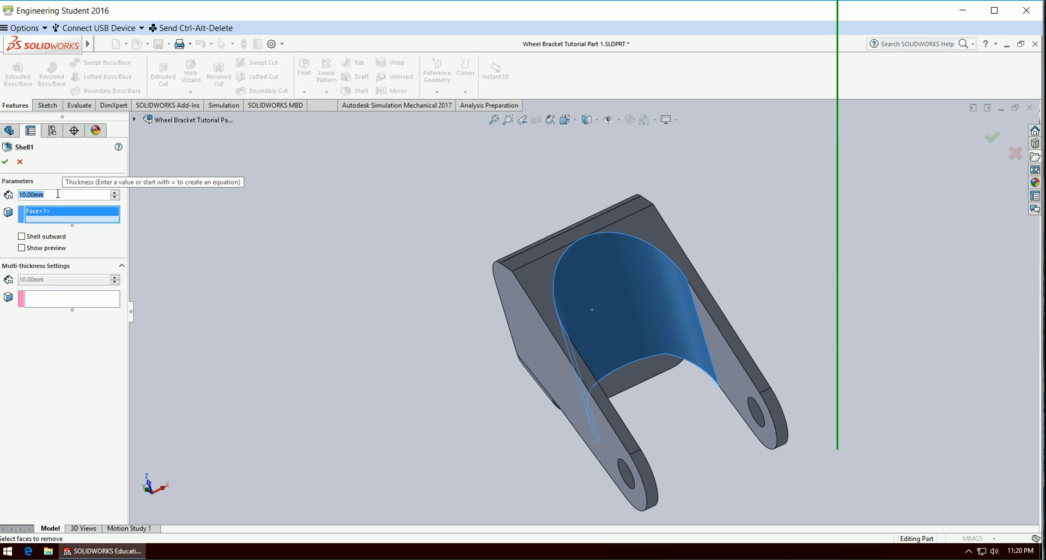
text(2.5)
key(Return)
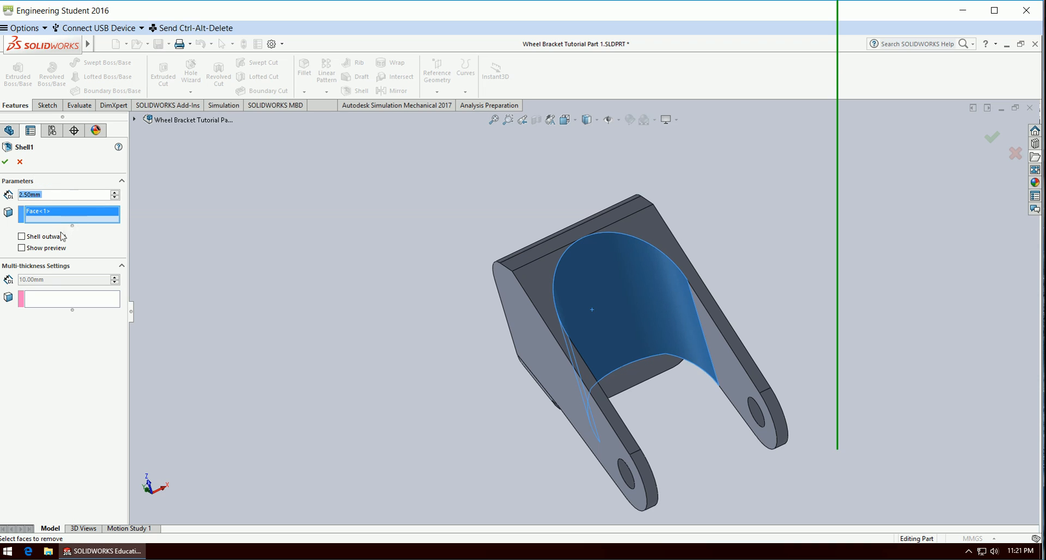
click(21, 248)
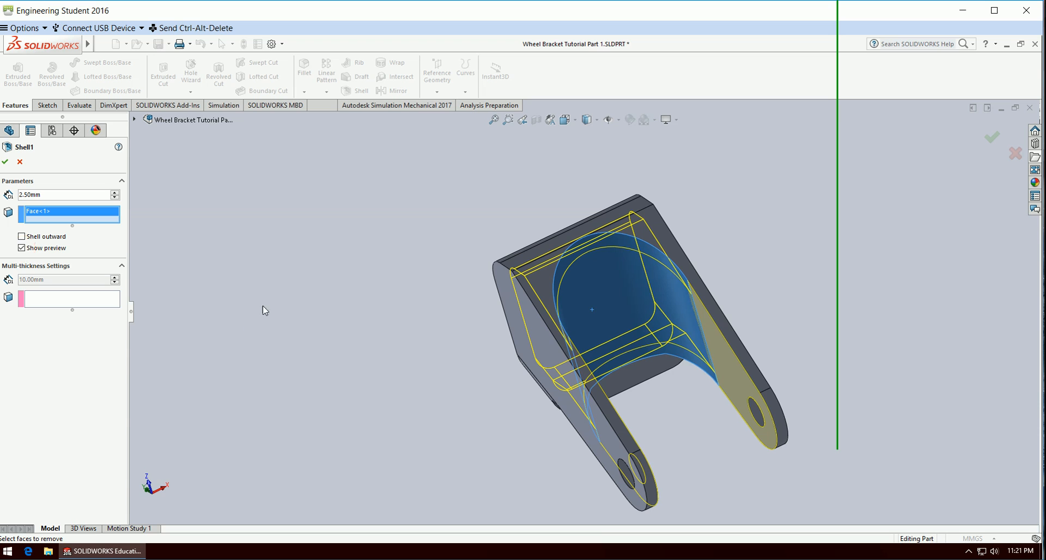
middle_drag(293, 338, 273, 317)
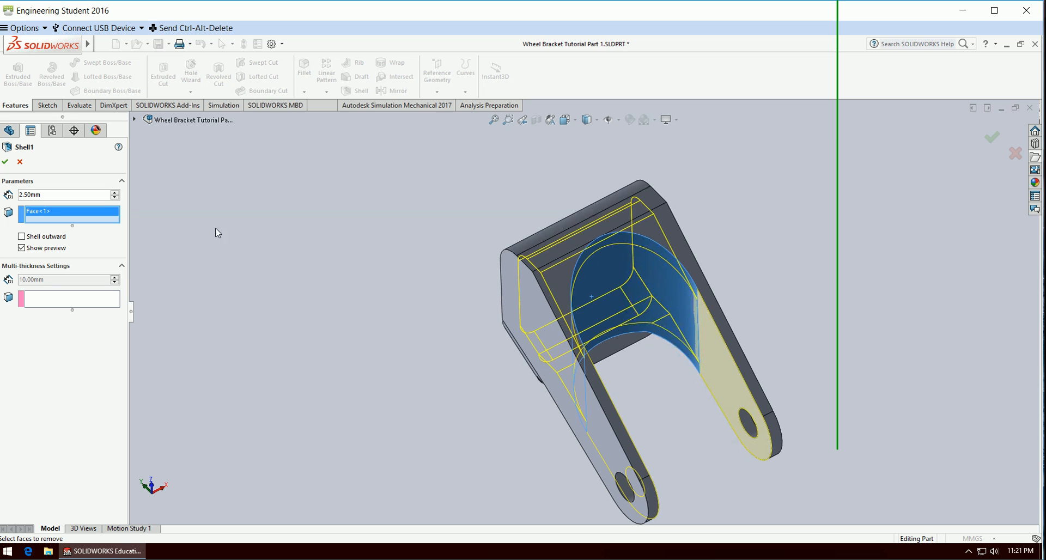
click(5, 161)
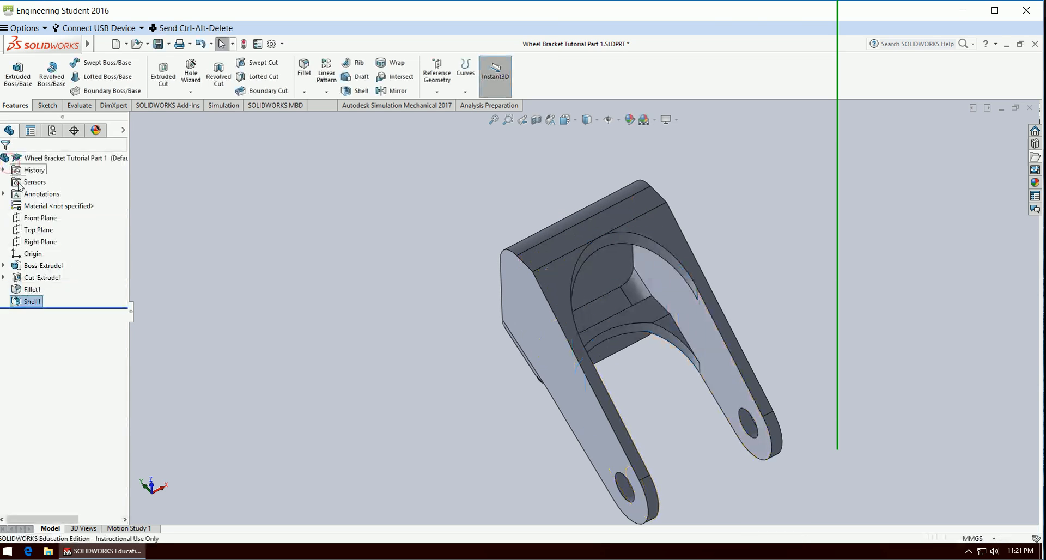
Fillet the tangent edge chain around the bracket's top face with a symmetric 5.75 mm radius.
middle_drag(482, 453, 415, 355)
mouse_move(440, 292)
middle_down()
mouse_move(444, 339)
mouse_move(432, 300)
middle_up()
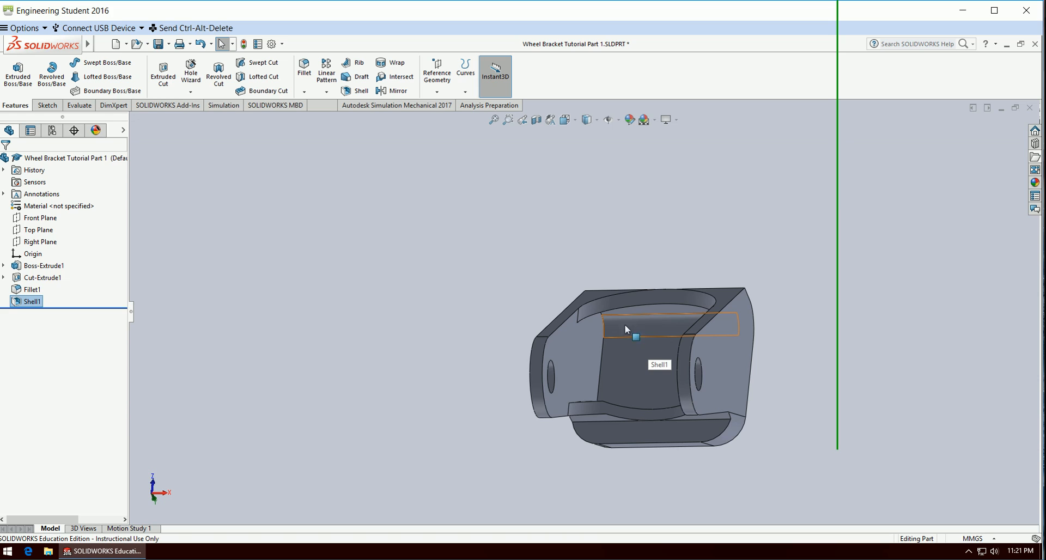
middle_drag(514, 352, 437, 314)
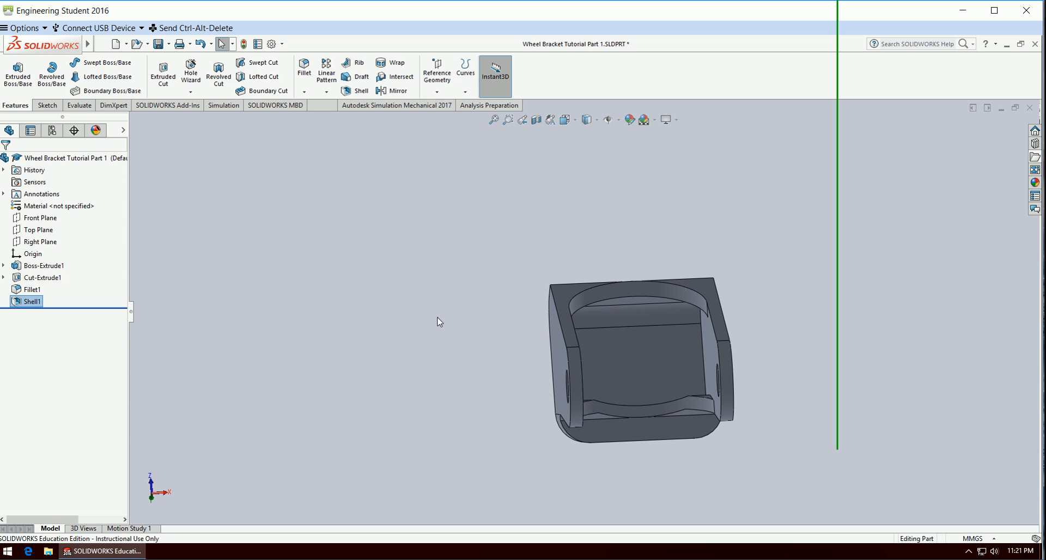
middle_drag(439, 321, 661, 280)
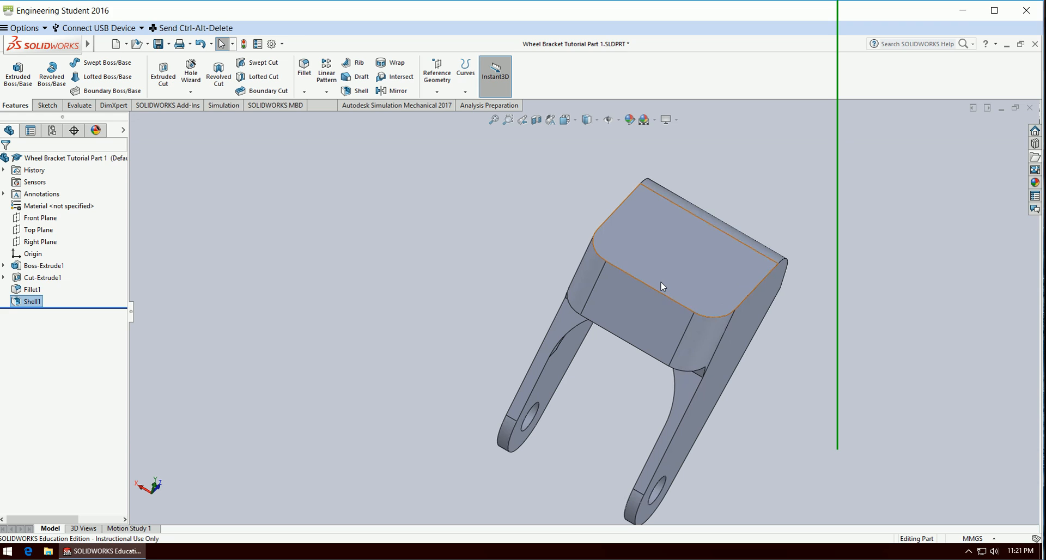
middle_drag(502, 329, 474, 291)
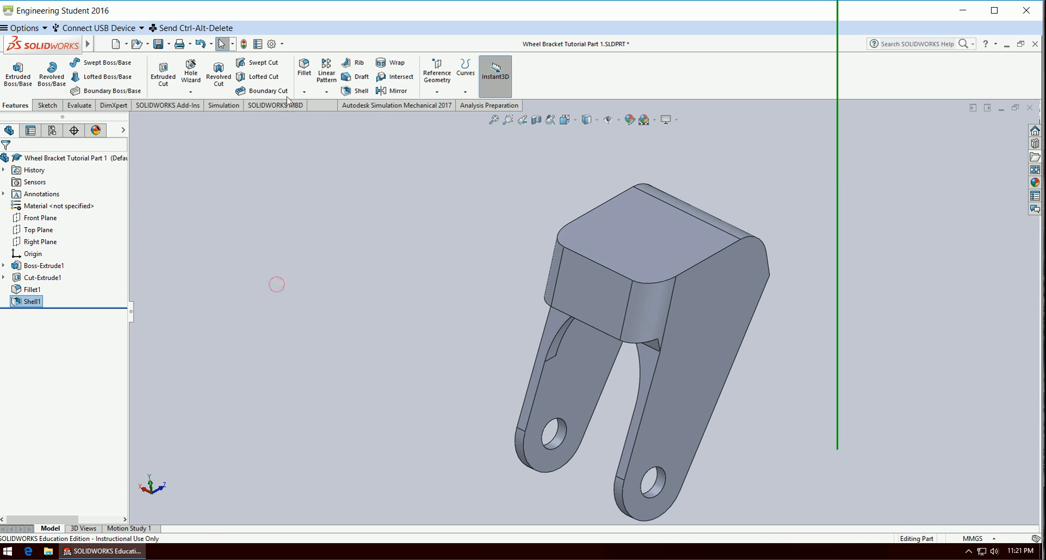
click(307, 71)
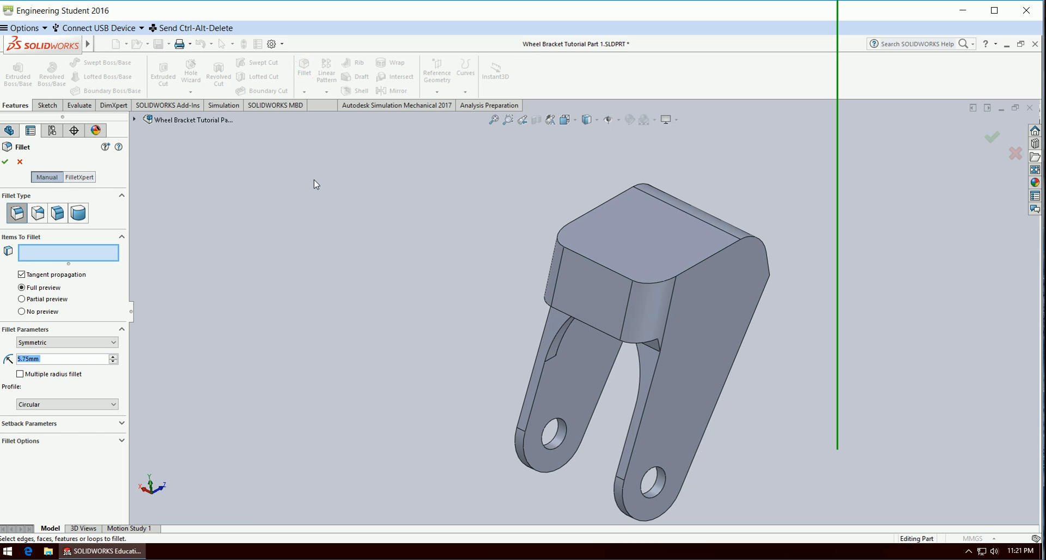
click(707, 264)
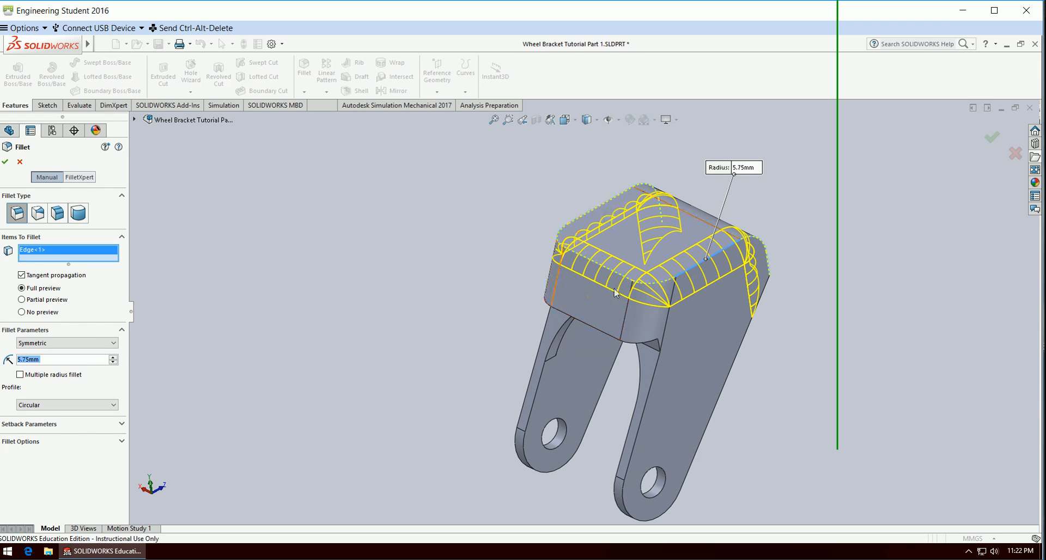
middle_drag(369, 289, 374, 320)
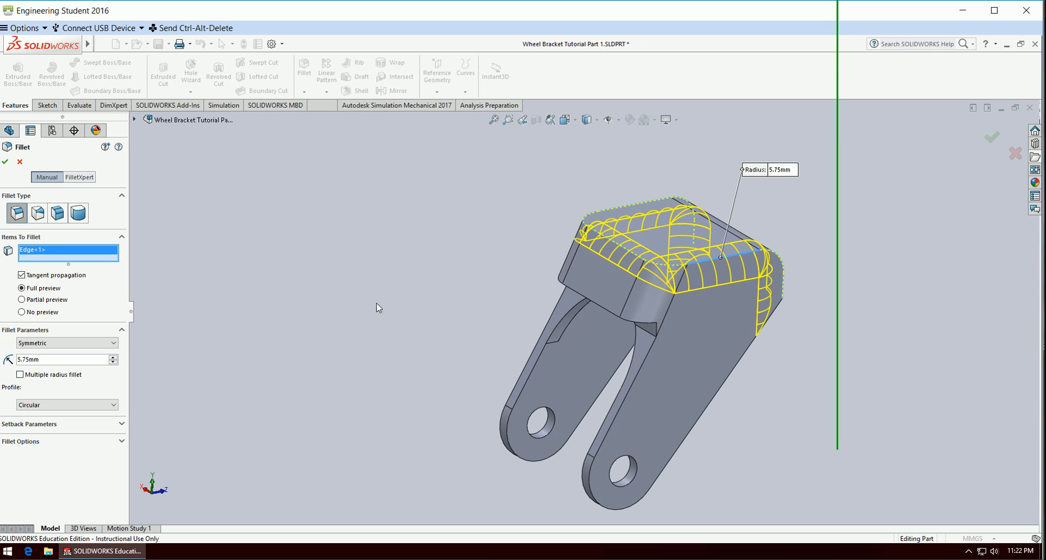
click(991, 141)
Start a new sketch on the bracket's flat top face, viewed normal to the sketch plane.
middle_drag(919, 328, 822, 388)
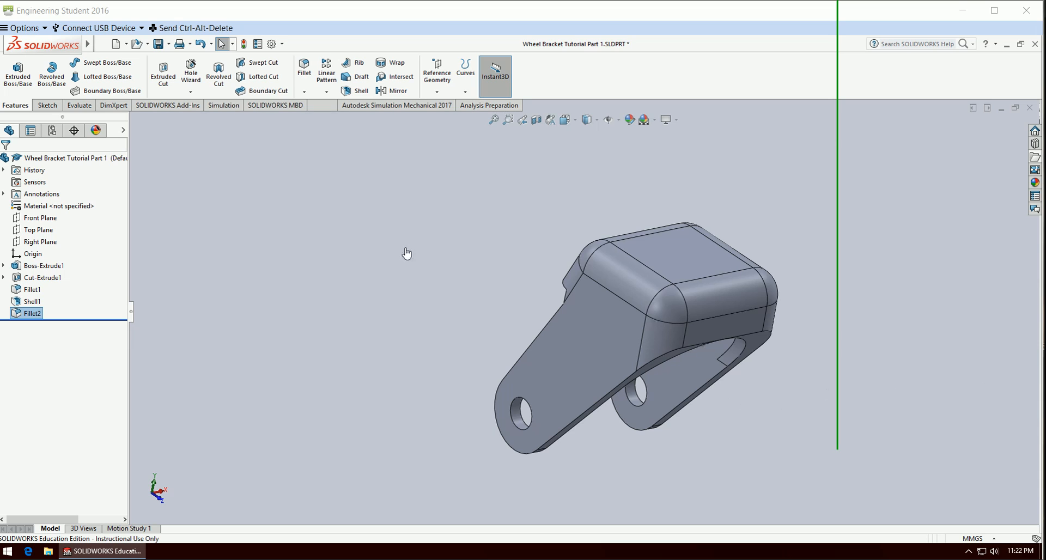
click(684, 255)
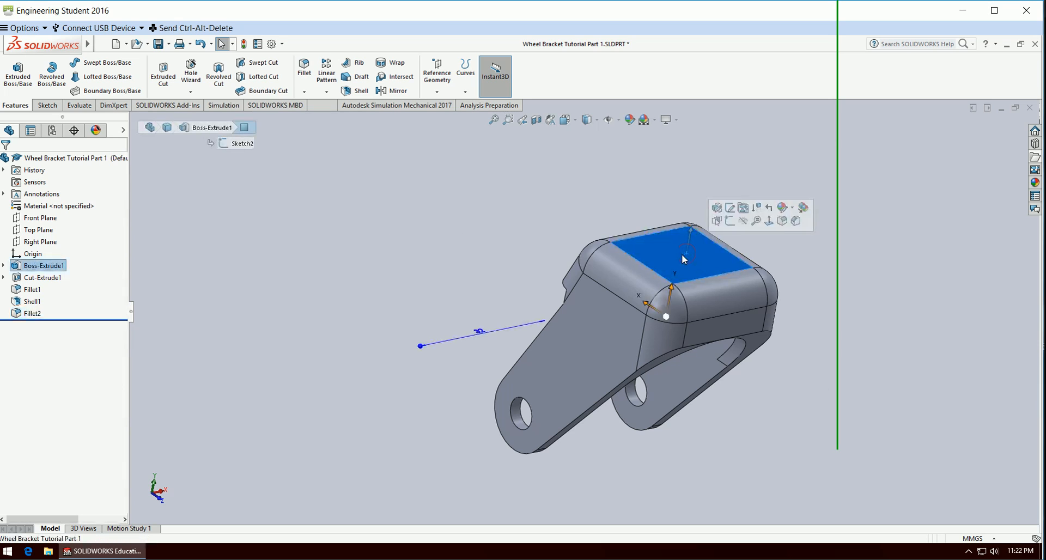
click(391, 291)
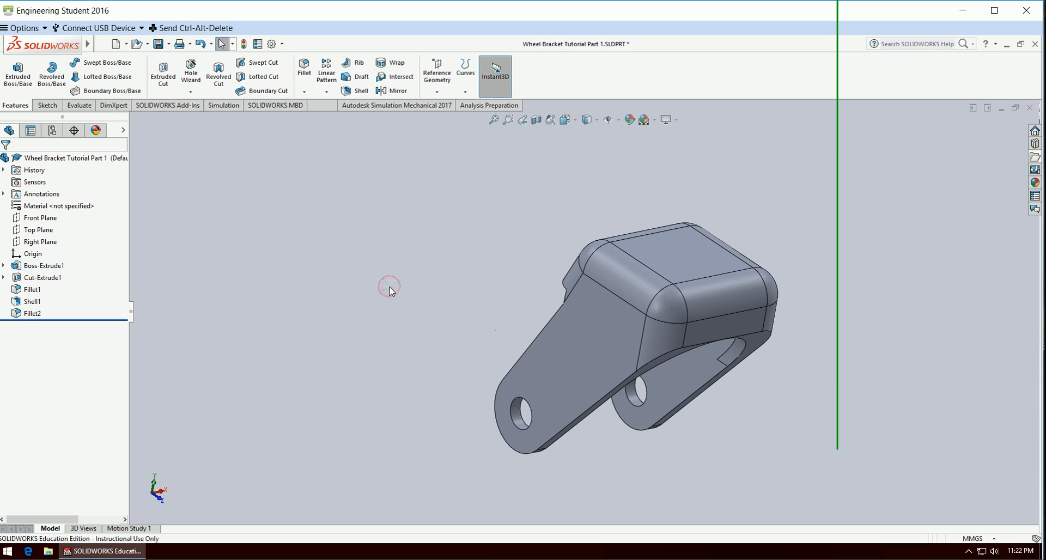
click(48, 106)
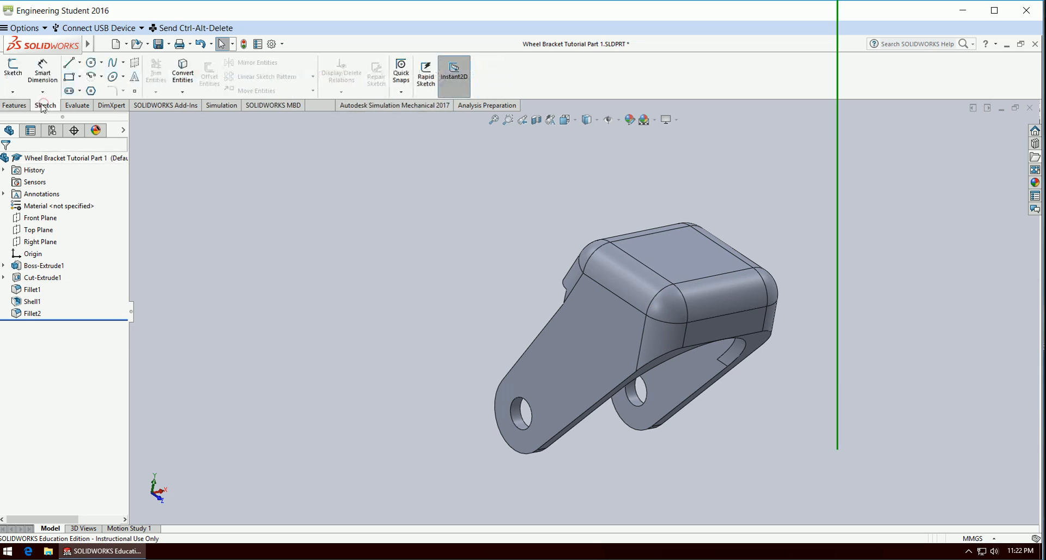
click(13, 70)
click(686, 264)
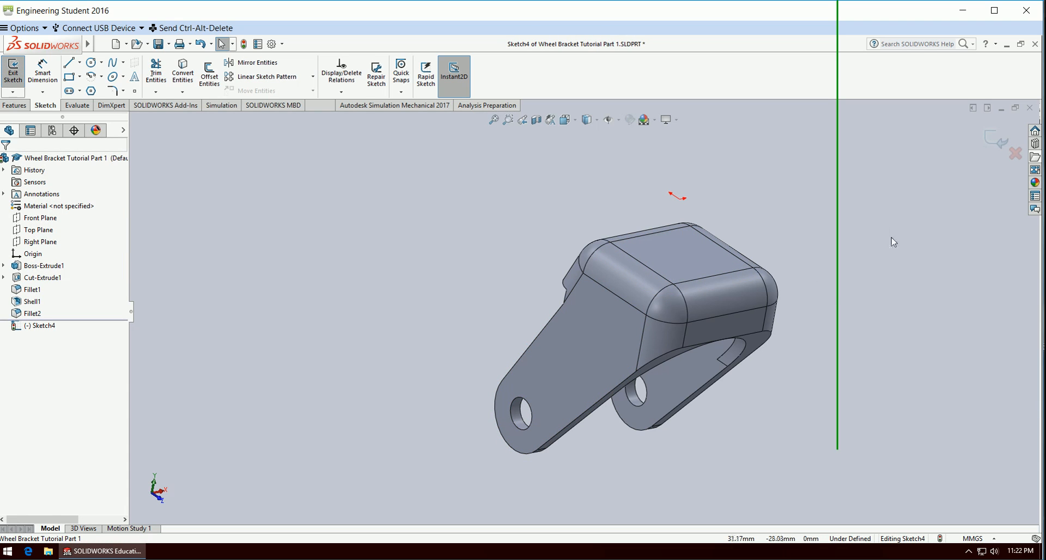
middle_drag(892, 238, 848, 349)
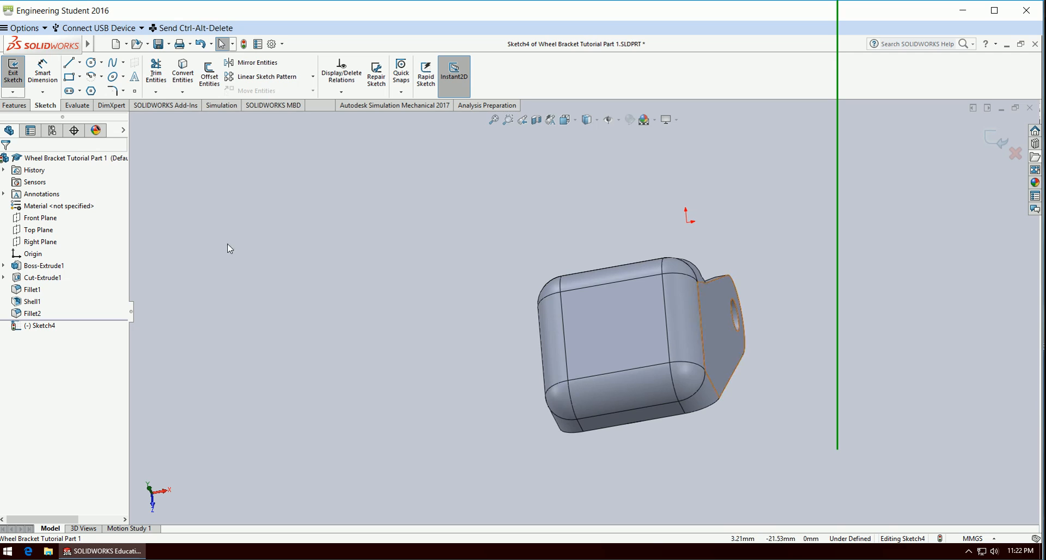
right_click(30, 327)
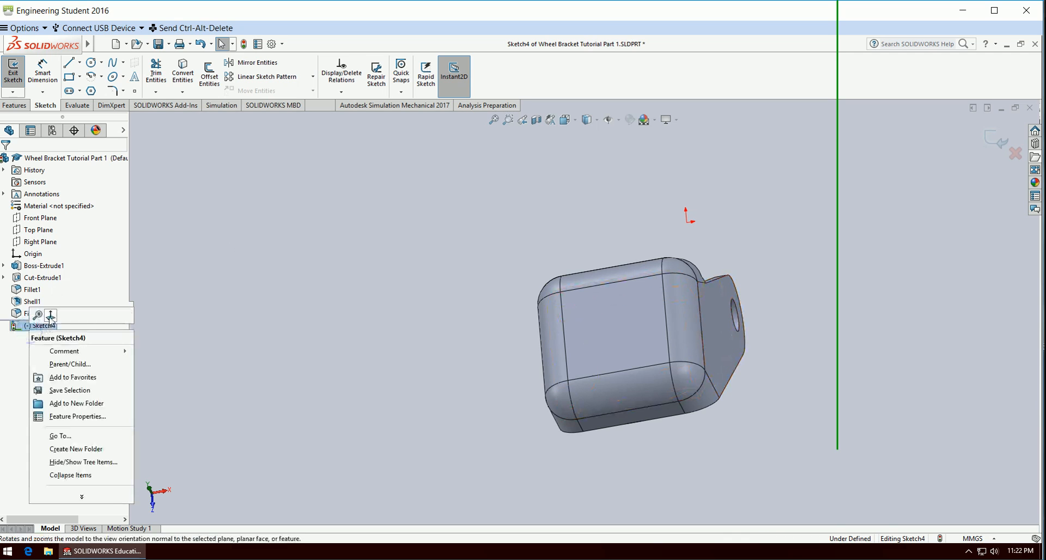
click(50, 315)
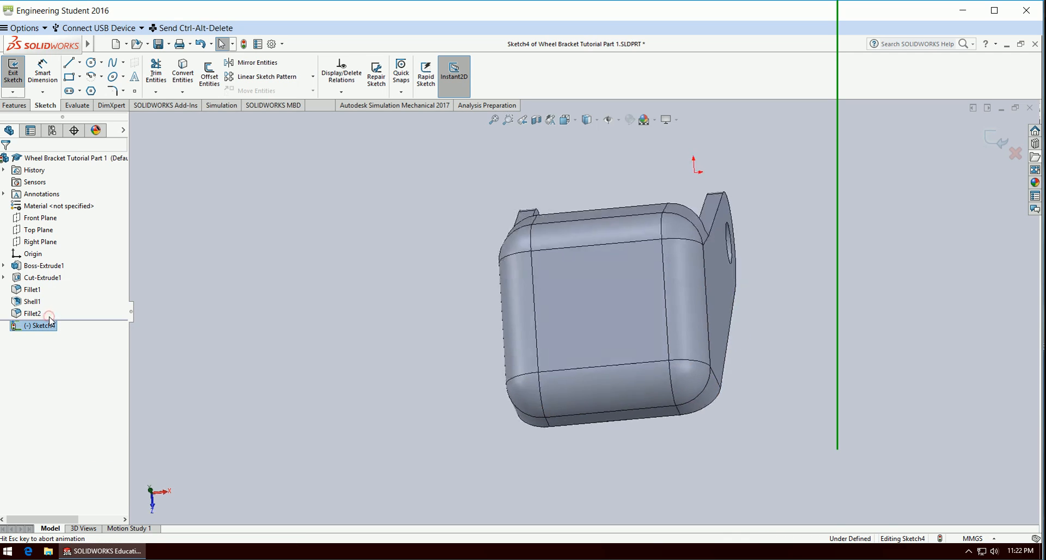
Sketch a circle on the flat top face and set its diameter to 6.35 mm.
click(91, 62)
click(554, 341)
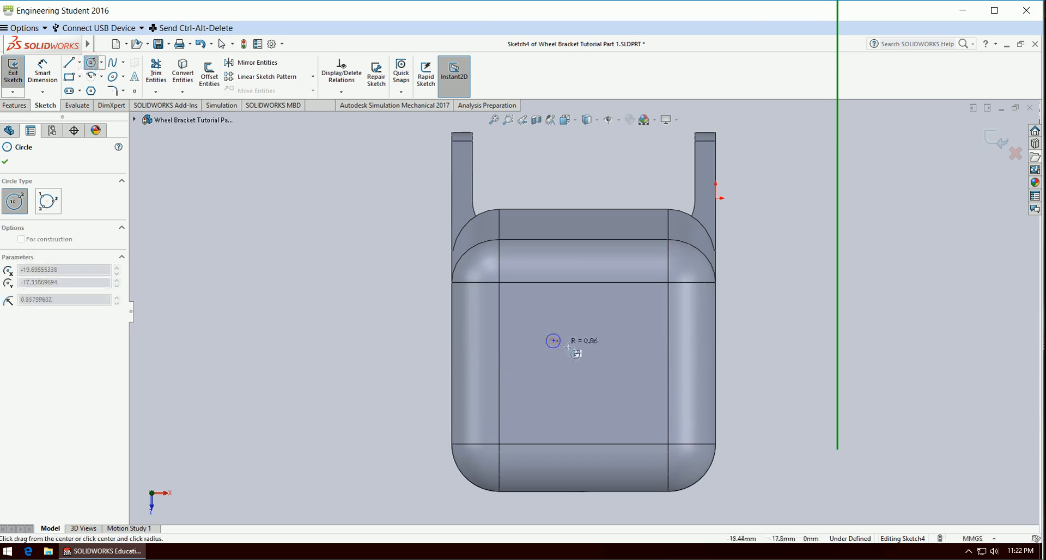
click(579, 371)
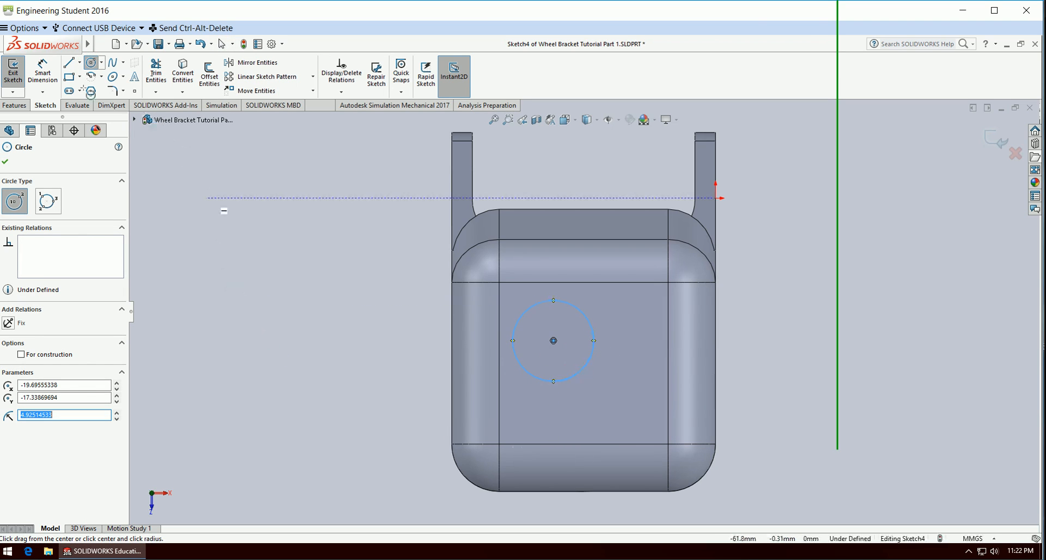
click(42, 73)
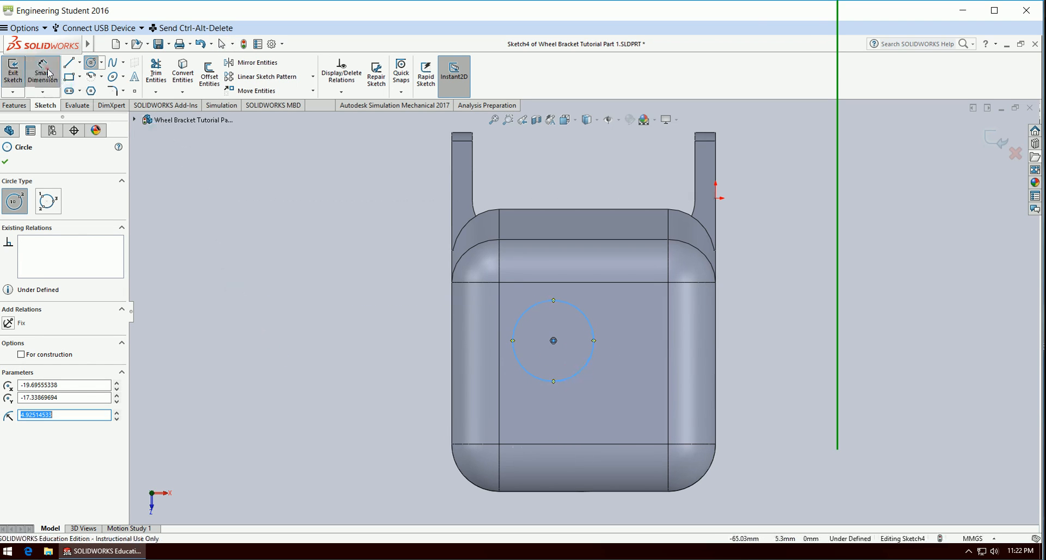
click(591, 324)
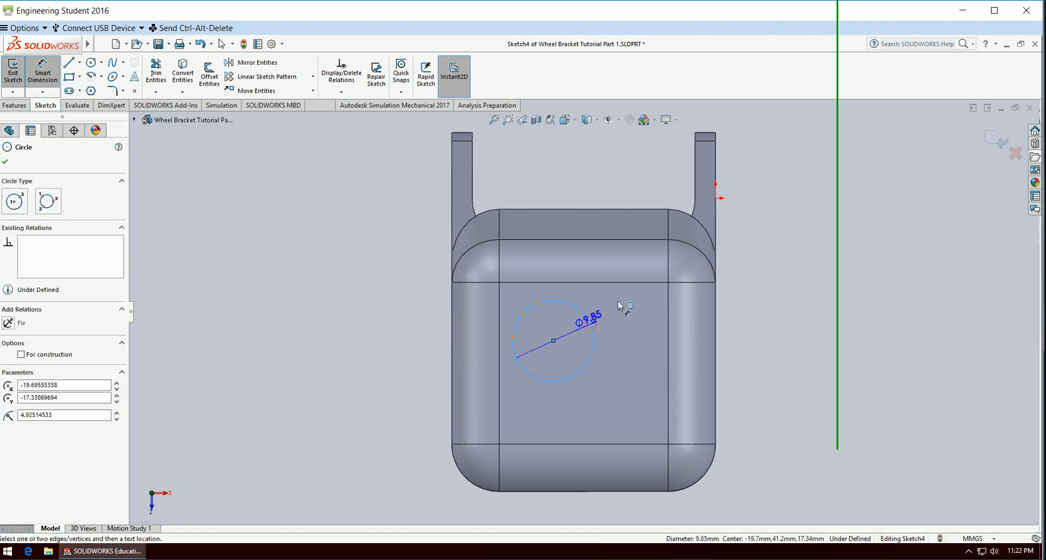
click(662, 199)
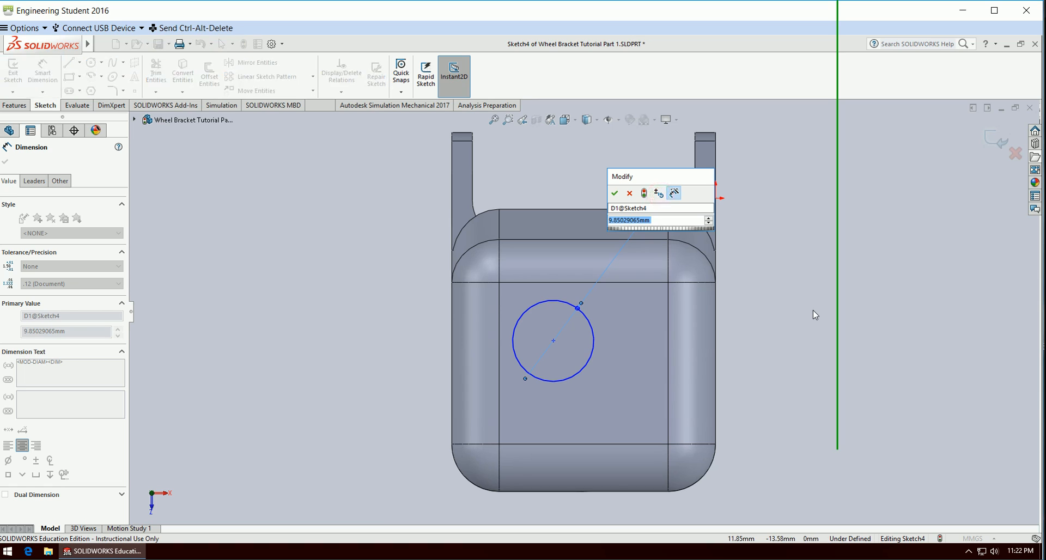
text(6.35)
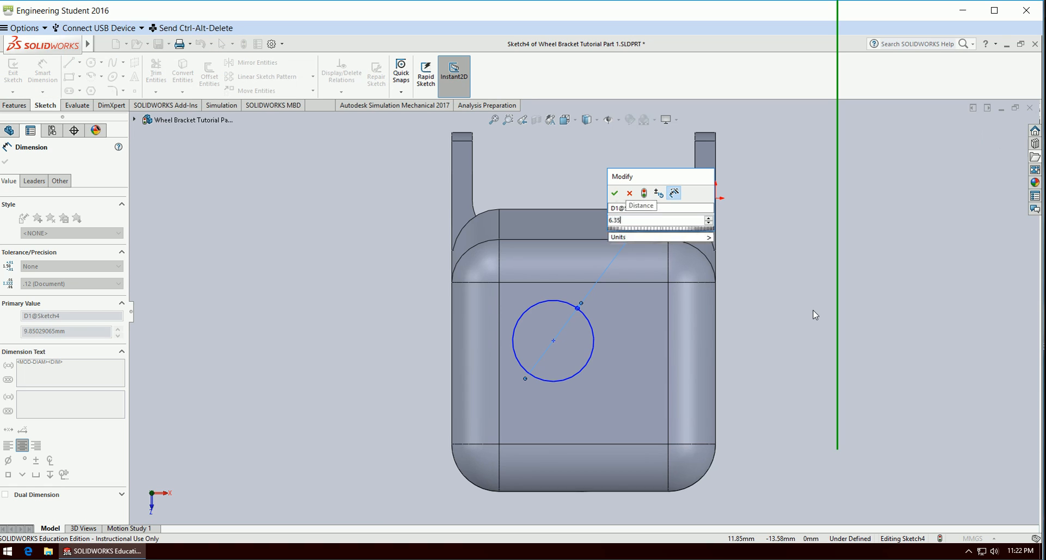
key(Return)
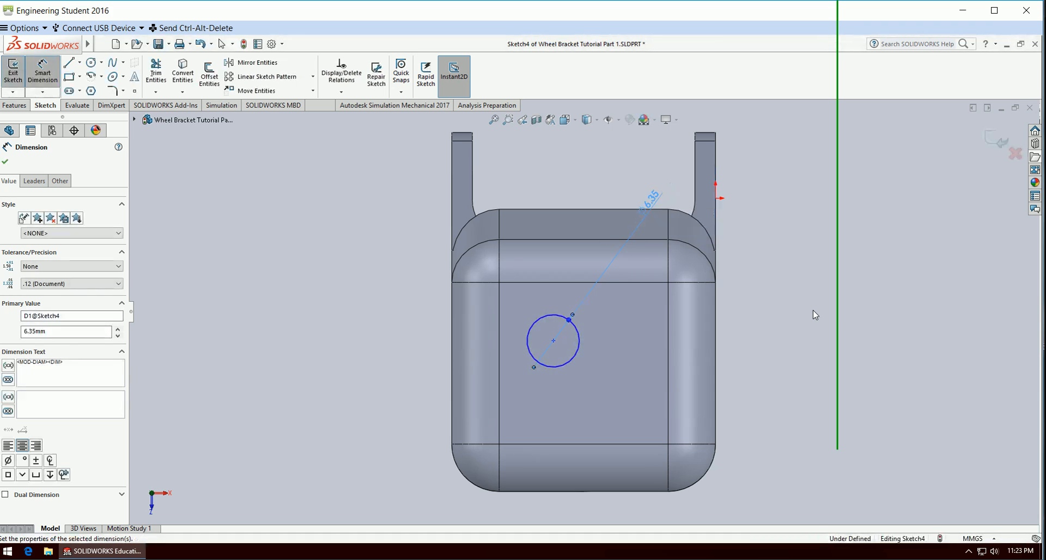
Dimension the circle's center 16 mm from the bracket's straight side edge nearest the sketch origin.
click(553, 341)
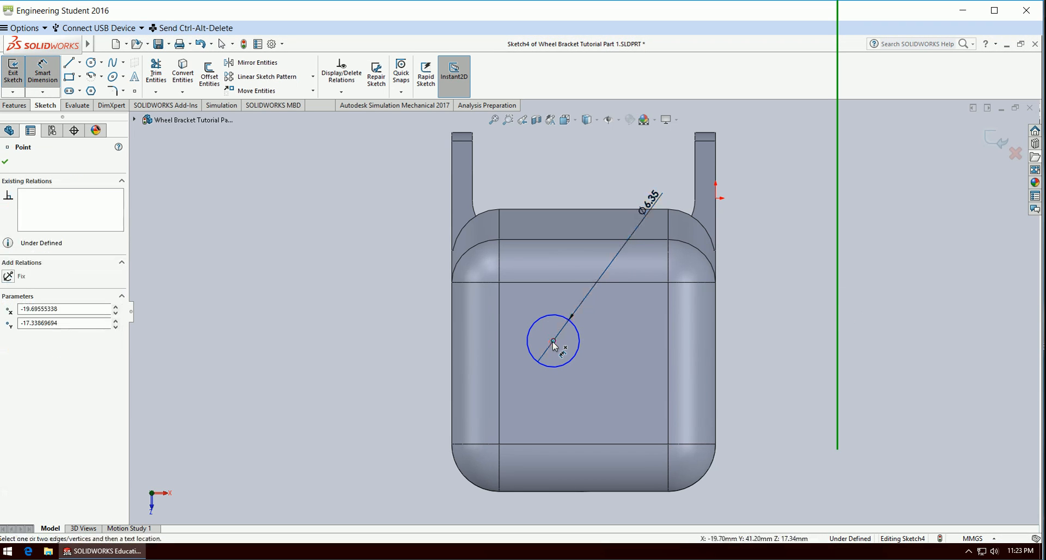
click(716, 395)
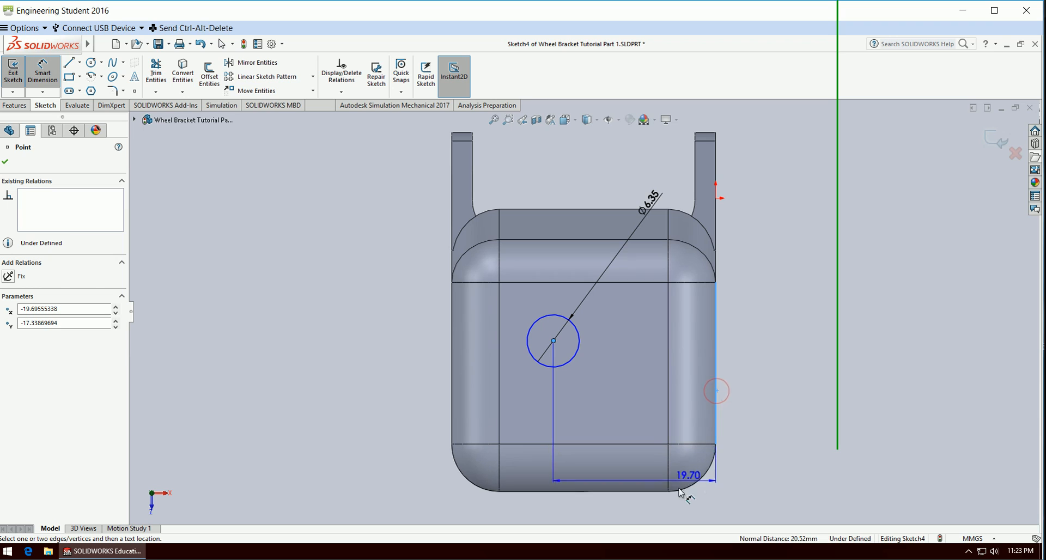
click(641, 515)
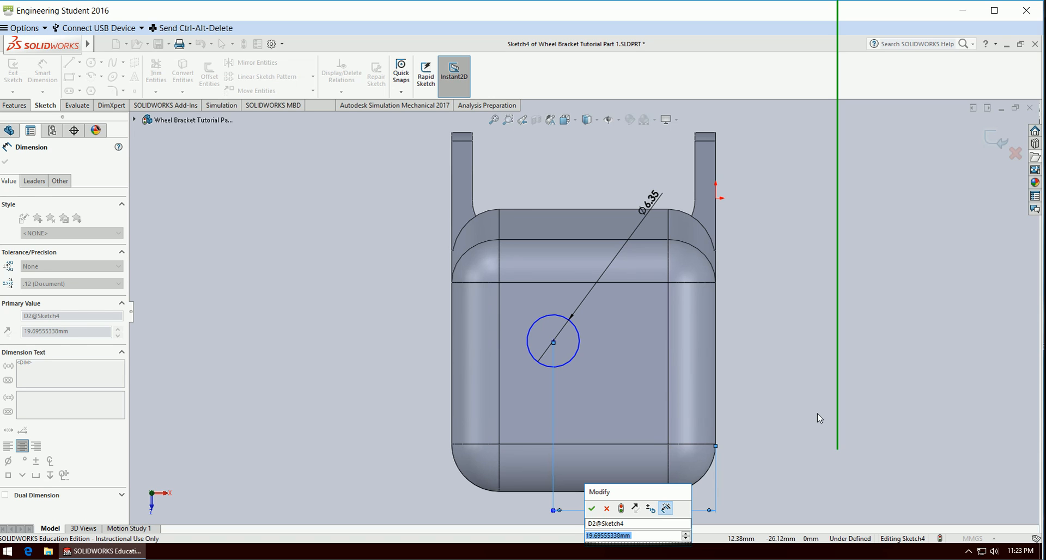
text(16)
key(Return)
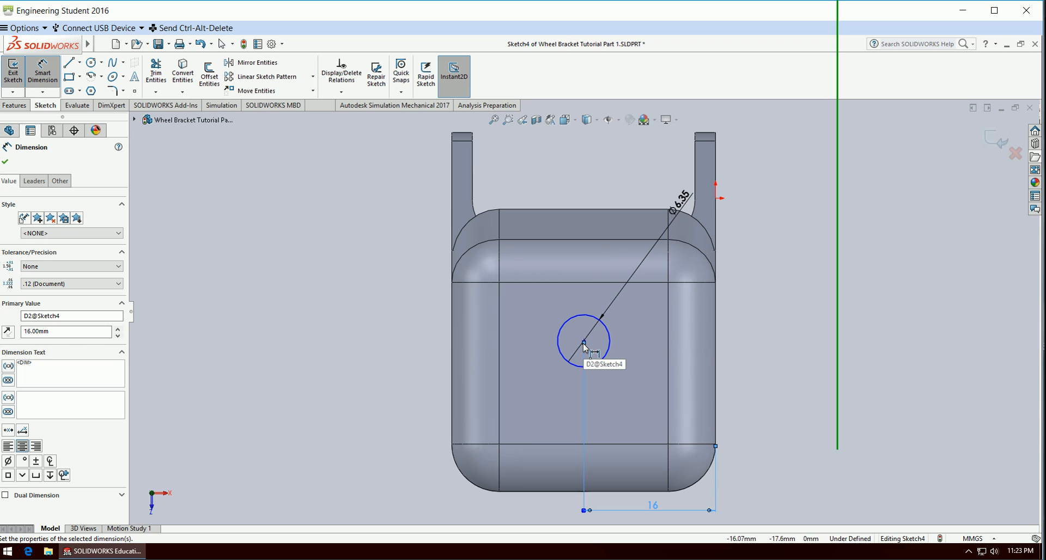
key(Escape)
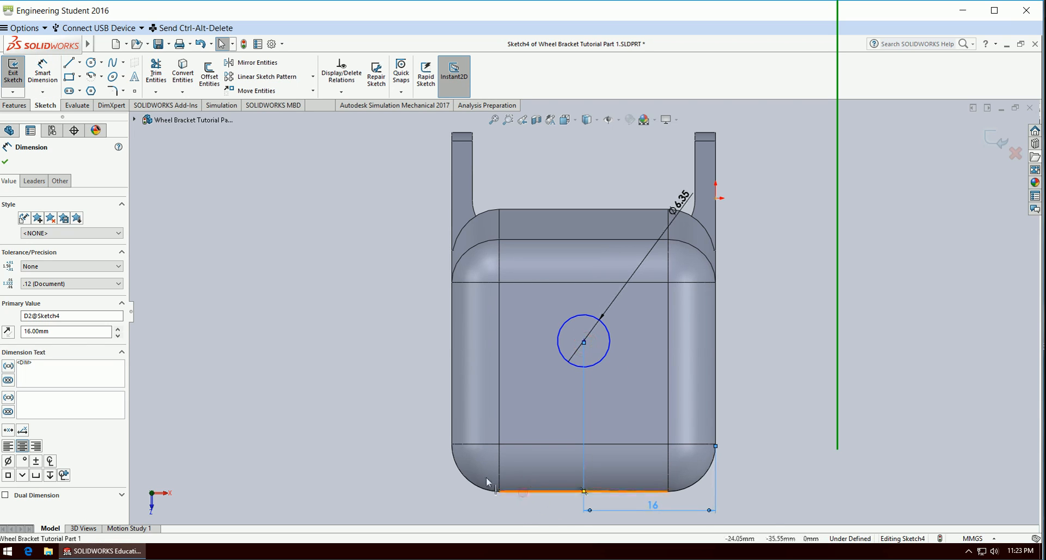
Dimension the circle's center 15 mm from the bracket's straight outer edge opposite the legs and finish the sketch.
click(584, 341)
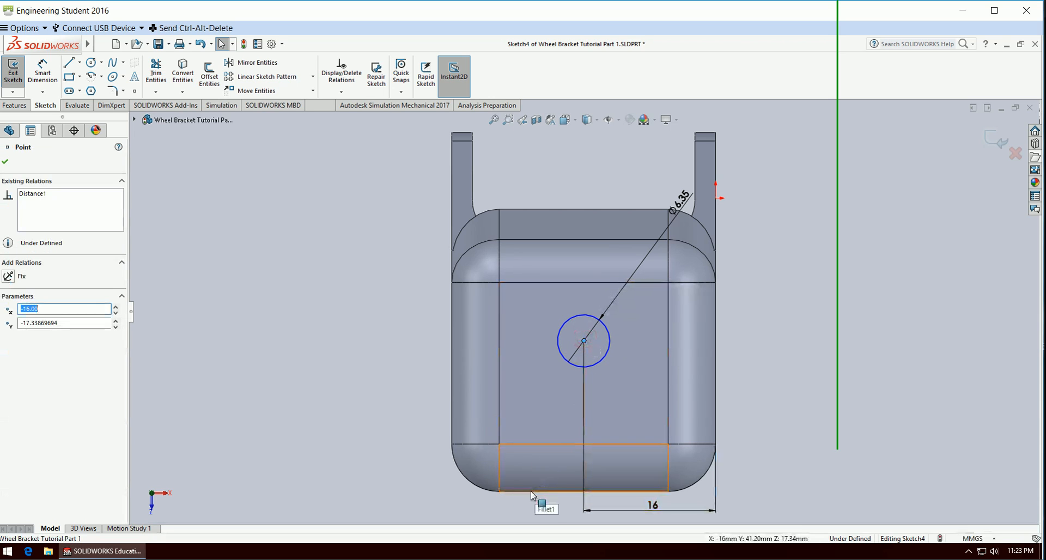
click(43, 72)
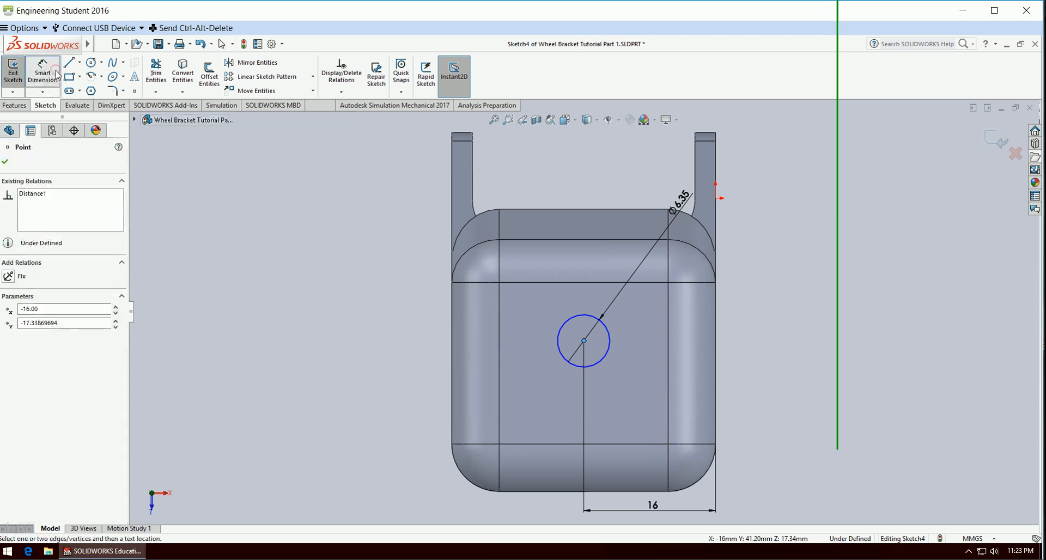
click(563, 491)
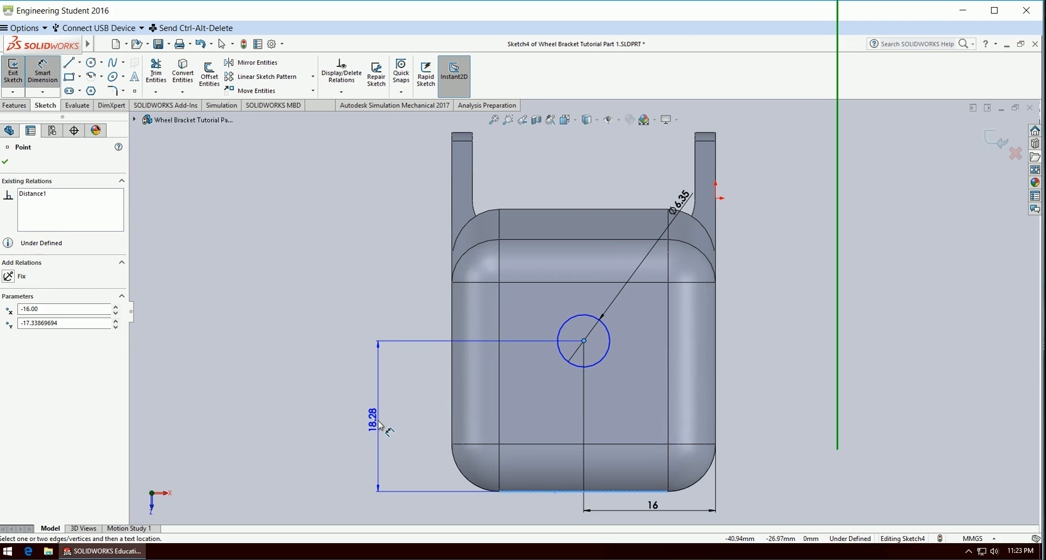
click(376, 424)
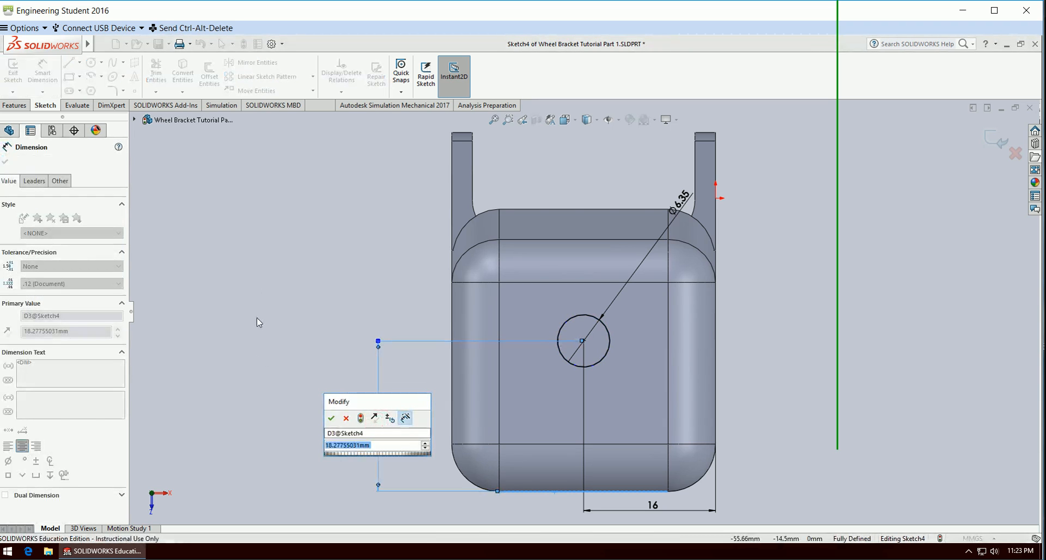
text(15)
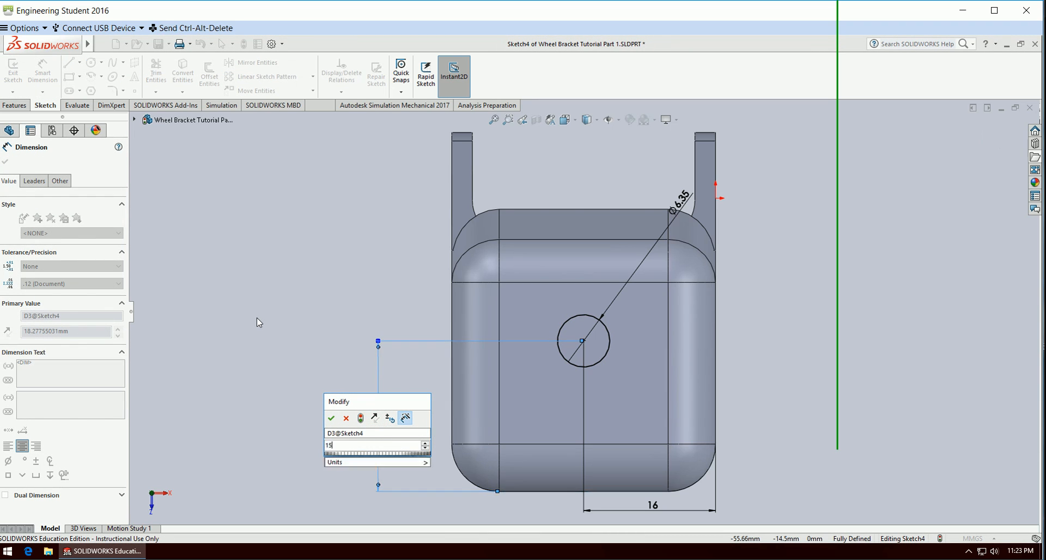
key(Return)
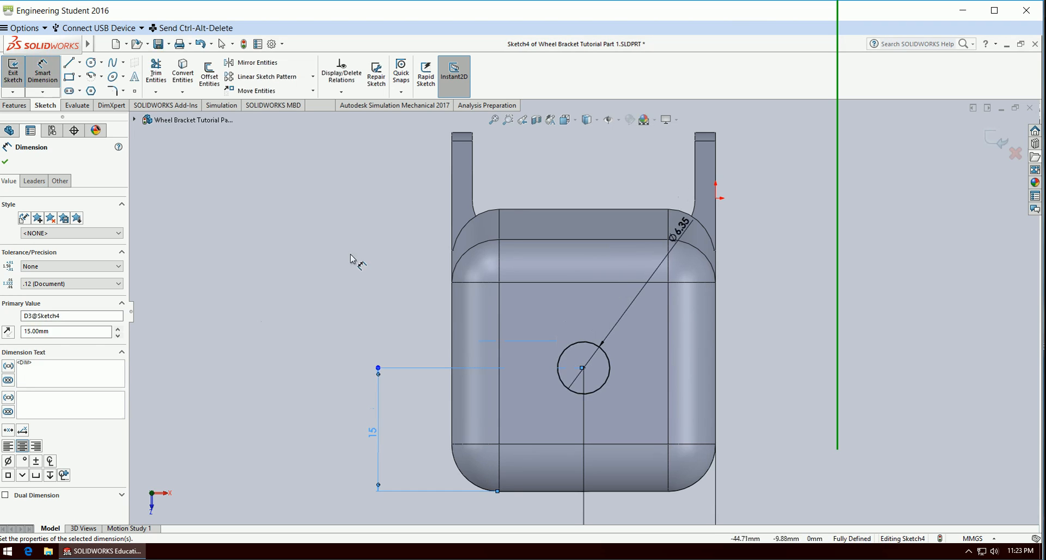
key(f)
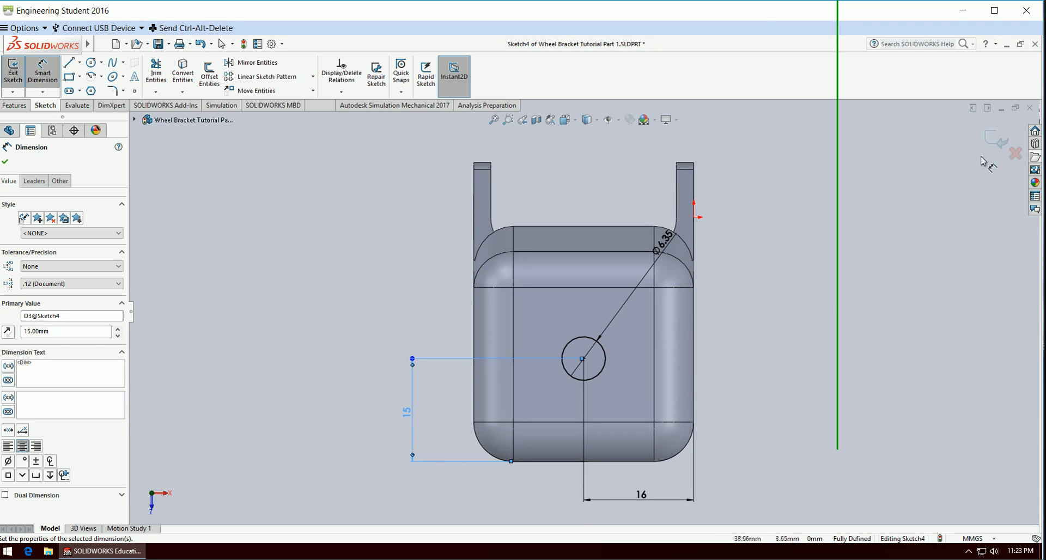
click(995, 139)
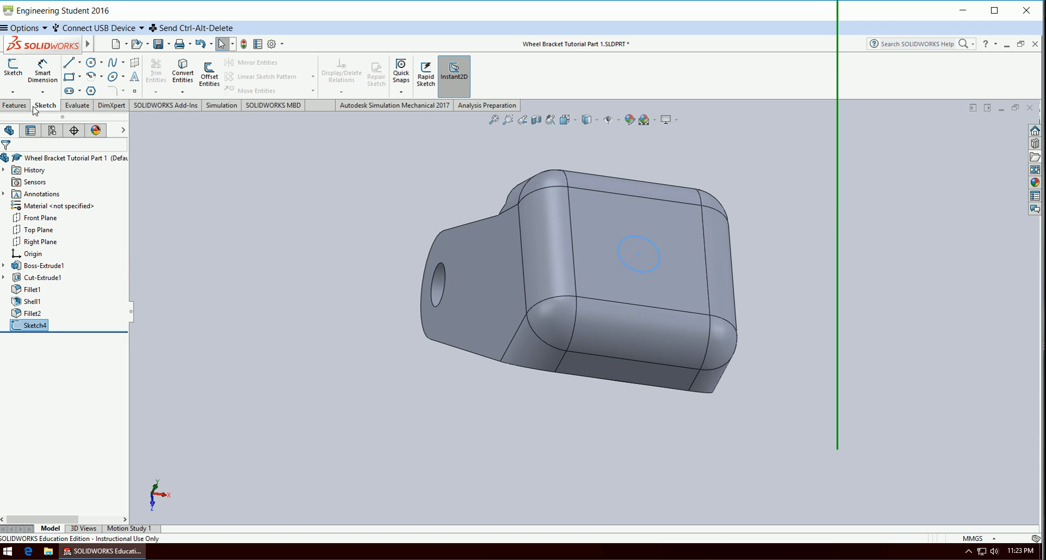
Cut-extrude the circle through all of the bracket to make the hole in the flat top face.
click(15, 105)
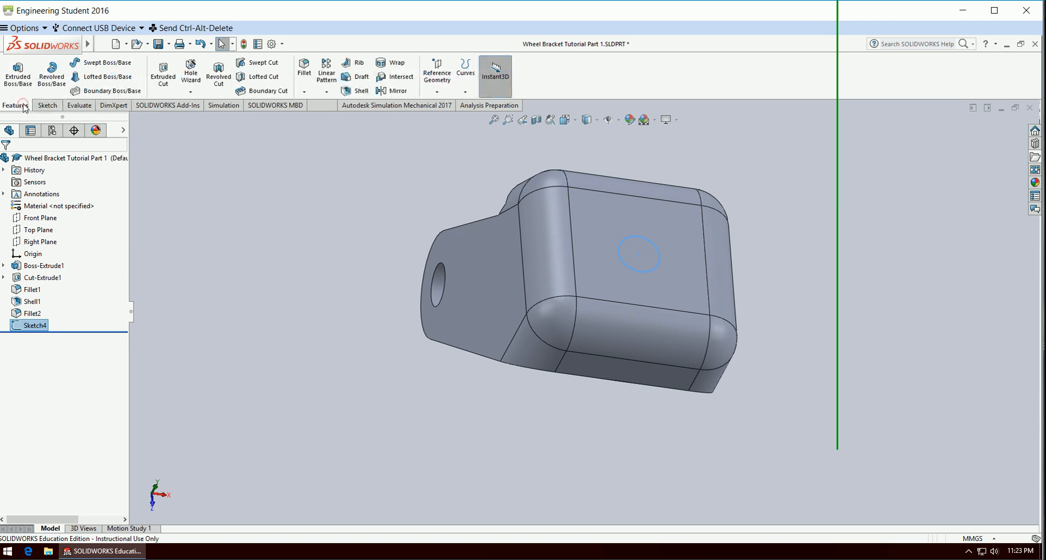
click(164, 71)
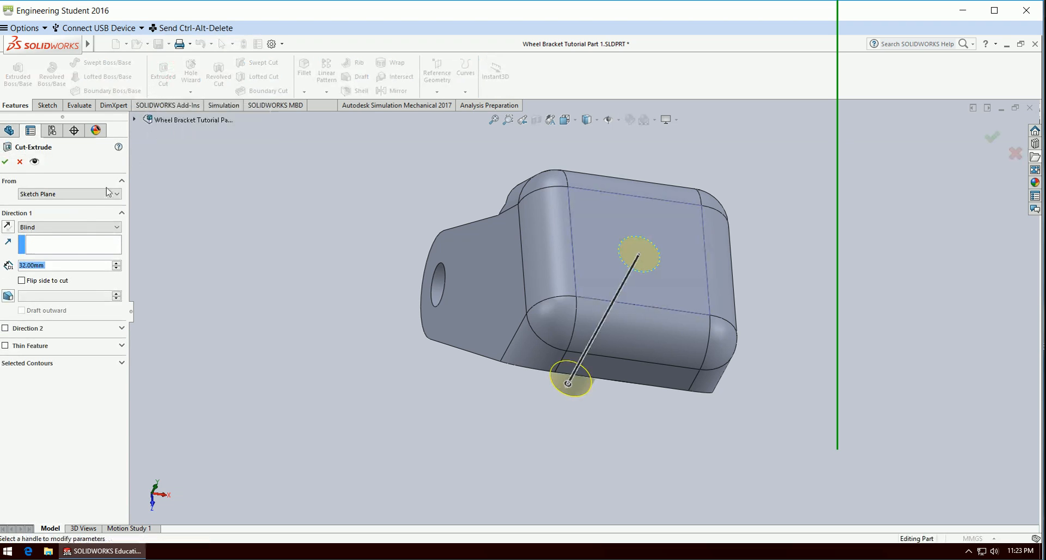
click(65, 228)
click(58, 241)
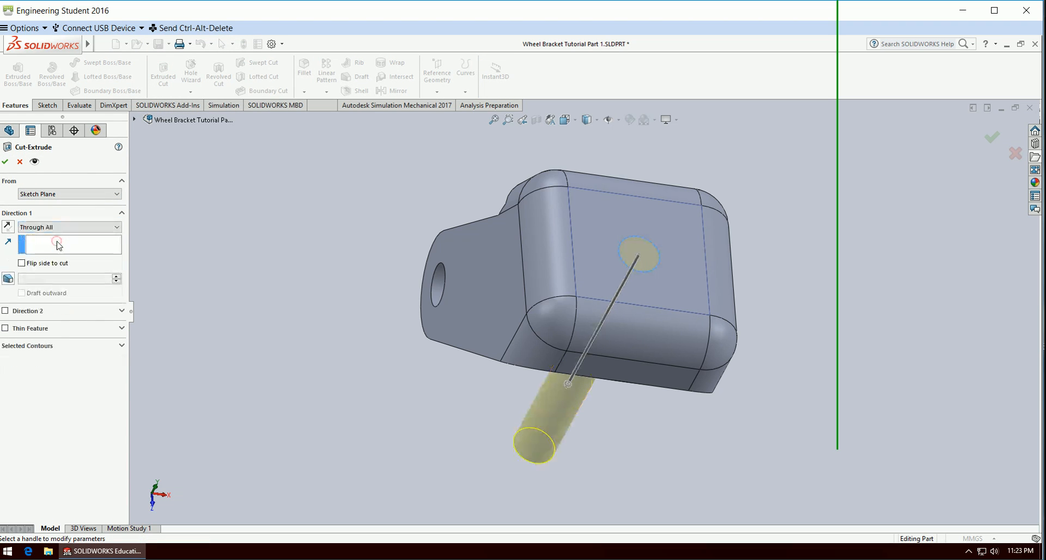
click(991, 141)
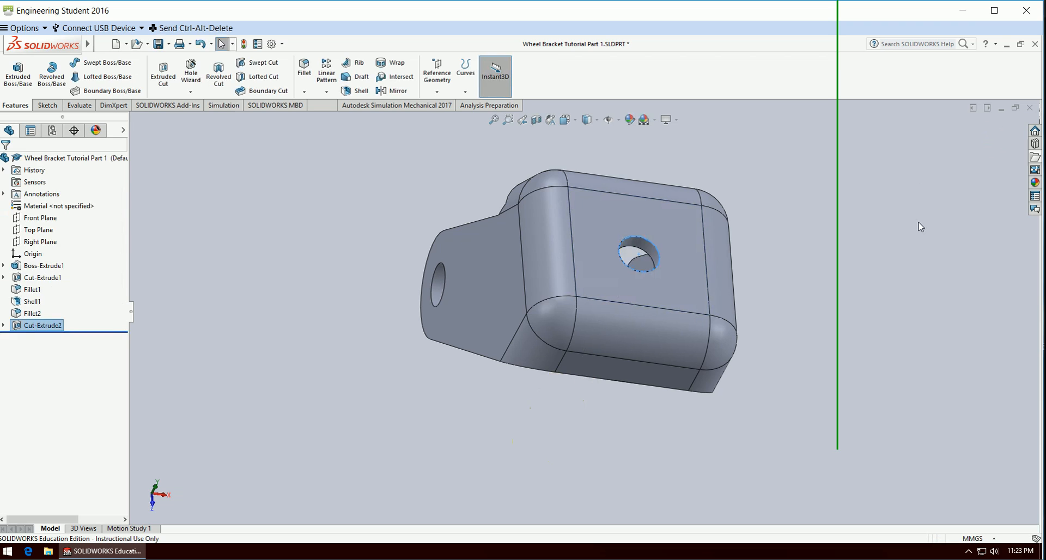
click(956, 336)
Start a new sketch on the planar face bordering the wheel arch, viewed normal to the sketch plane.
middle_drag(955, 329, 826, 329)
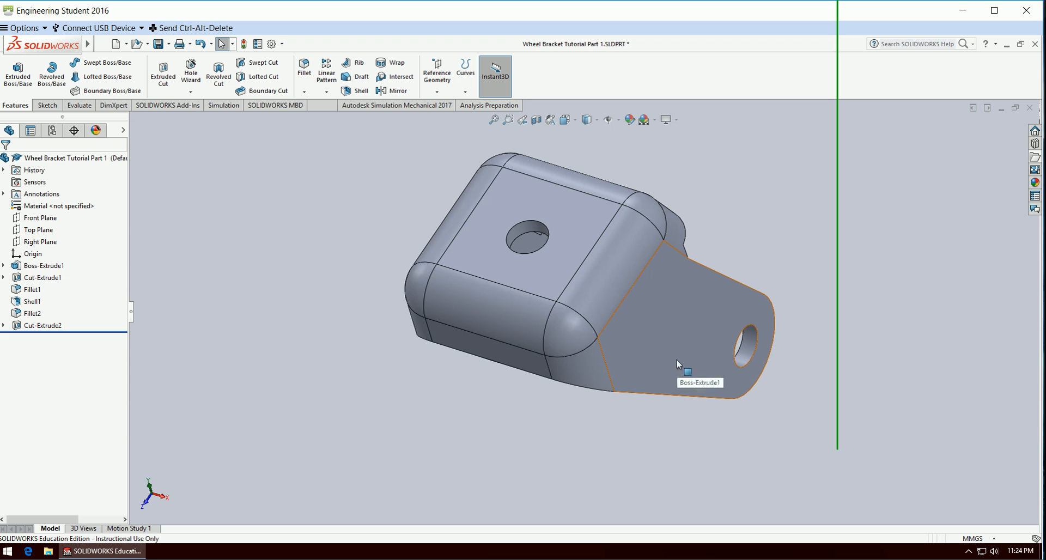
middle_drag(852, 361, 641, 287)
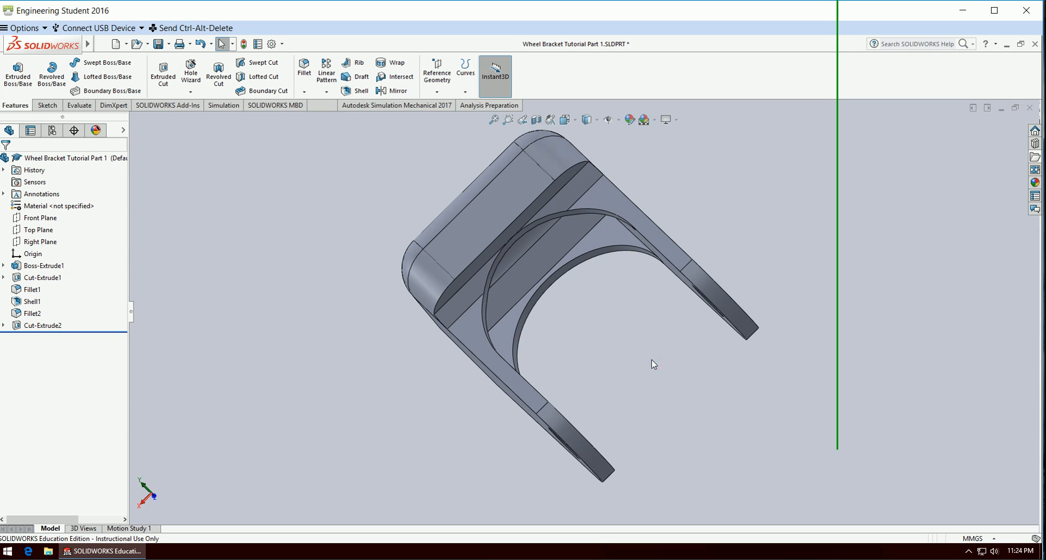
middle_drag(659, 368, 586, 277)
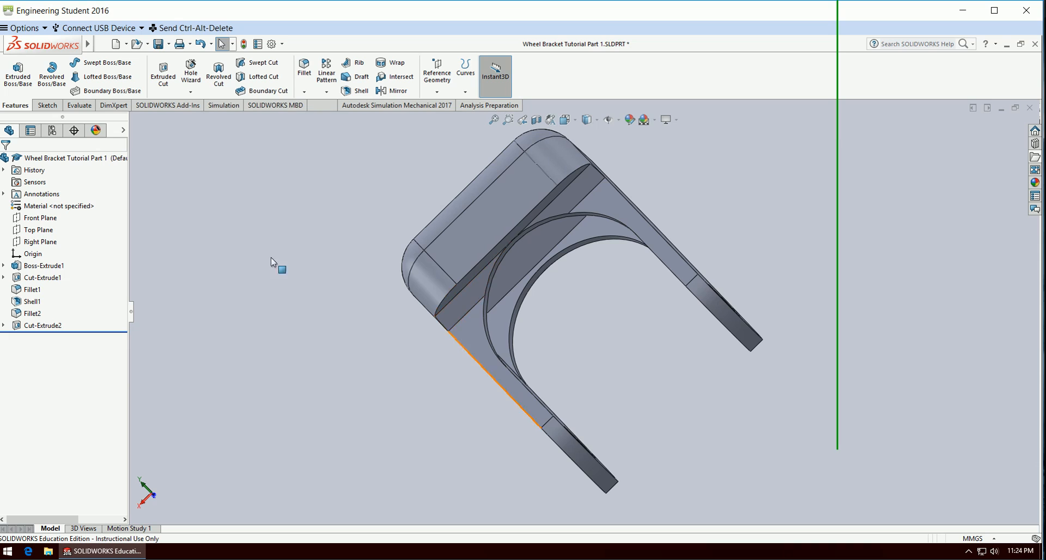
click(47, 105)
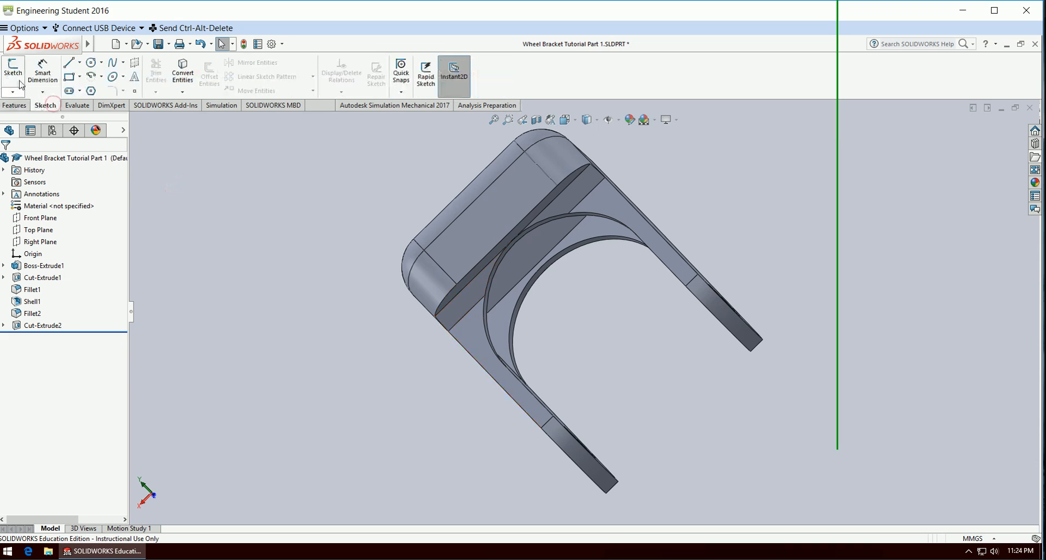
click(14, 74)
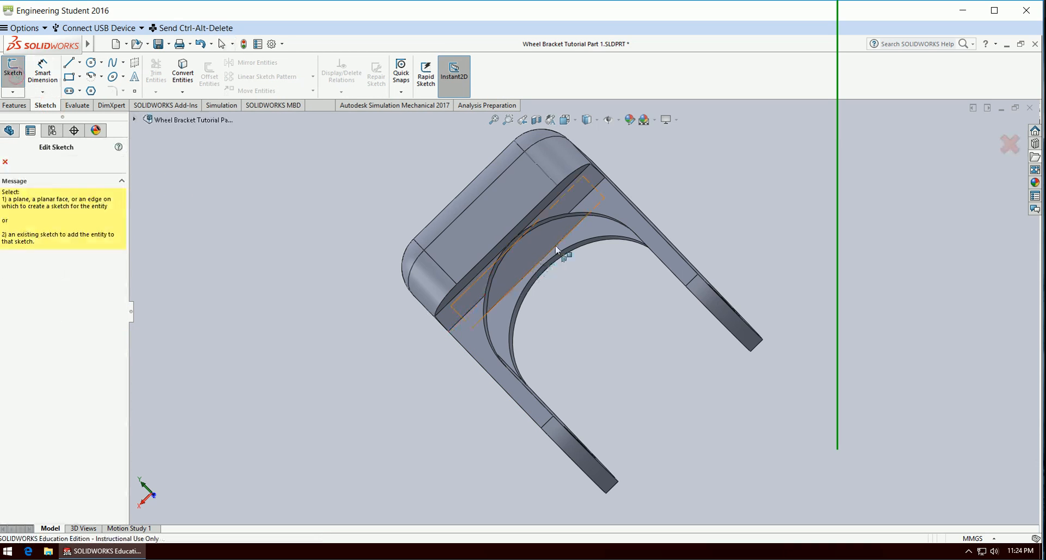
click(568, 201)
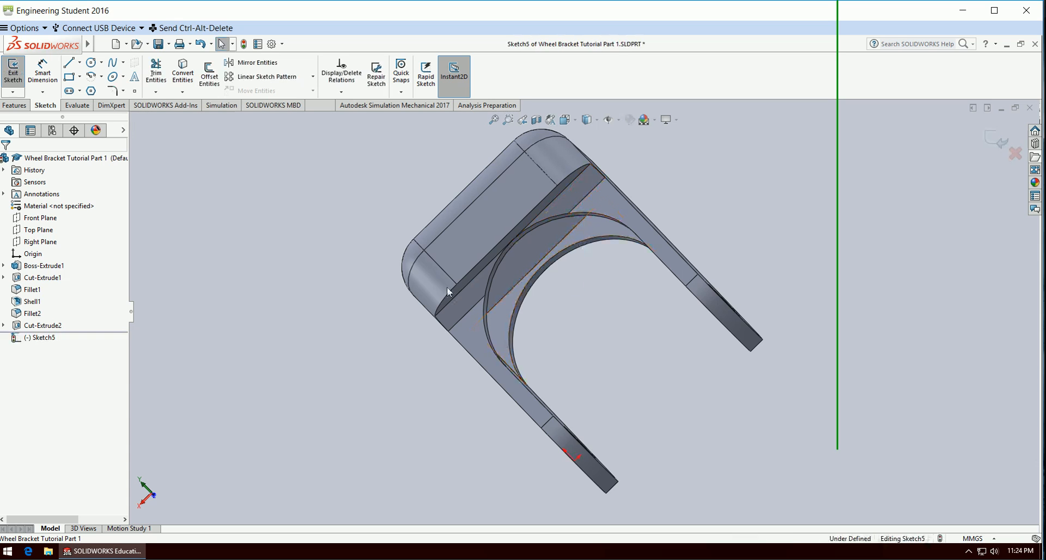
right_click(34, 338)
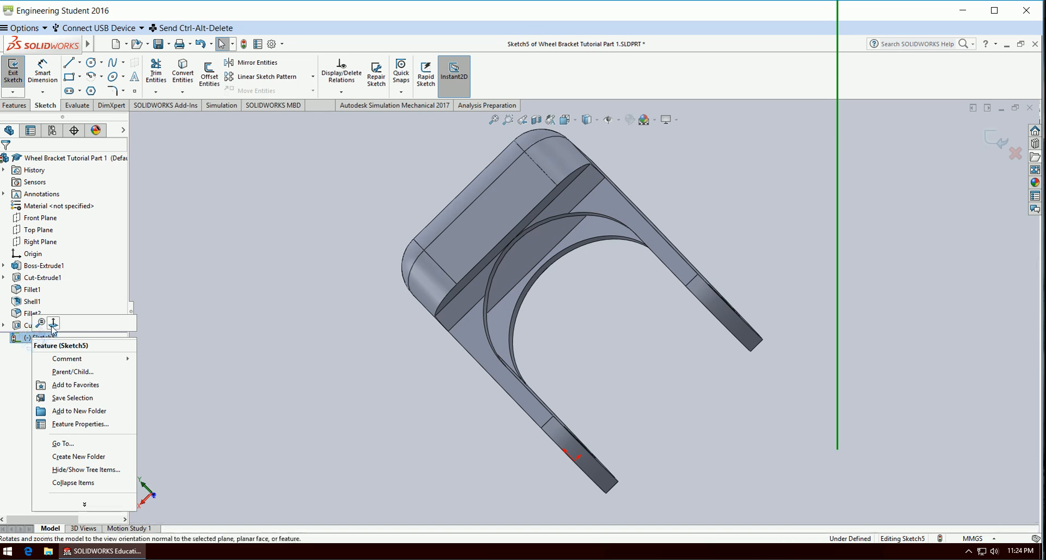
click(54, 329)
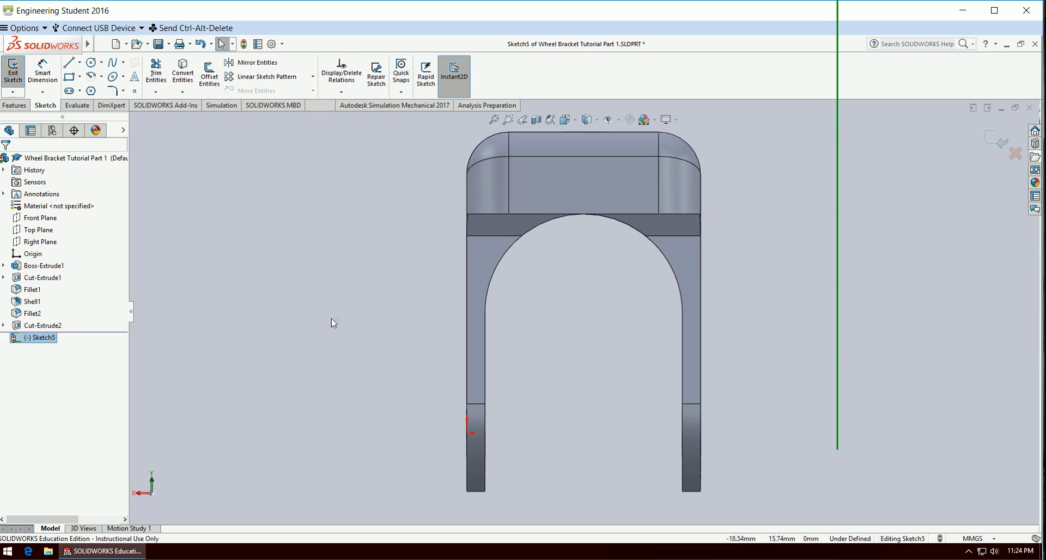
Sketch a corner rectangle about 26.5 by 13.5 mm from the arch's right lower endpoint up to the straight edge above the arch.
click(69, 77)
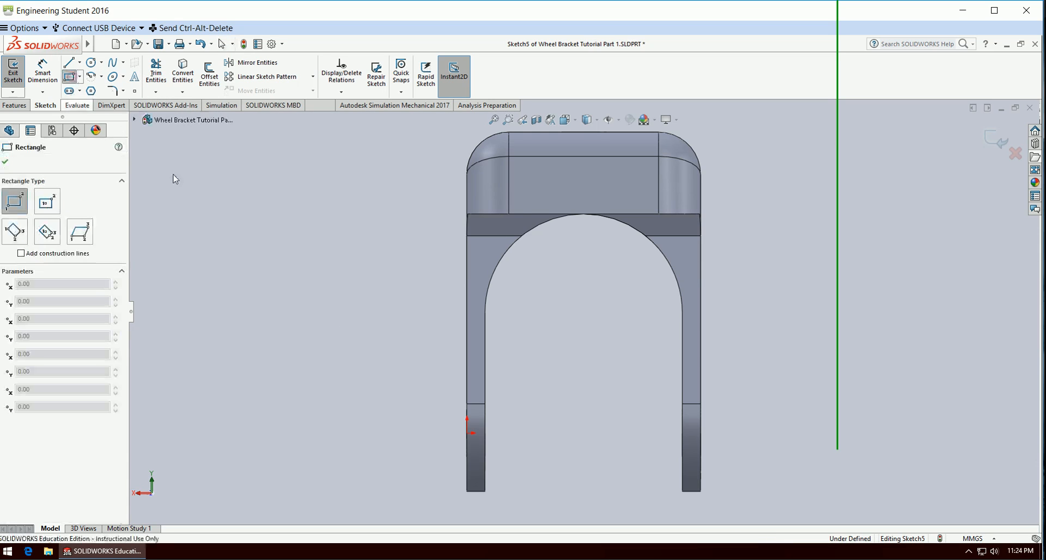
click(683, 313)
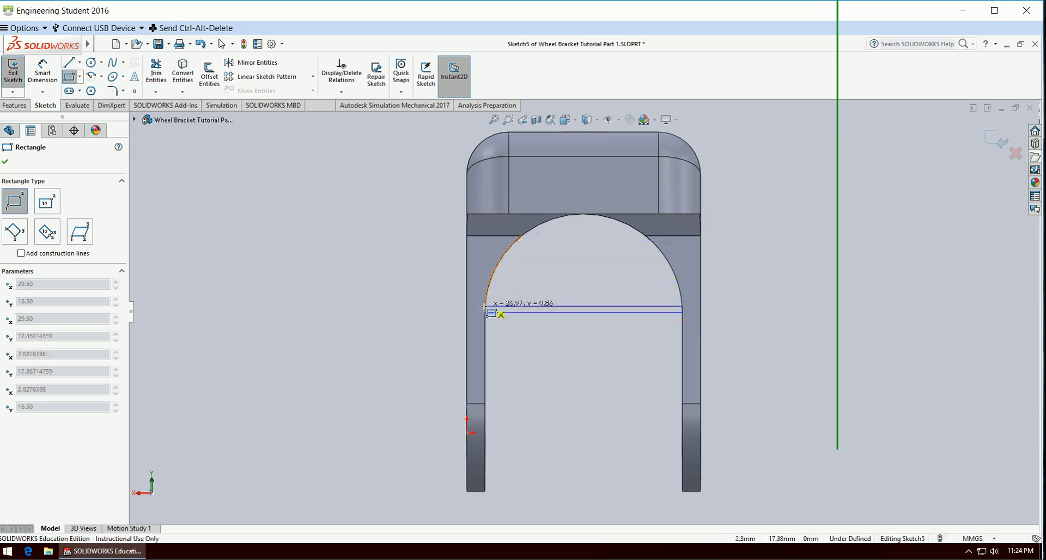
click(488, 214)
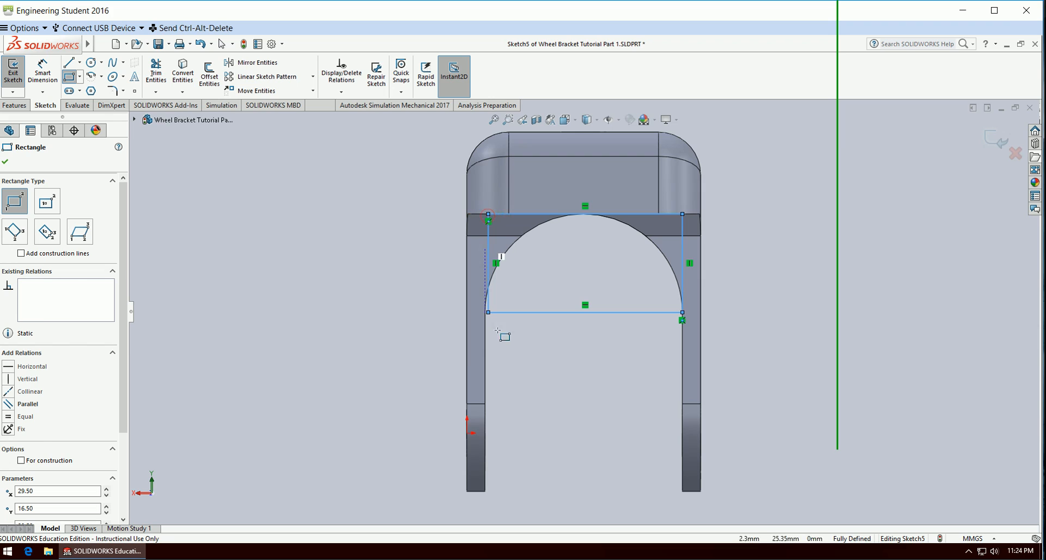
key(Escape)
scroll(527, 277, down, 4)
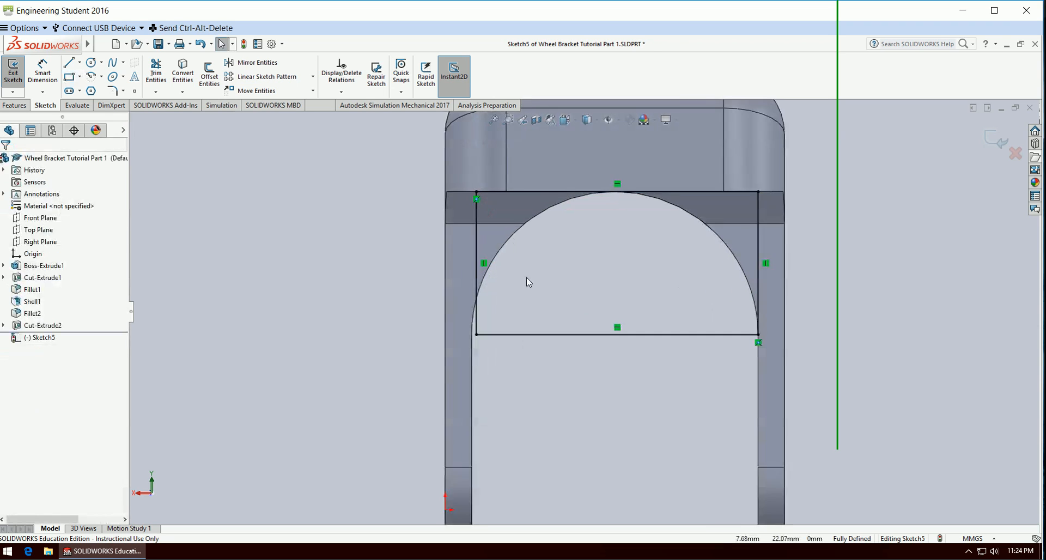
Add a collinear relation between the rectangle's left side and the inner edge of the adjacent bracket leg.
click(461, 350)
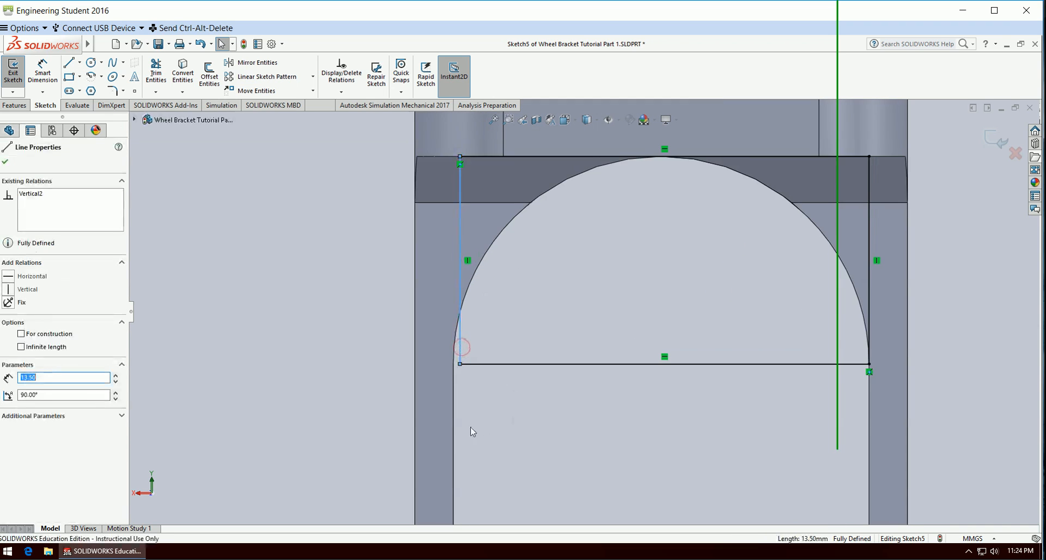
ctrl+click(451, 431)
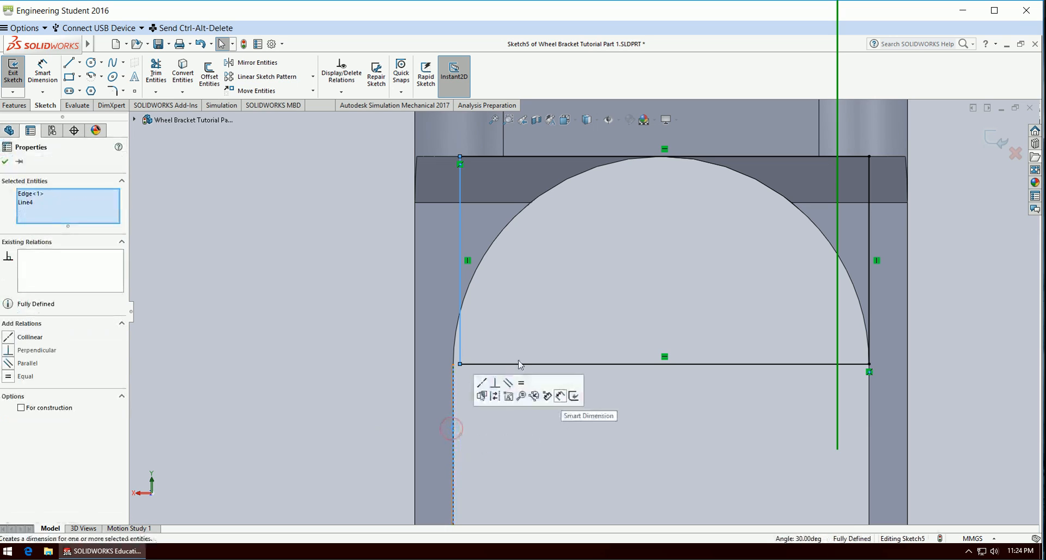
click(14, 342)
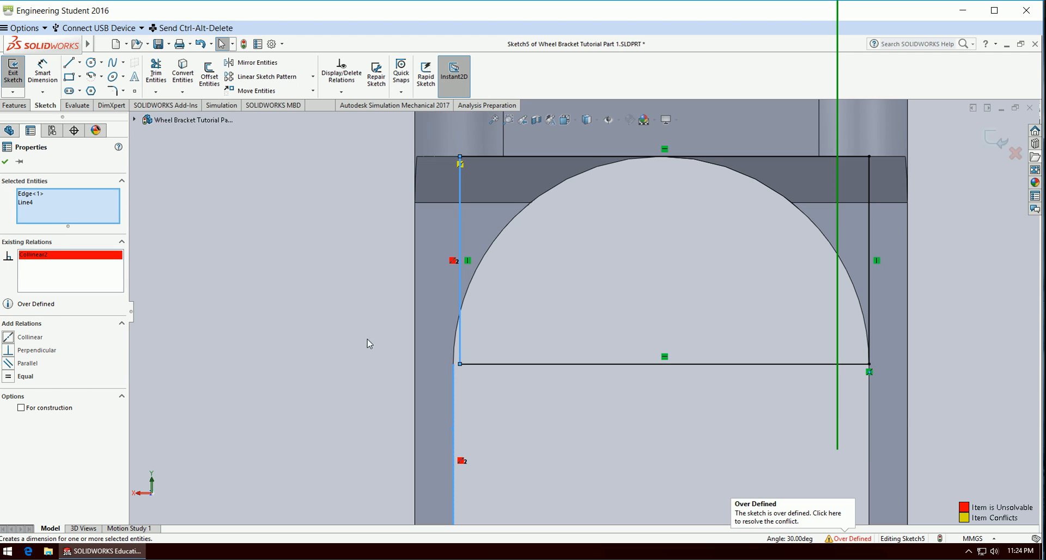
click(1015, 154)
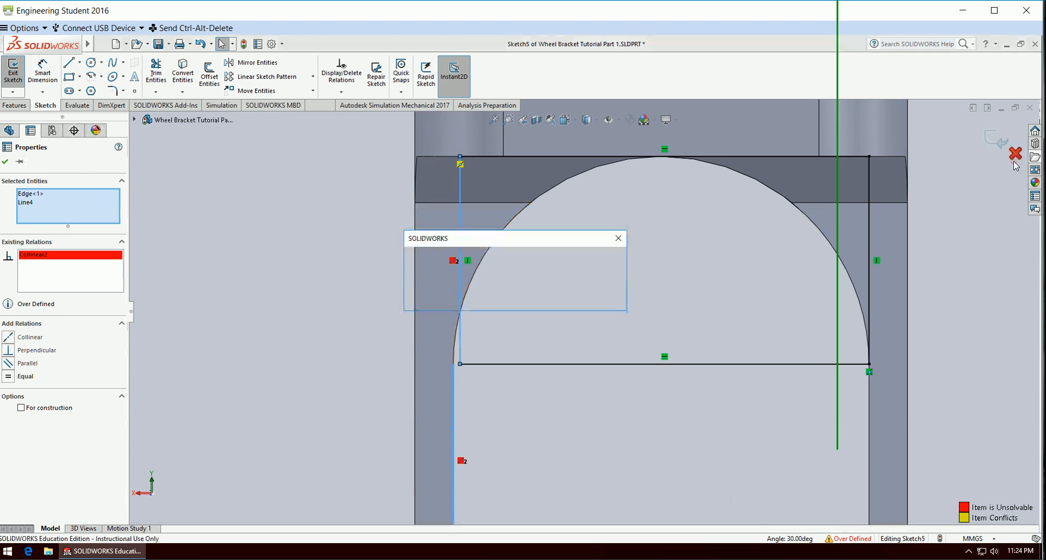
click(603, 301)
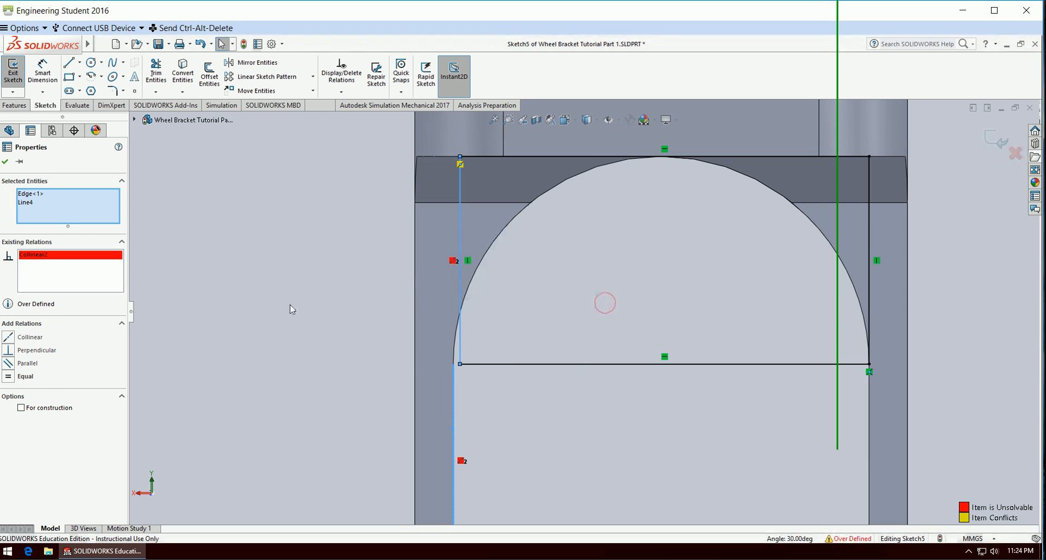
click(217, 309)
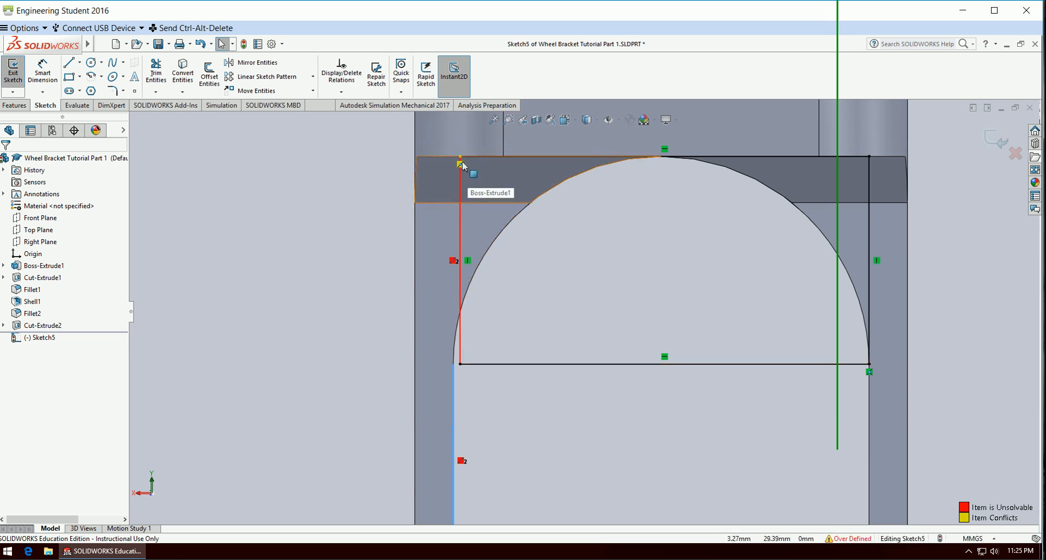
Delete the midpoint relation from the rectangle's upper-left corner point to resolve the sketch conflict.
drag(460, 161, 498, 196)
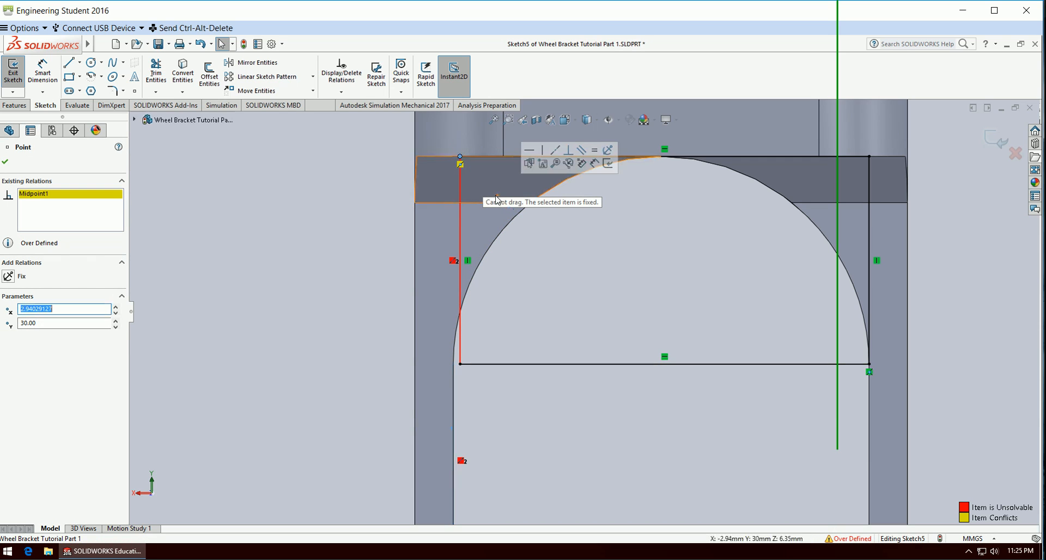
click(48, 195)
key(Delete)
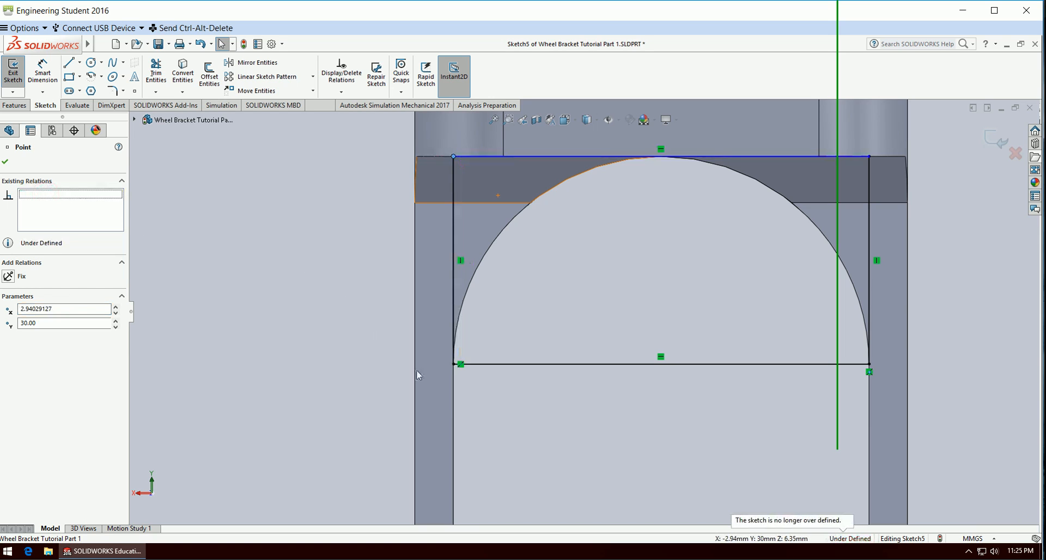
click(261, 277)
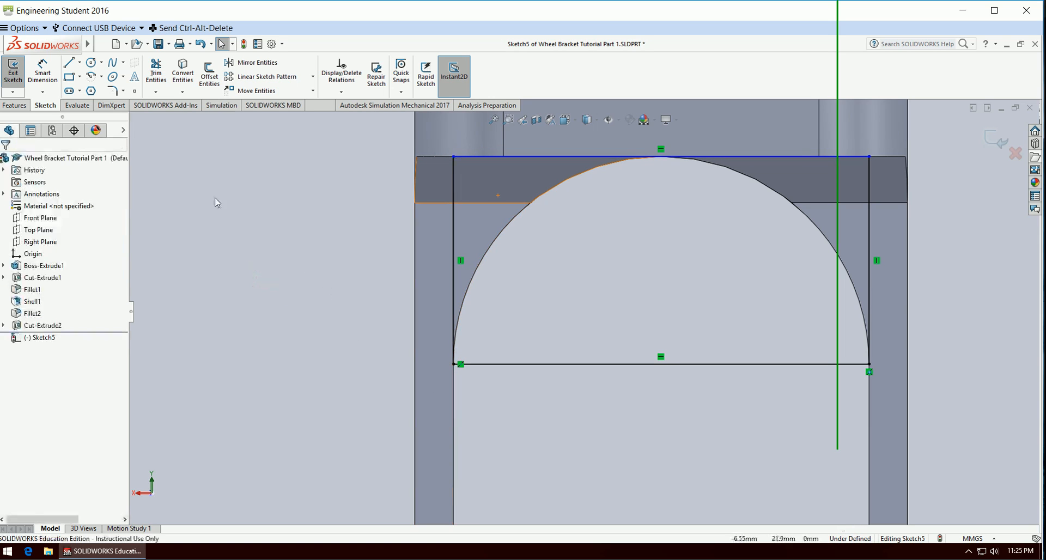
Try to reapply the collinear relation between the rectangle's left side and the leg's inner edge.
click(452, 288)
ctrl+click(453, 404)
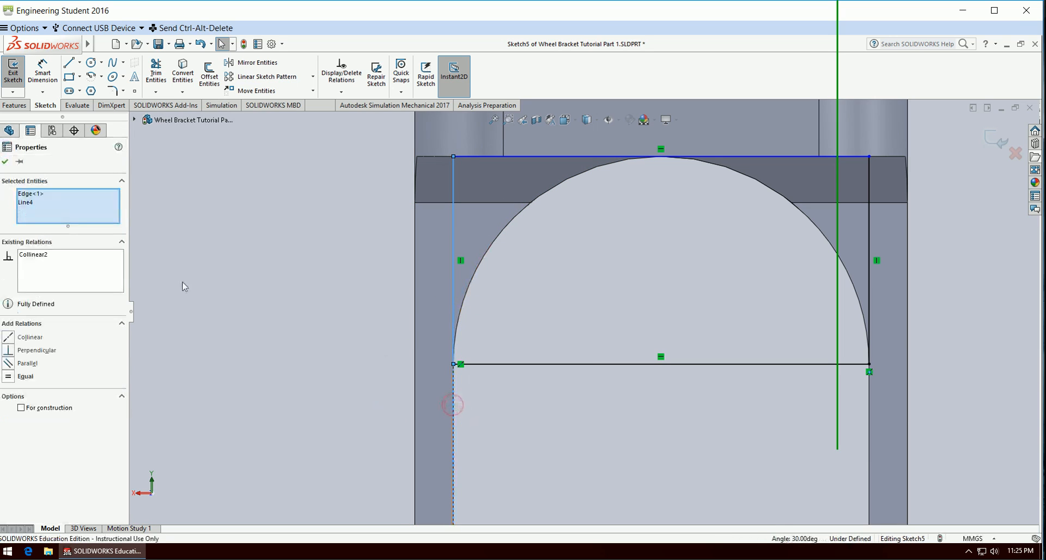
click(10, 338)
click(218, 368)
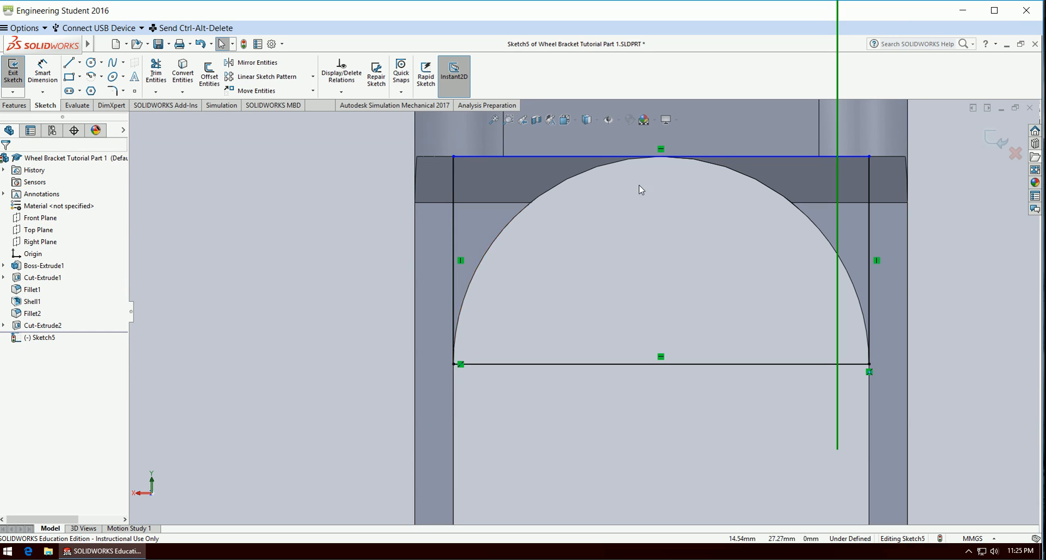
Dimension the height of the rectangle along its left side and exit the sketch.
click(52, 72)
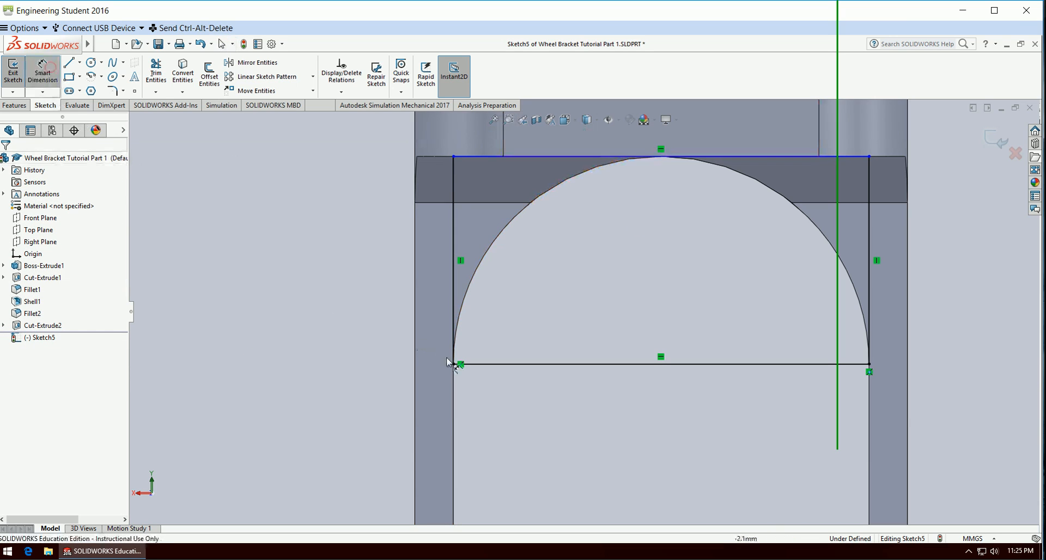
click(452, 306)
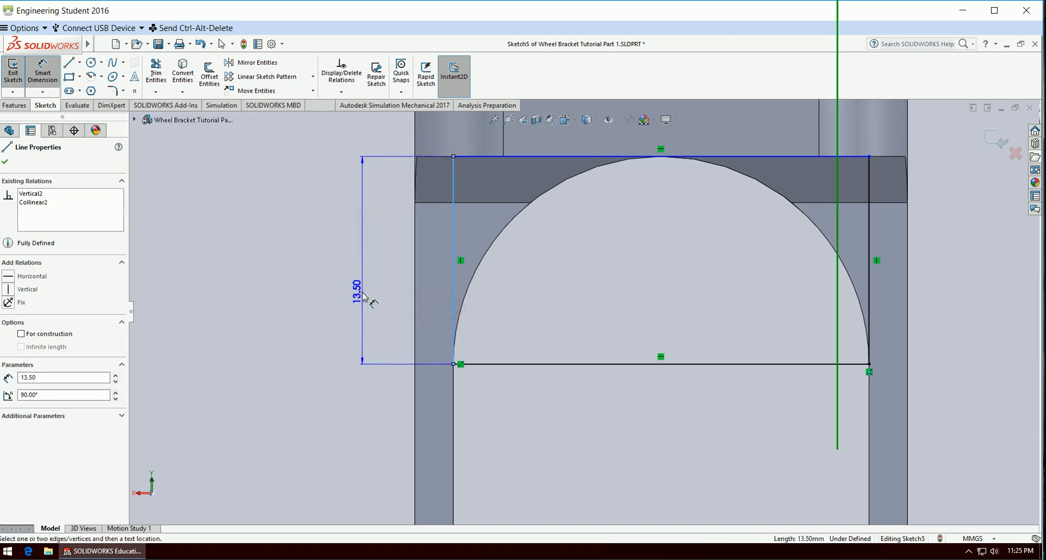
click(365, 297)
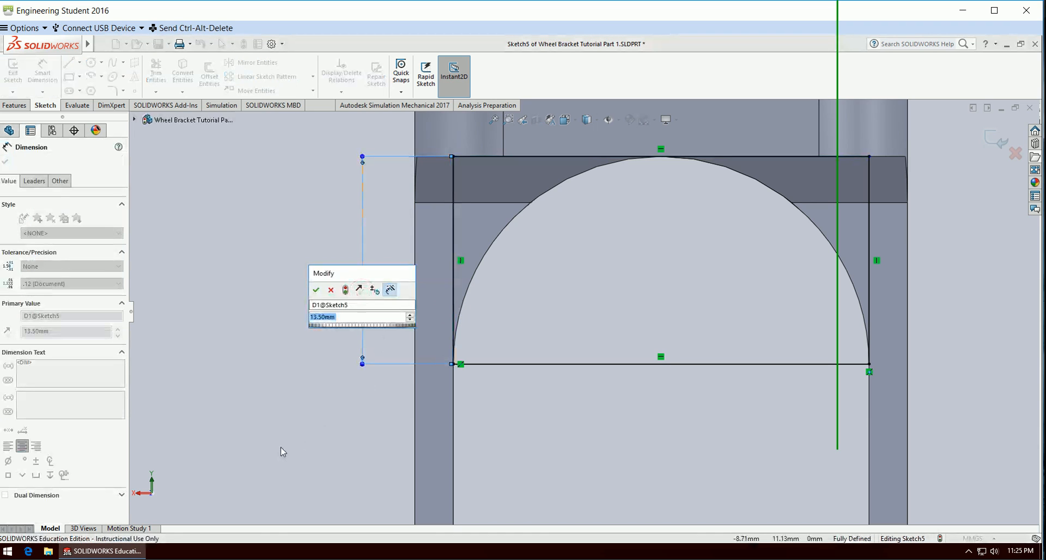
key(Return)
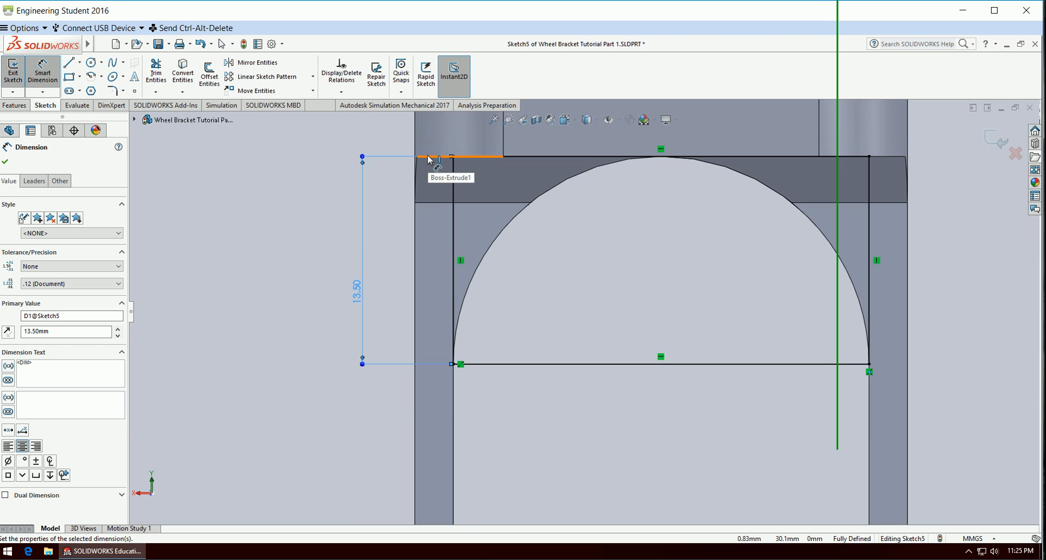
click(257, 234)
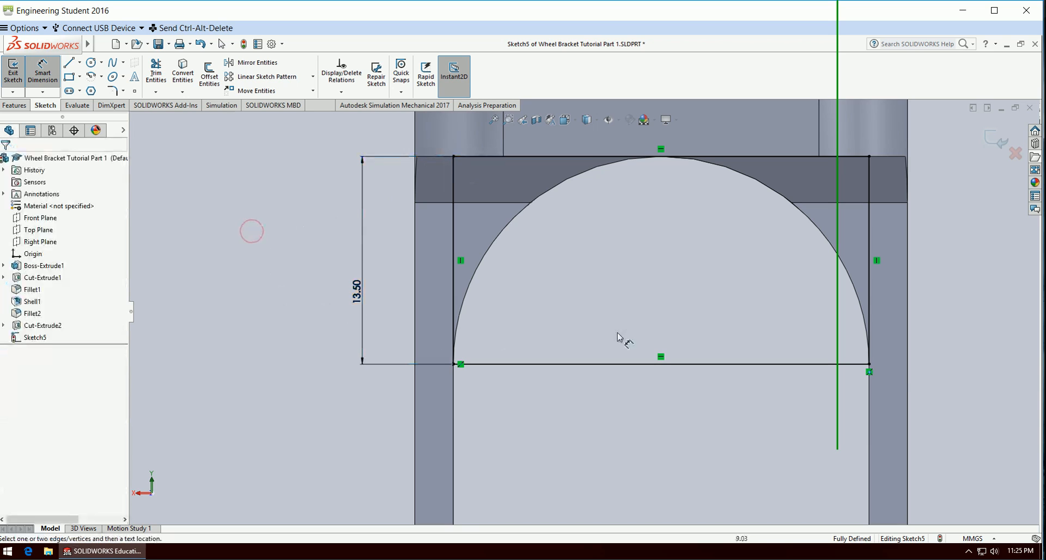
click(996, 146)
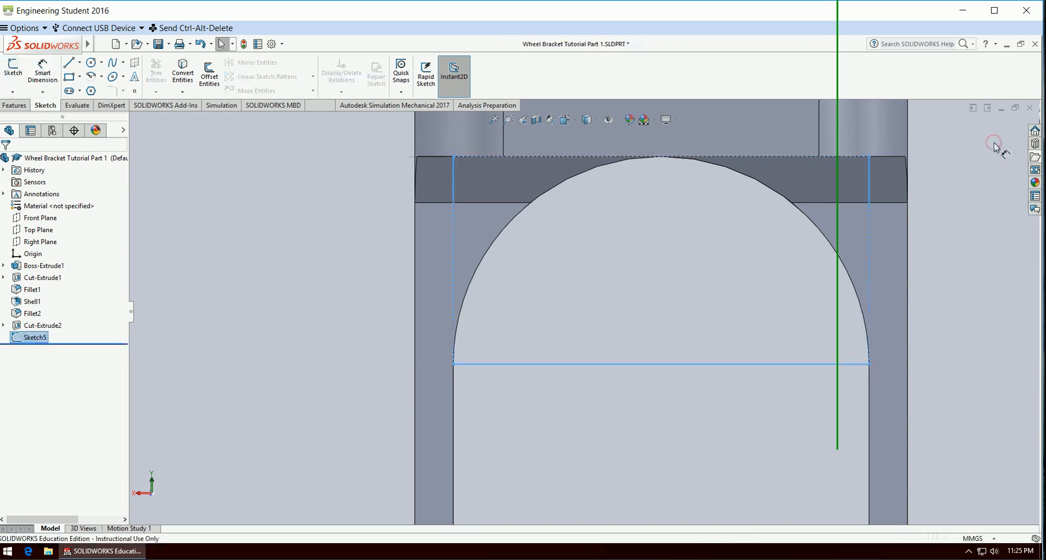
Start an extruded cut from the rectangle sketch with a blind depth of 10 mm in the first direction.
middle_drag(301, 305, 359, 327)
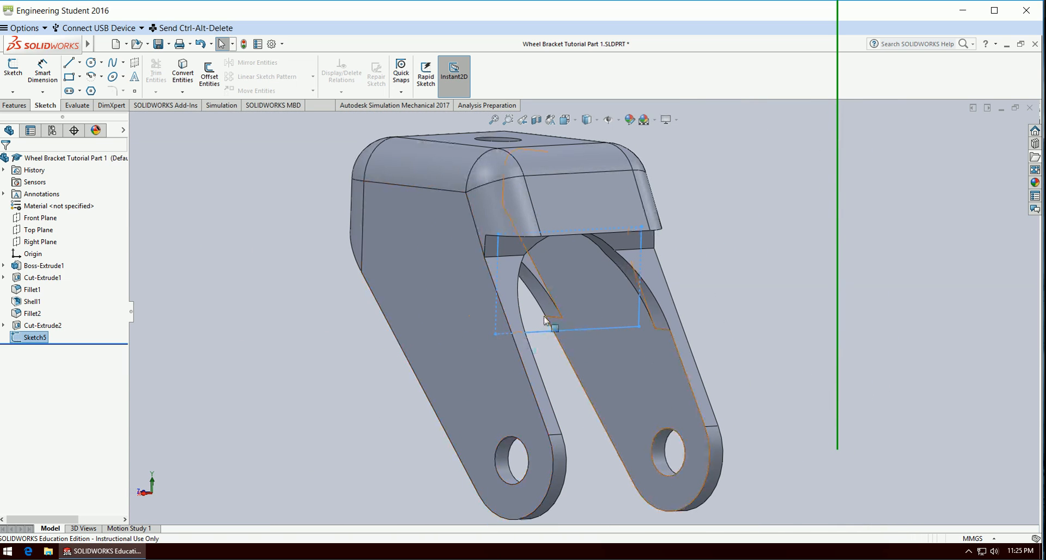
click(15, 106)
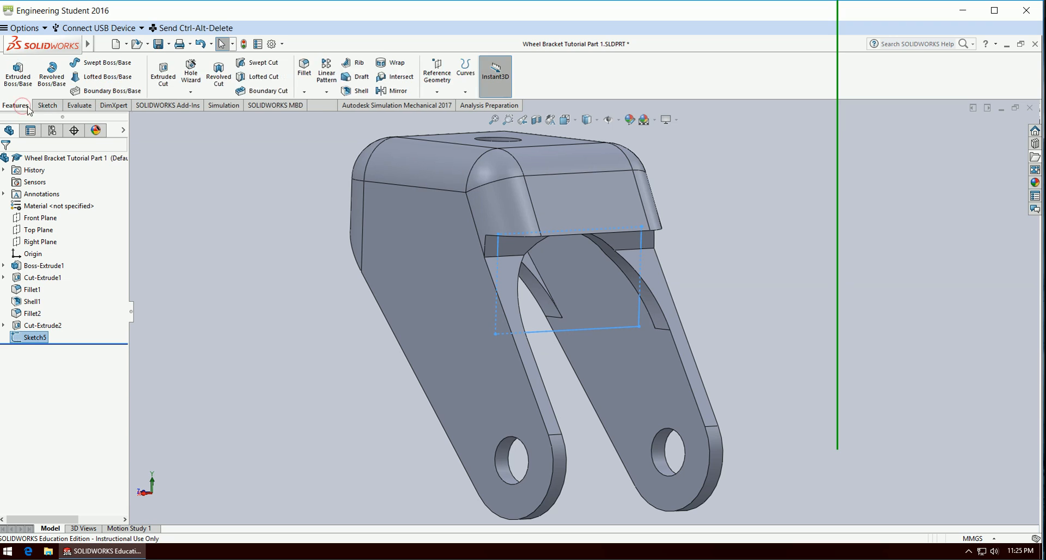
click(167, 85)
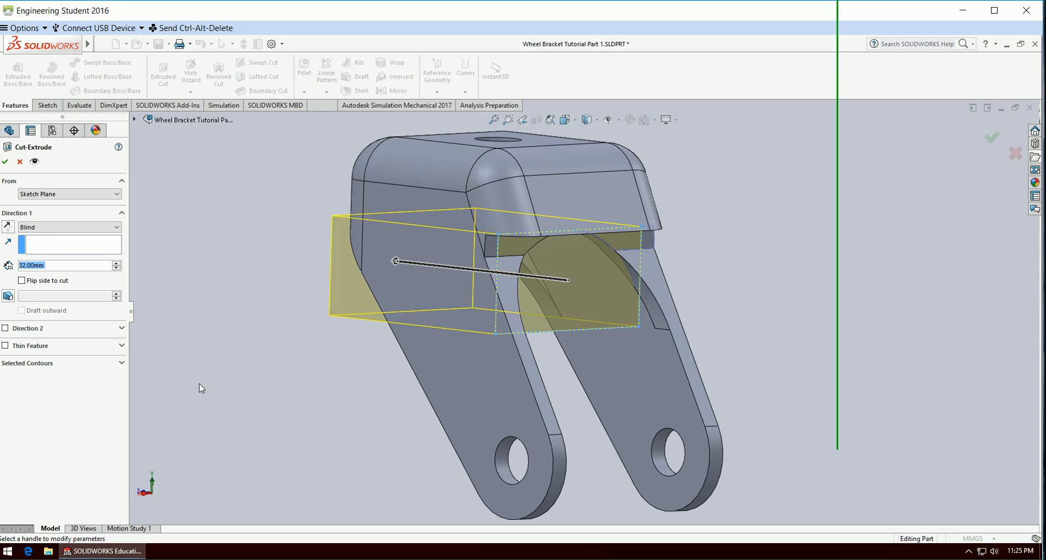
text(15)
key(Return)
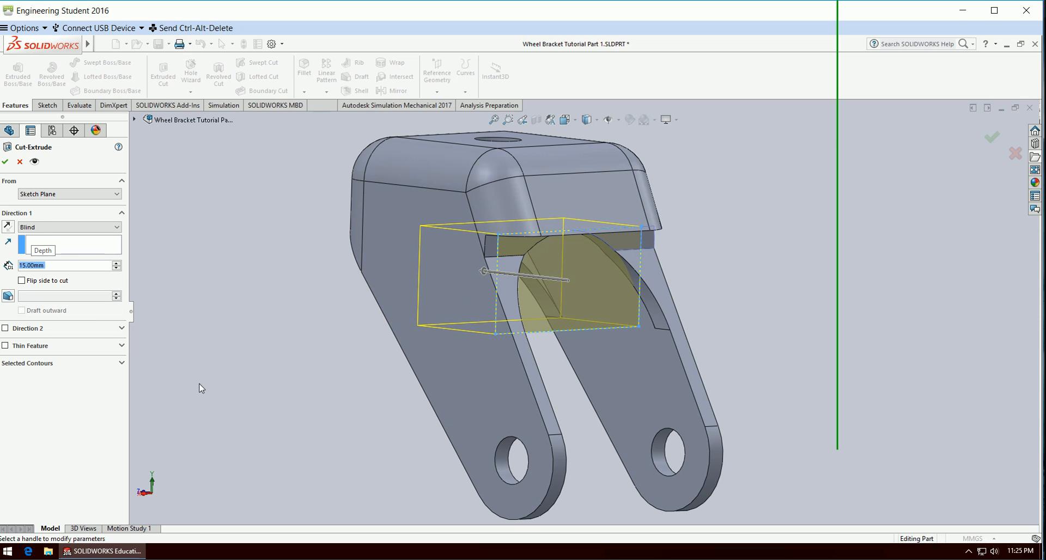
text(10)
key(Return)
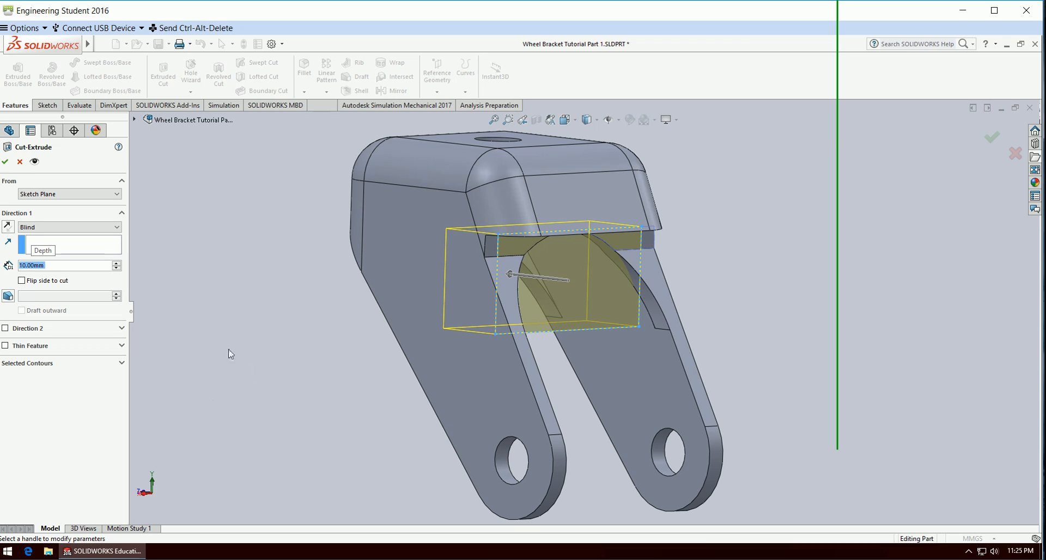
Add a second cut direction with the Through All end condition and complete the extruded cut.
click(6, 328)
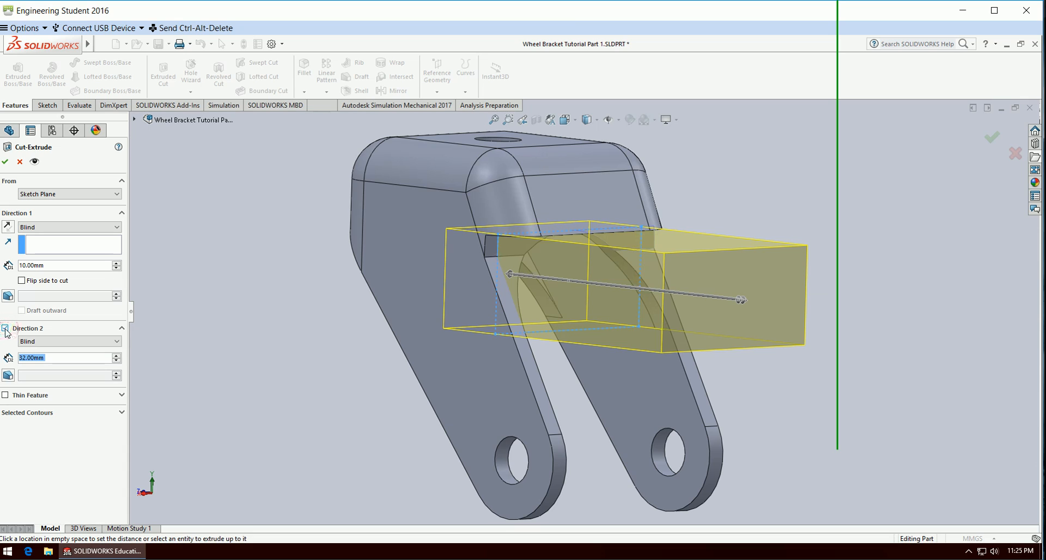
click(101, 341)
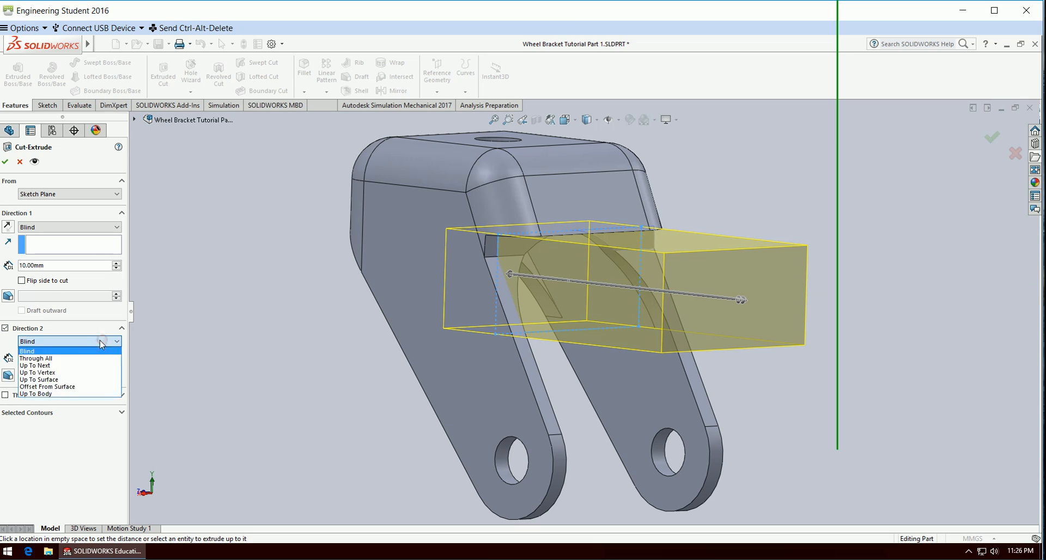
click(65, 358)
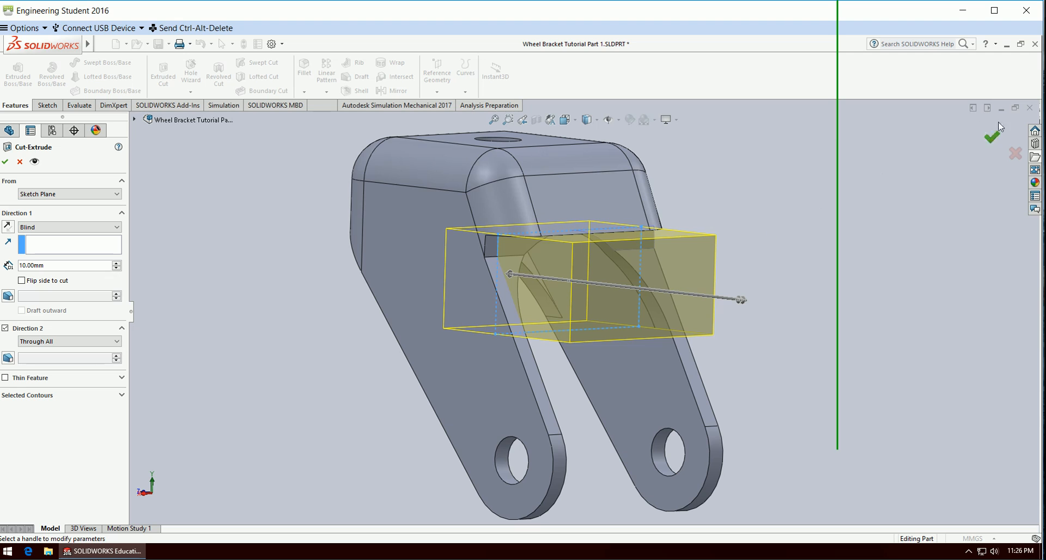
click(992, 139)
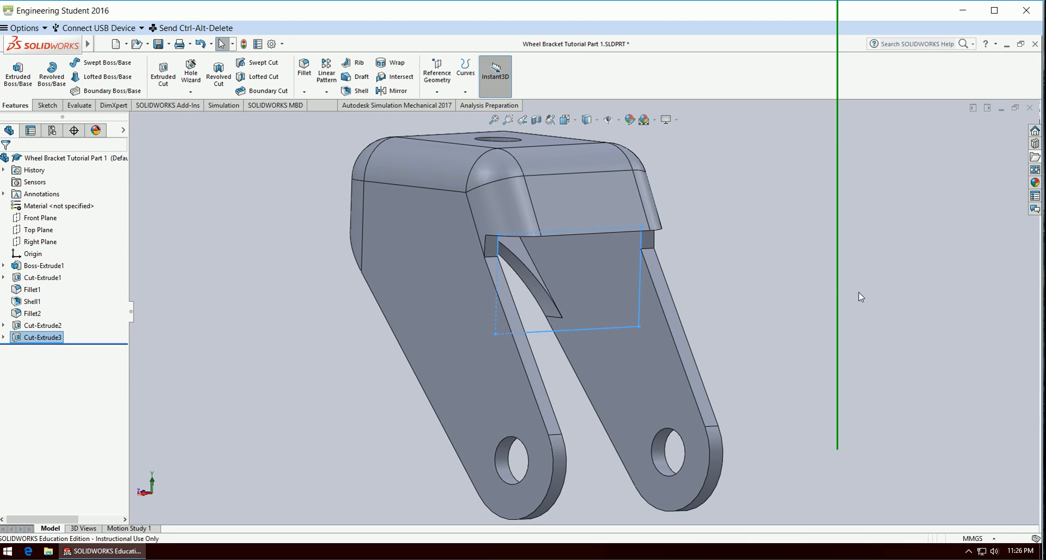
Start a constant size fillet with a symmetric radius of 1 mm.
mouse_move(859, 293)
middle_down()
mouse_move(810, 222)
mouse_move(809, 191)
mouse_move(835, 200)
mouse_move(823, 238)
mouse_move(778, 265)
mouse_move(789, 284)
middle_up()
click(775, 265)
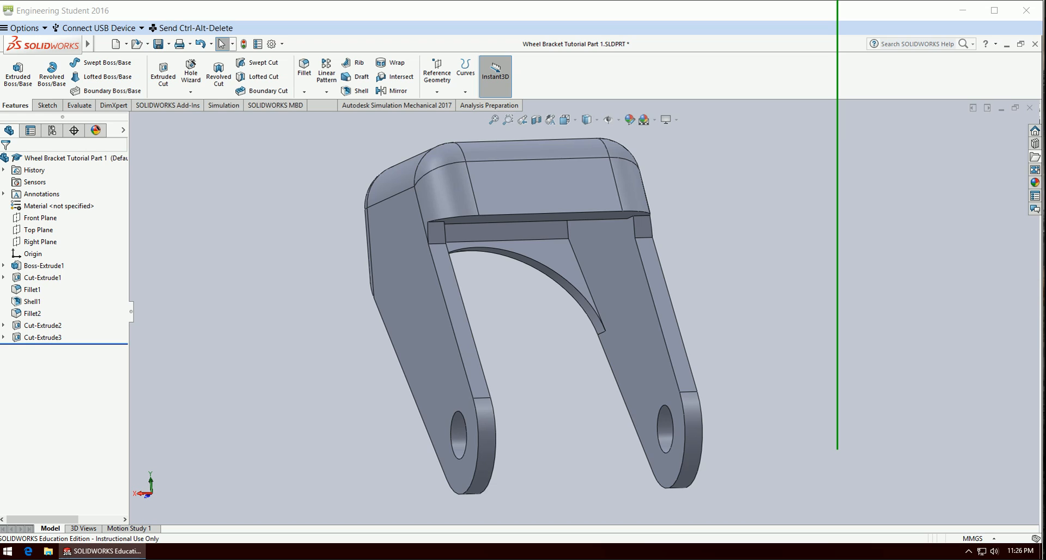
click(309, 301)
middle_drag(306, 303, 274, 305)
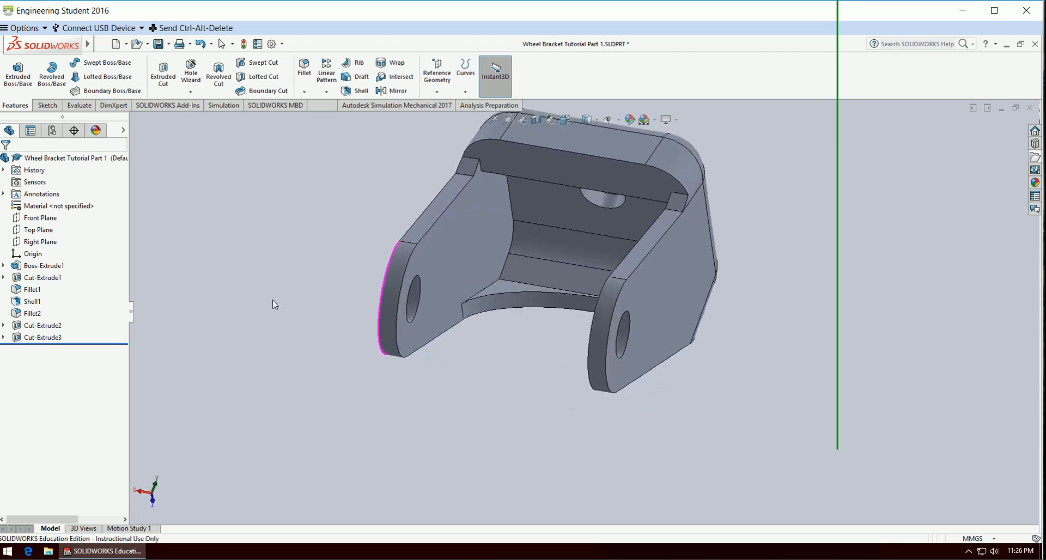
click(304, 70)
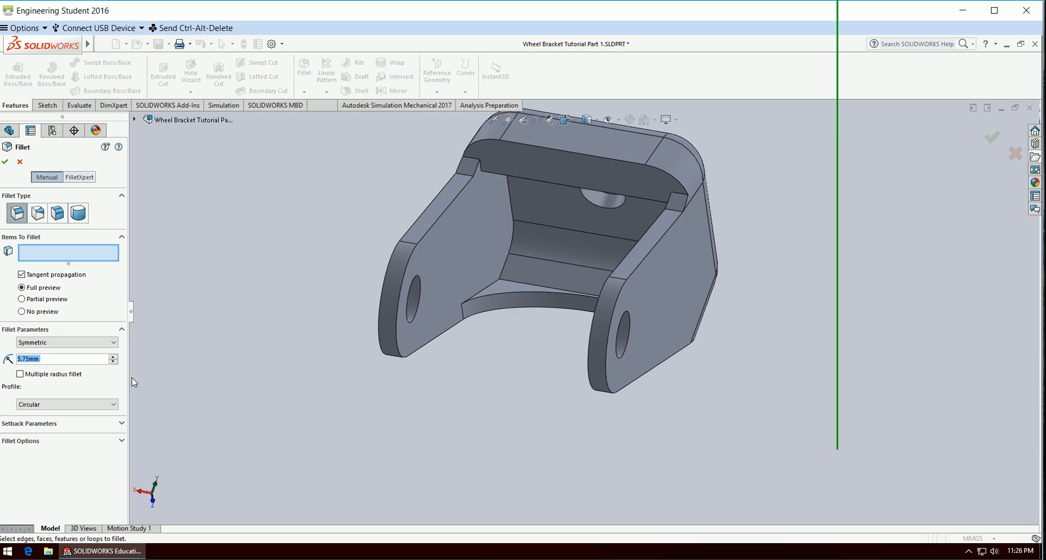
text(1)
key(Return)
Select the shell's inner corner edges for the fillet: the straight edge above the arch and those along both legs.
middle_drag(482, 391, 593, 376)
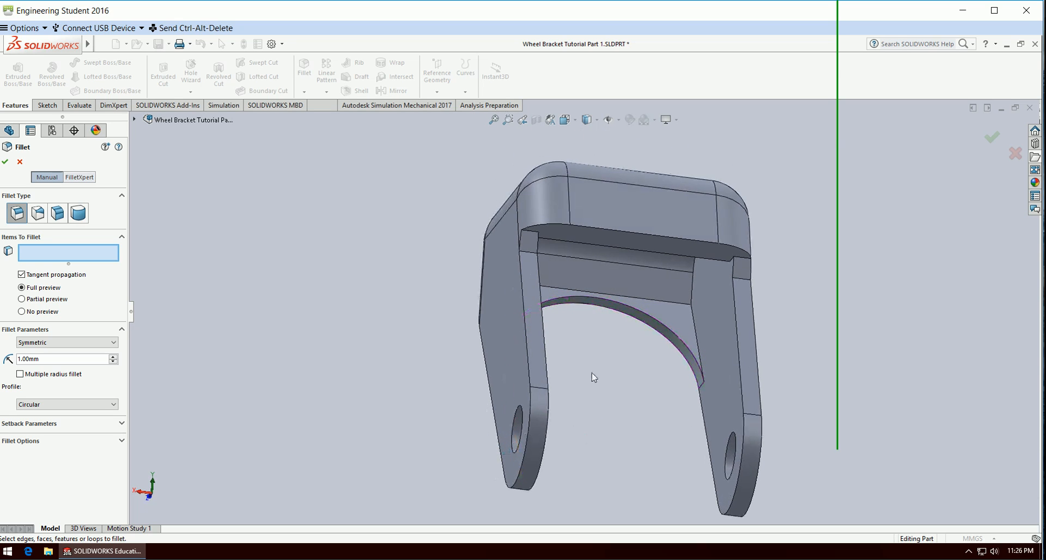
click(676, 308)
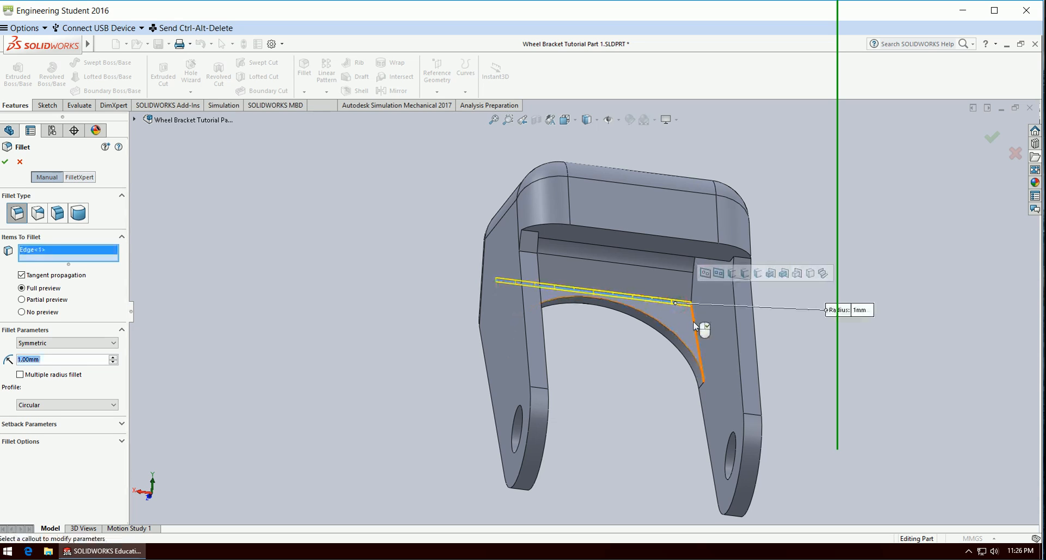
click(695, 325)
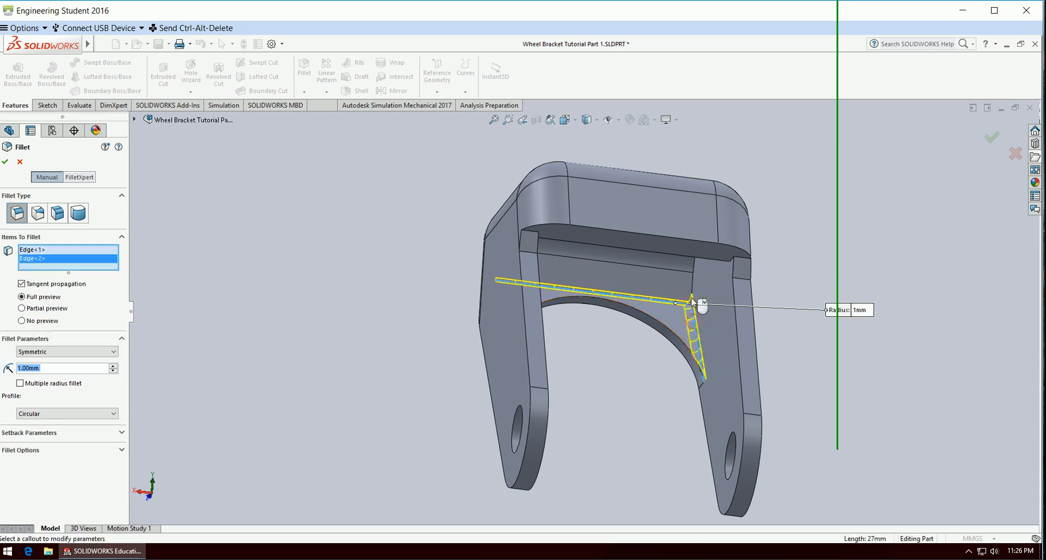
click(694, 286)
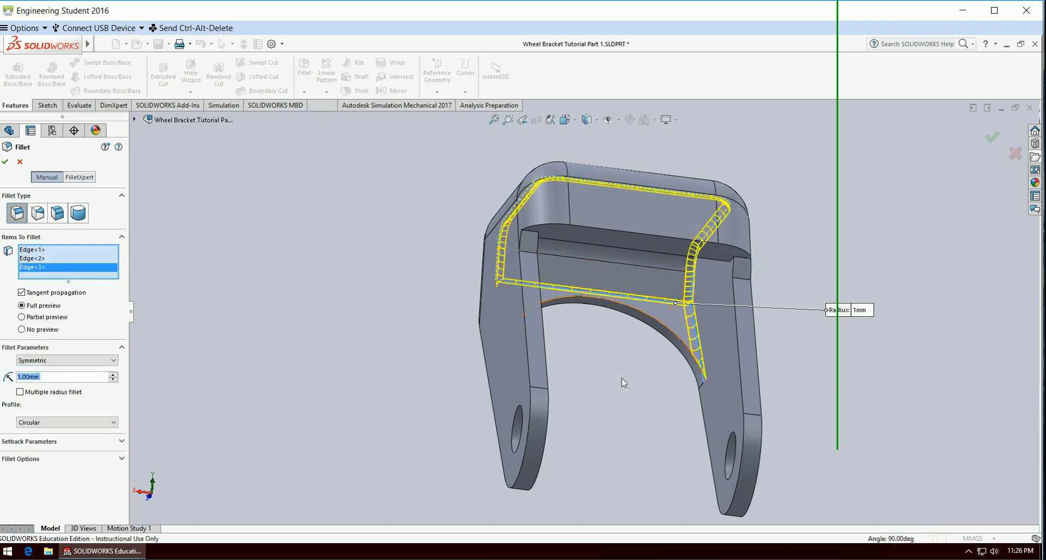
middle_drag(623, 390, 604, 344)
click(620, 296)
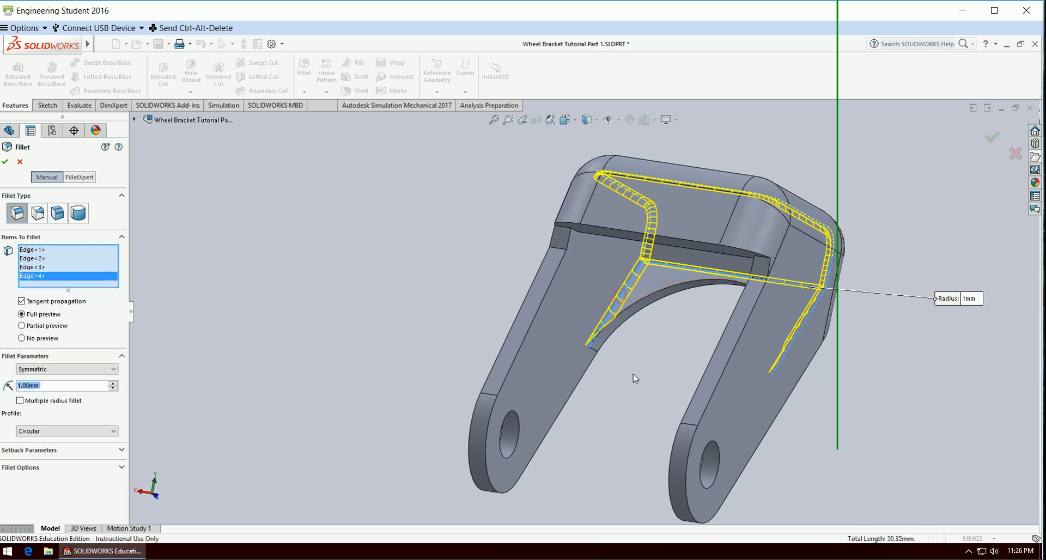
Add the three short edges of the notch at the top of one leg to the fillet selection.
middle_drag(631, 400, 689, 376)
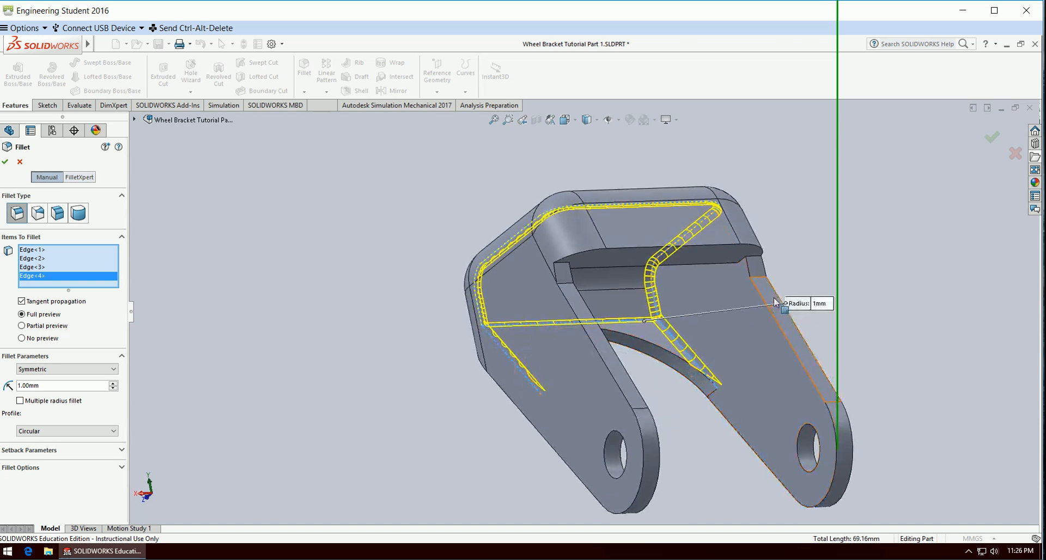
click(760, 279)
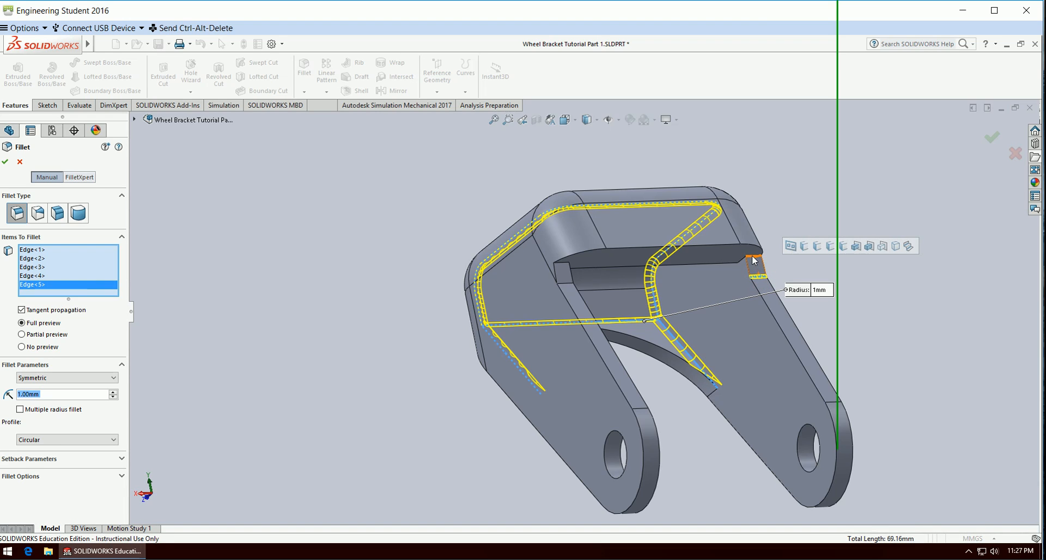
click(754, 261)
click(747, 262)
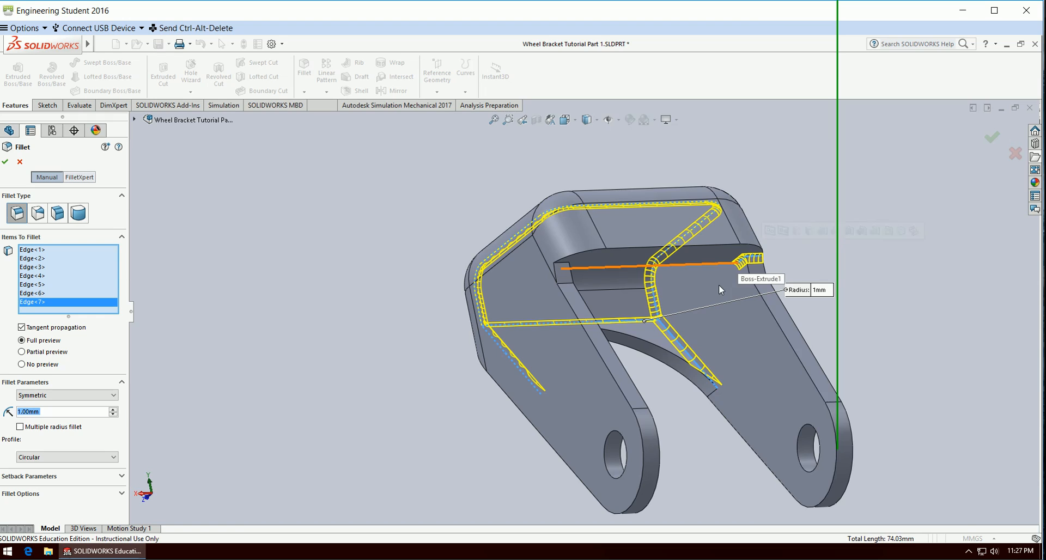
Add the three matching short notch edges at the top of the opposite leg to the fillet selection.
middle_drag(720, 288, 512, 275)
click(505, 301)
click(510, 277)
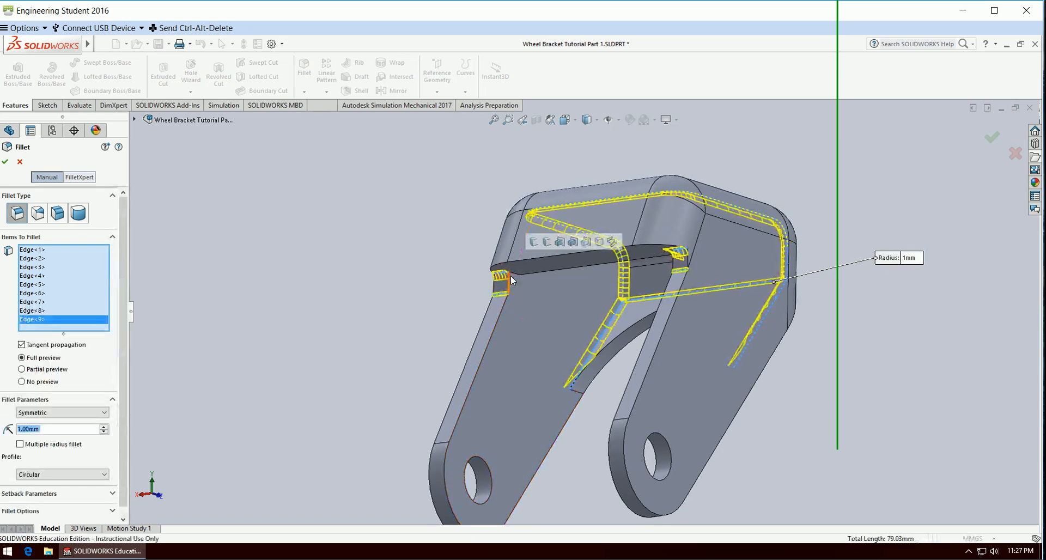
click(514, 273)
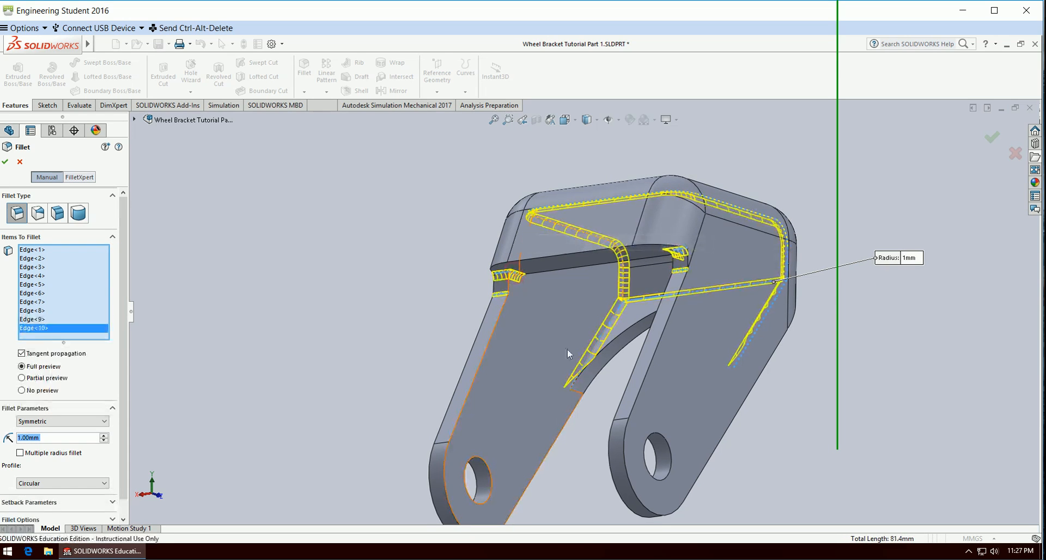
Add the short inner edge beside the notch on each leg to the fillet selection.
middle_drag(584, 409, 510, 150)
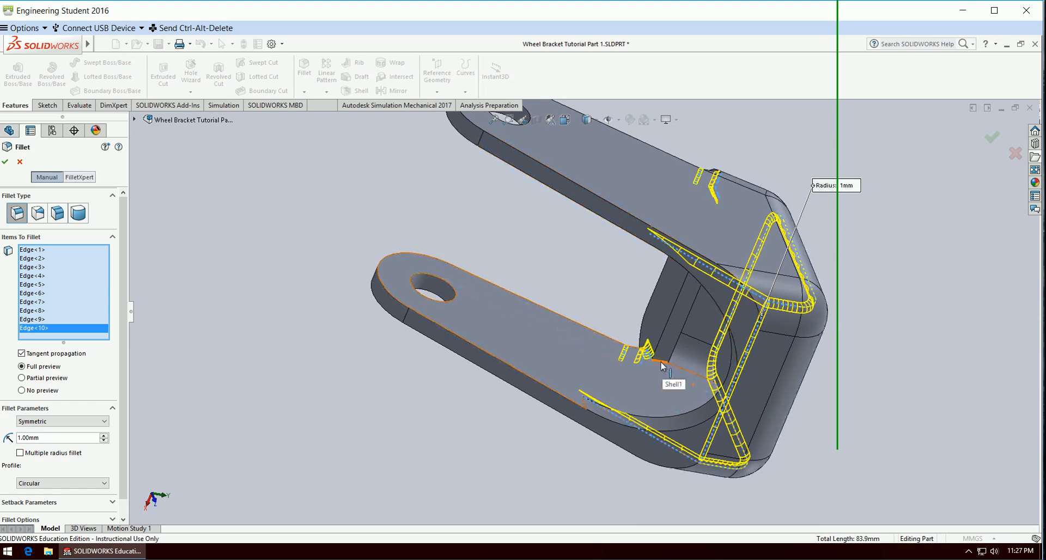
middle_drag(663, 366, 483, 445)
click(660, 242)
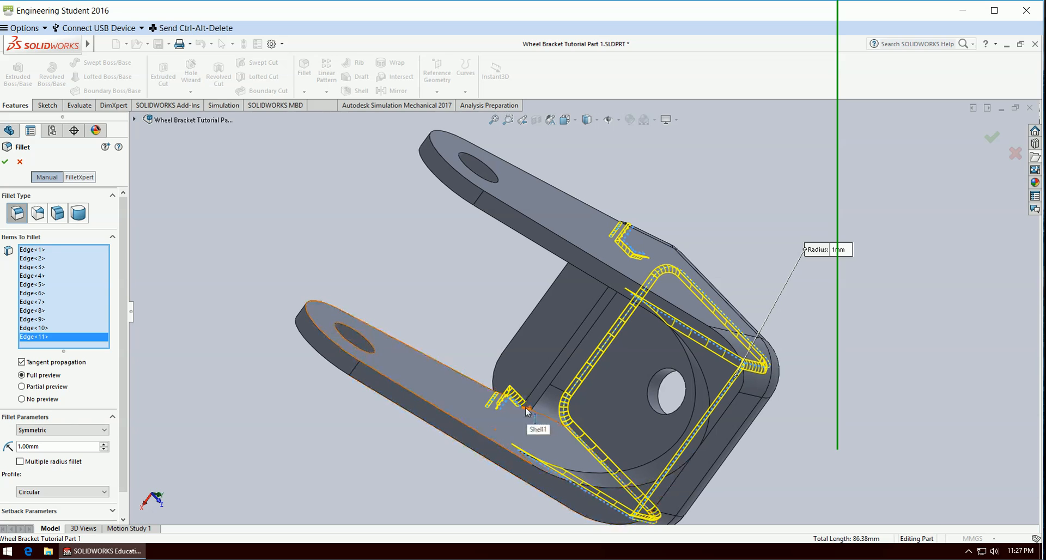
click(536, 427)
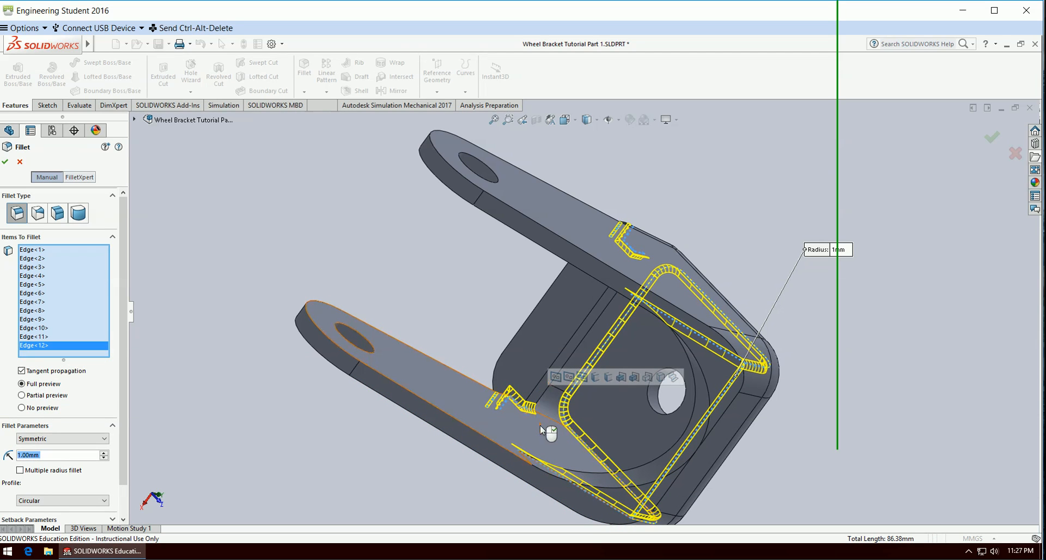
Add the long straight inner edge between the legs, seen through the hole in the bracket's top, to the fillet selection.
middle_drag(547, 428, 459, 273)
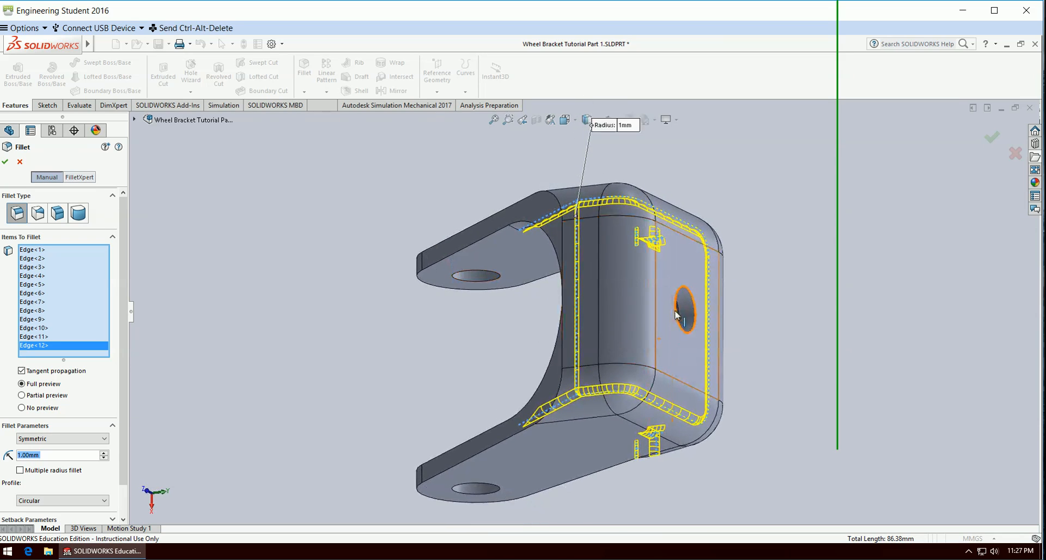
scroll(677, 315, down, 10)
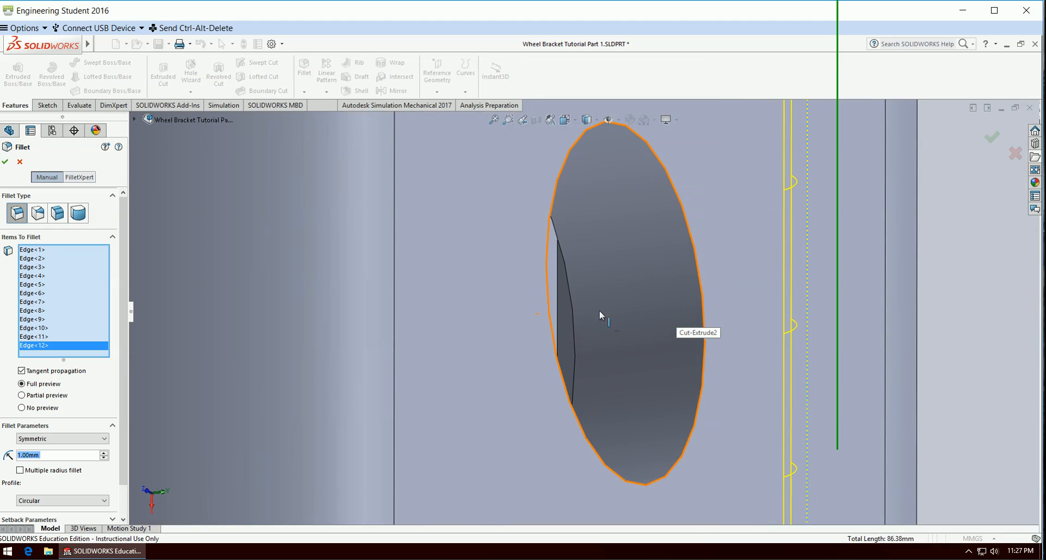
click(558, 297)
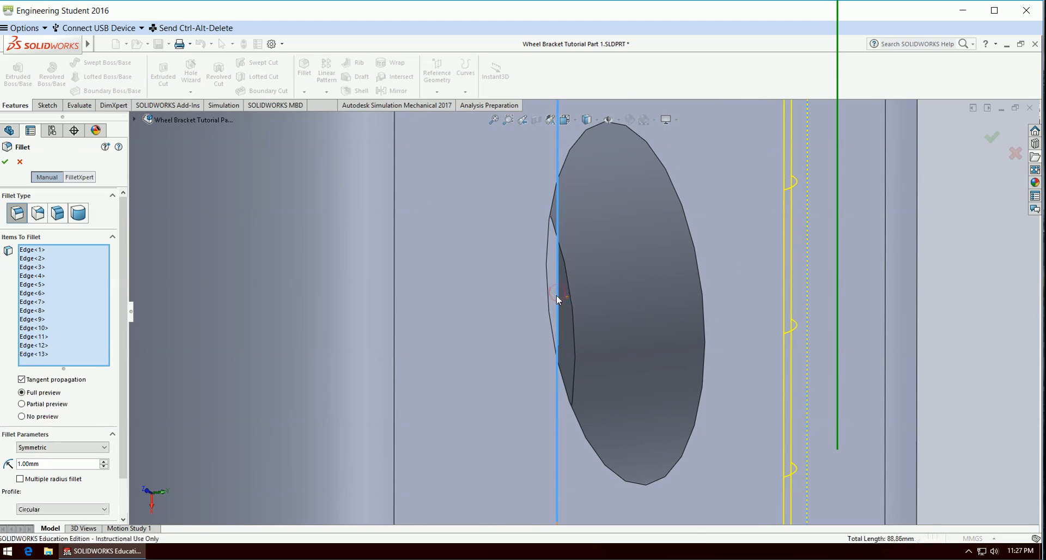
scroll(558, 300, up, 10)
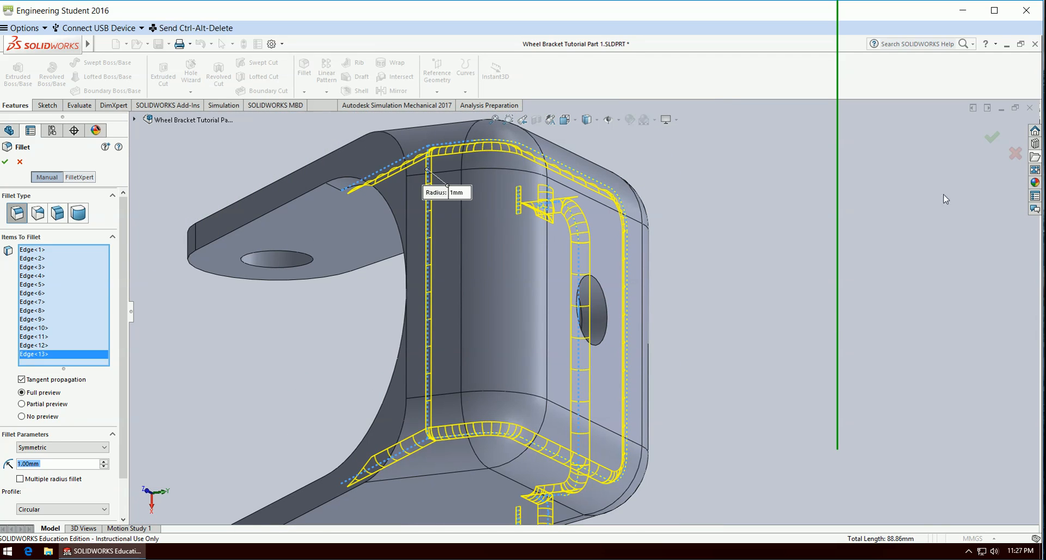
Apply the 1 mm symmetric fillet to all the selected bracket edges and show the part in isometric view.
click(992, 140)
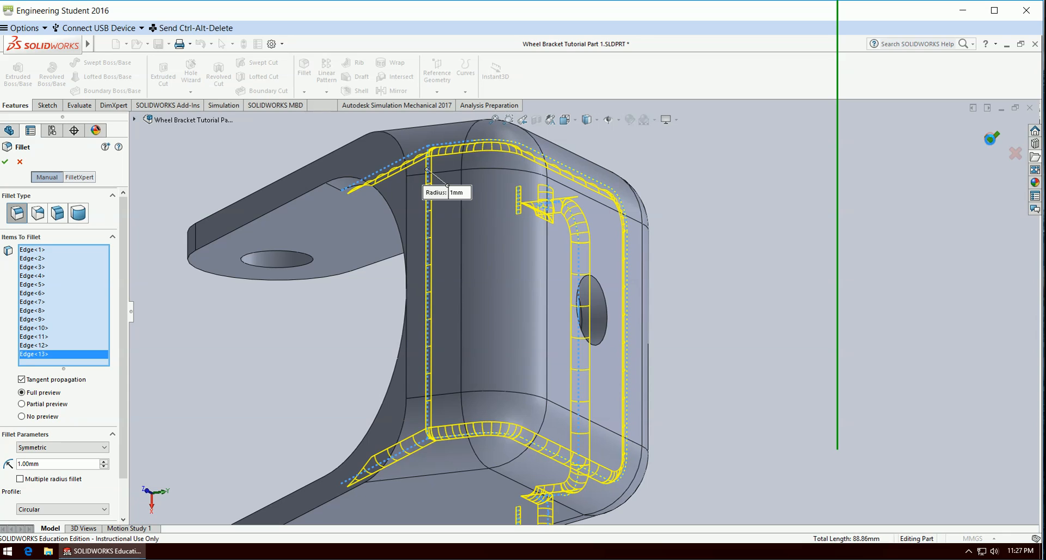
scroll(855, 344, up, 5)
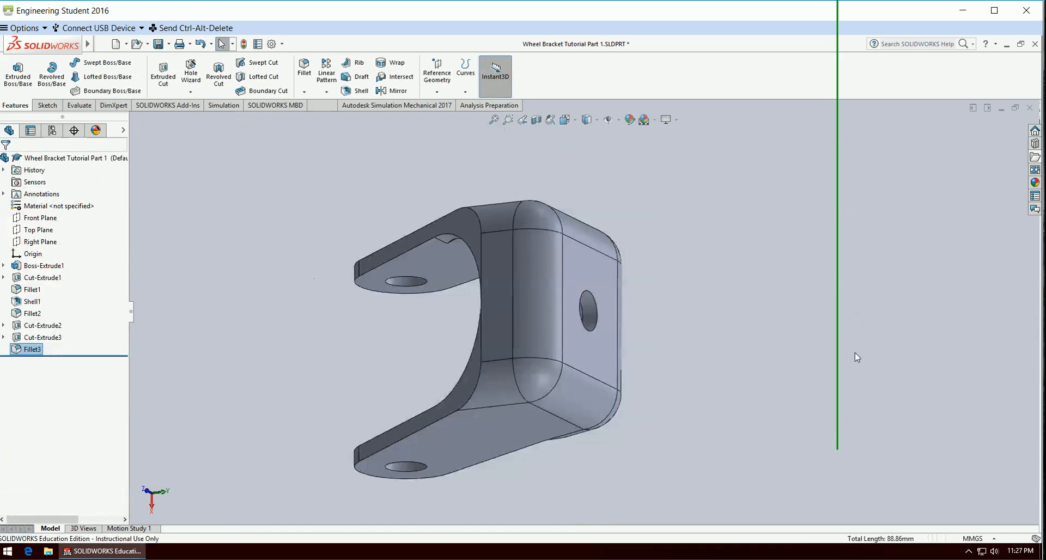
click(566, 121)
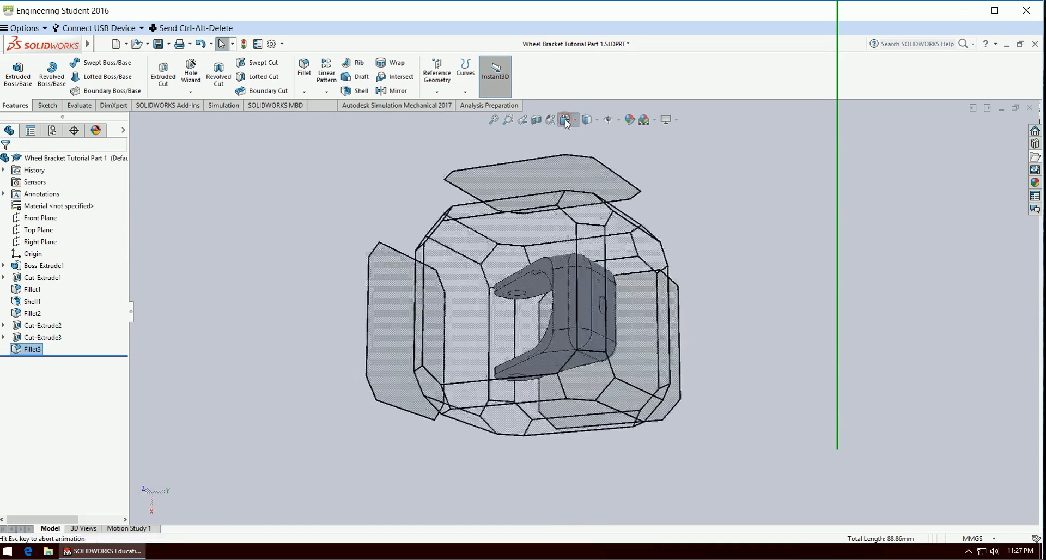
click(627, 152)
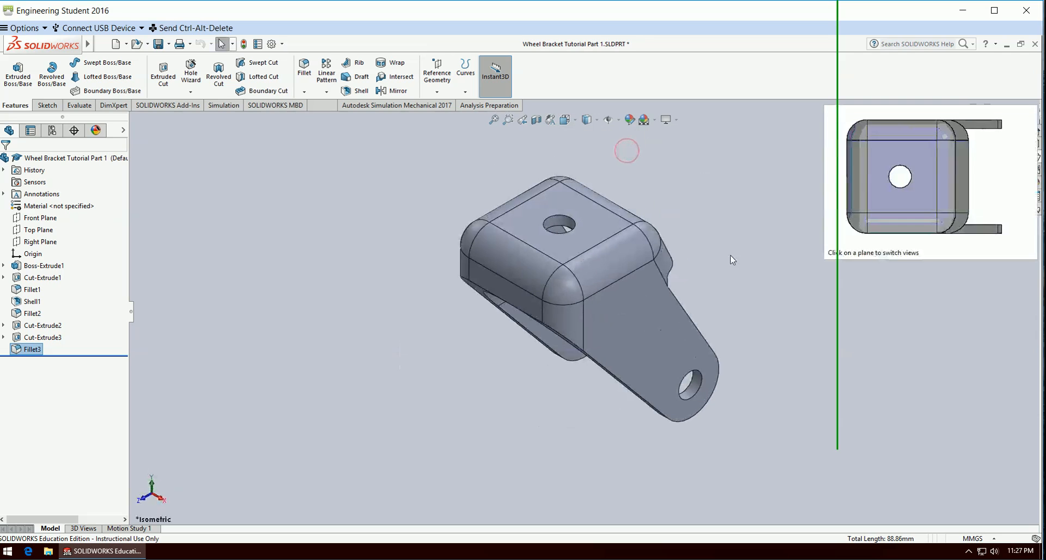
click(785, 334)
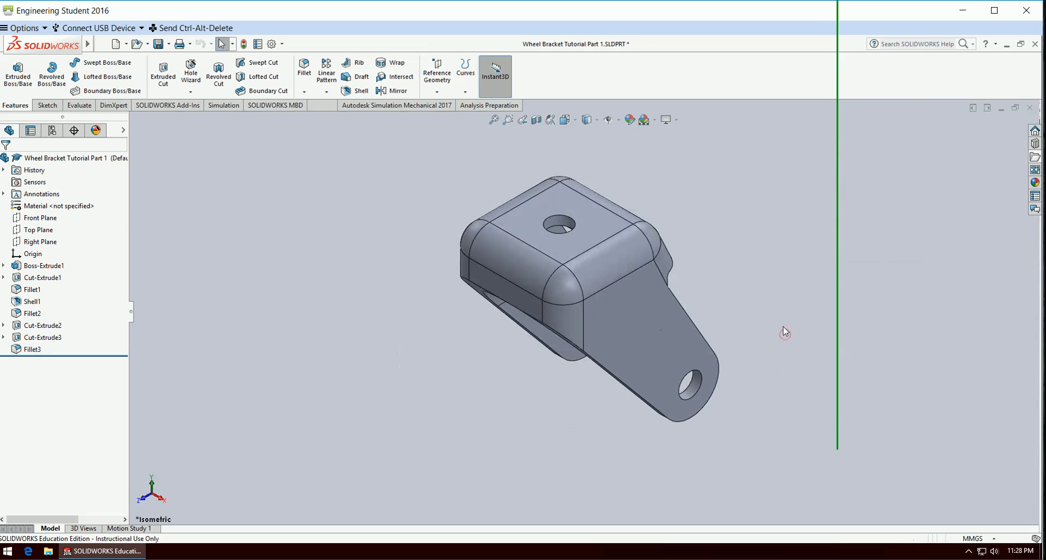
Assign Plain Carbon Steel as the material of the wheel bracket part.
right_click(53, 206)
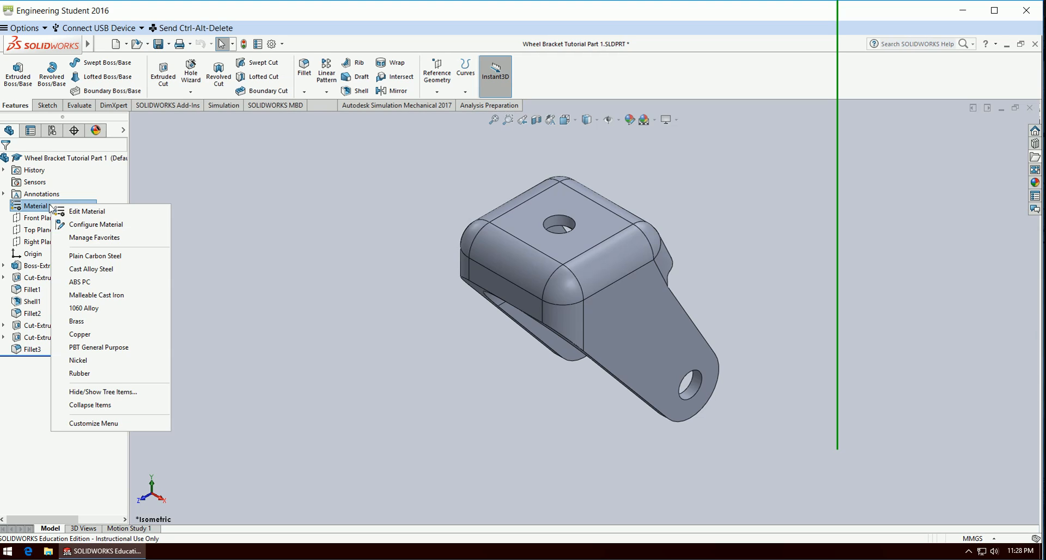
click(85, 256)
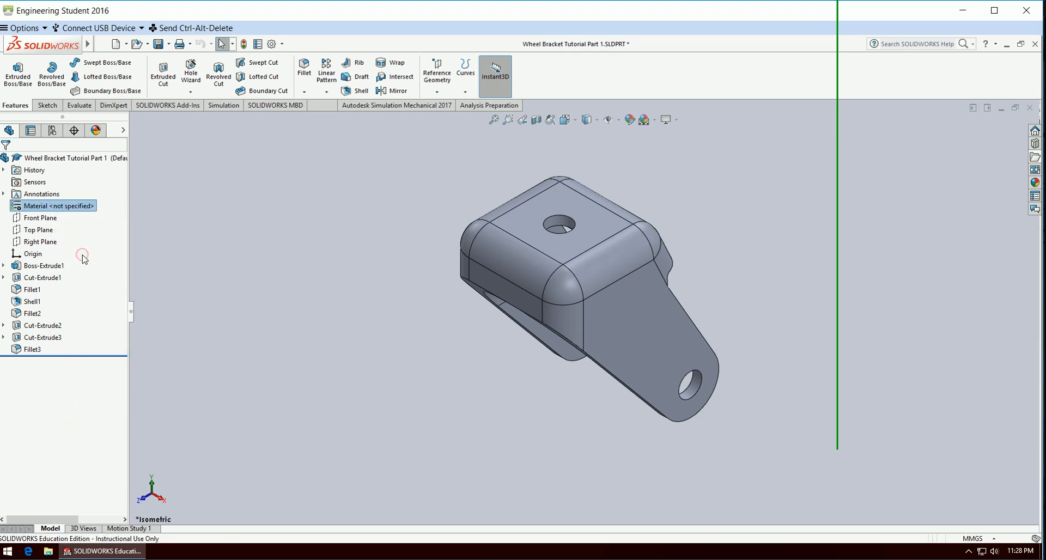
click(474, 431)
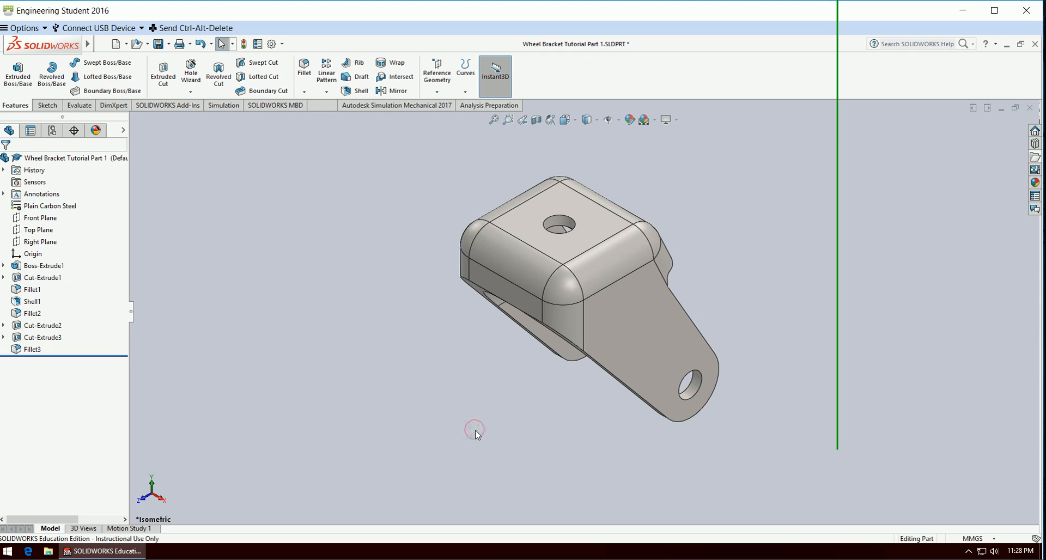
middle_drag(475, 432, 813, 536)
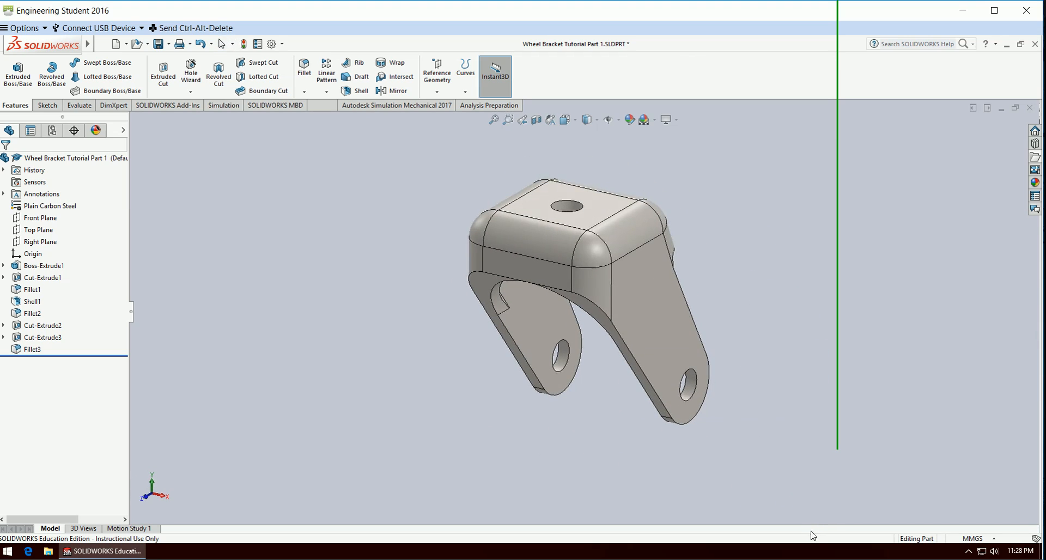